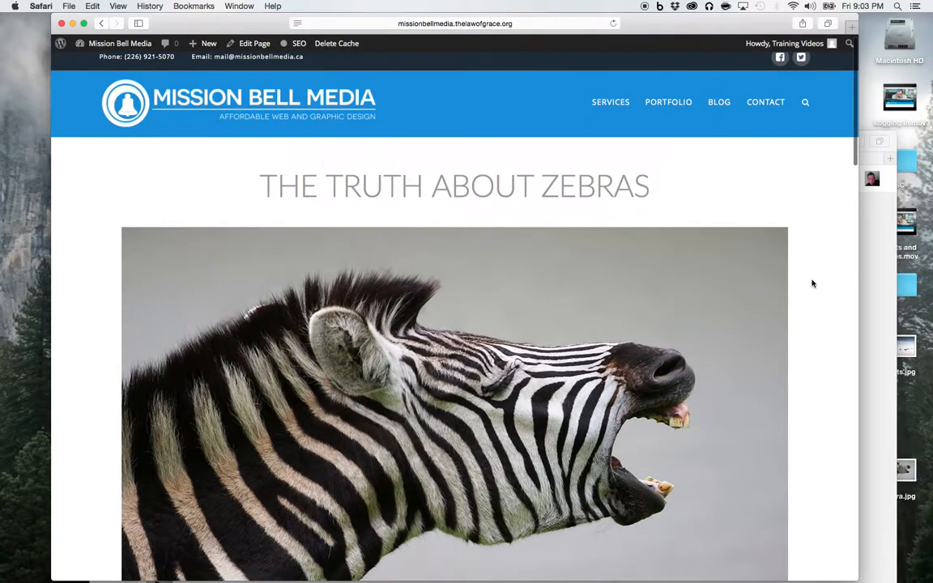
# Review the published page's sections, from the zebra headline and image through the mailing list and two-column rows to the embedded video and footer.
pyautogui.scroll(-4, 802, 281)
pyautogui.scroll(-5, 716, 279)
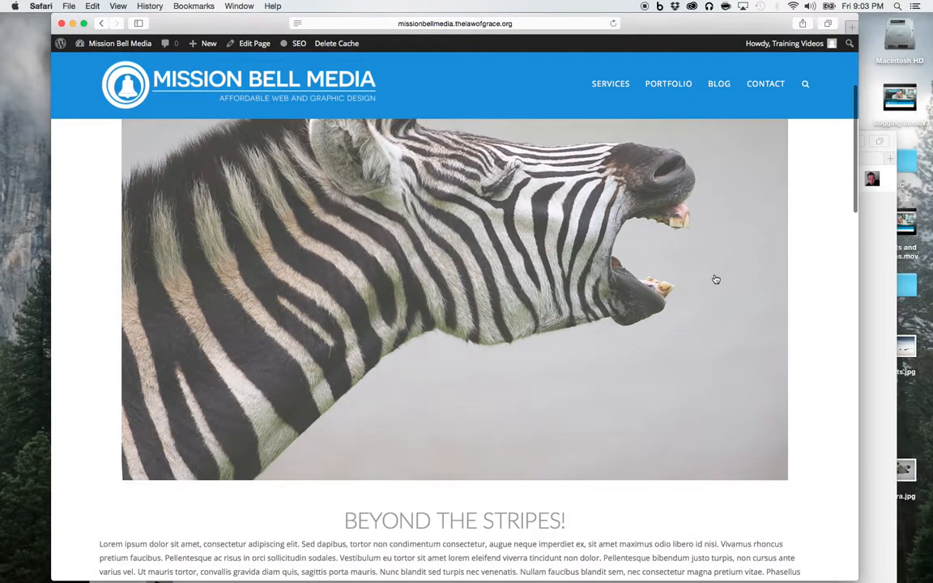
pyautogui.scroll(-8, 737, 406)
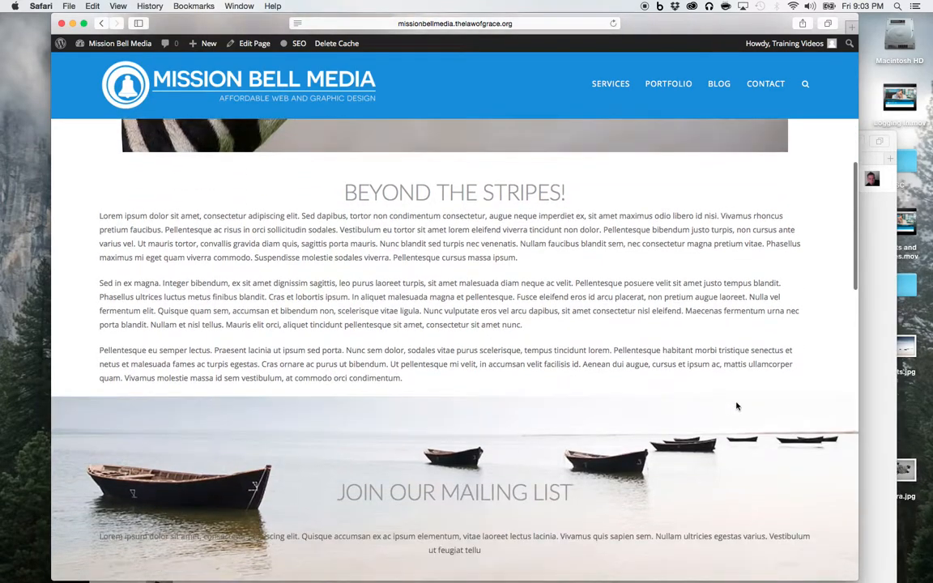
pyautogui.scroll(-4, 737, 405)
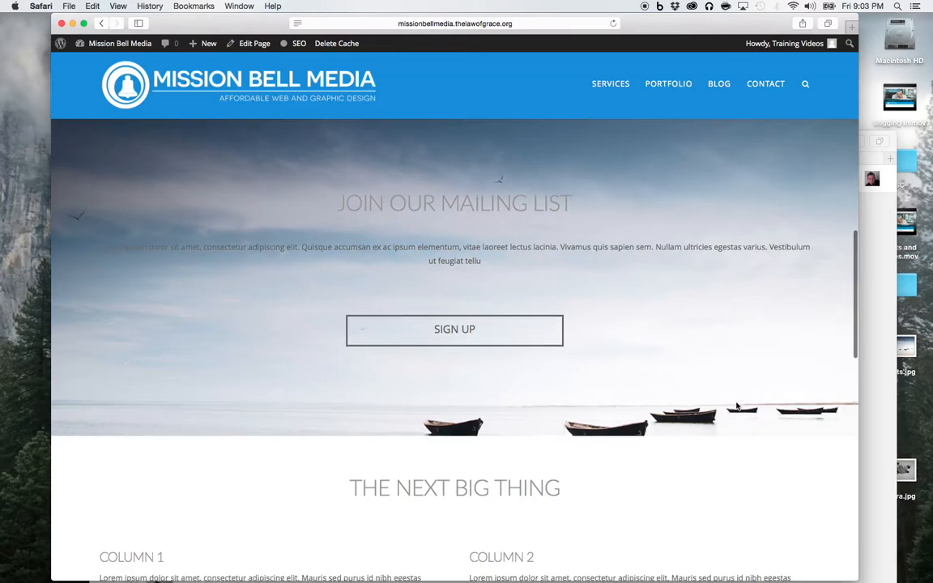
pyautogui.scroll(-2, 591, 375)
pyautogui.scroll(-2, 568, 349)
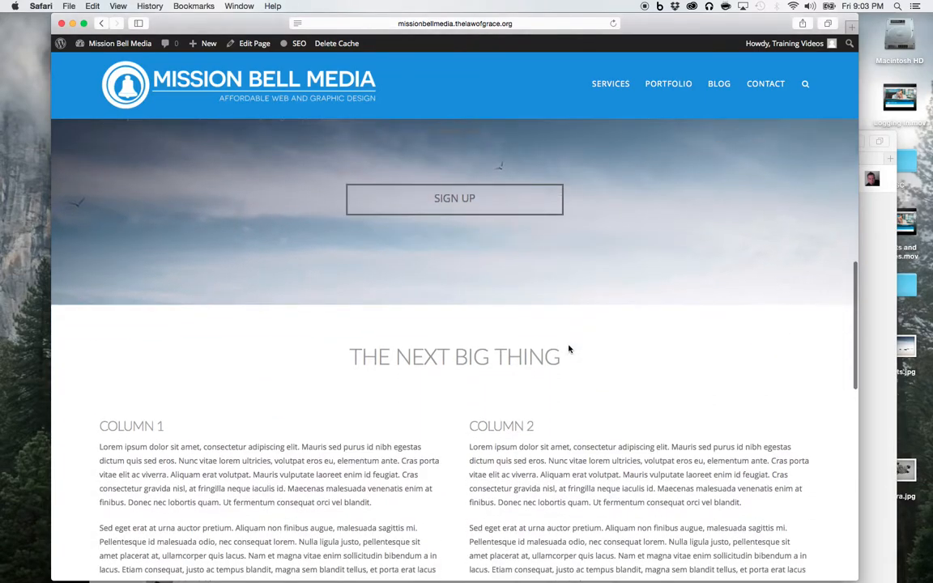
pyautogui.scroll(3, 569, 350)
pyautogui.scroll(5, 573, 375)
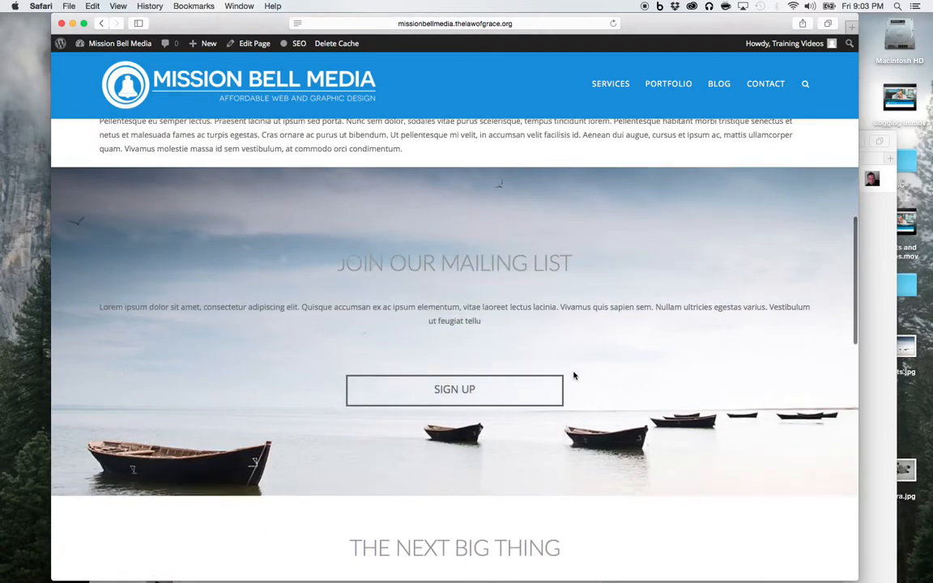
pyautogui.scroll(-6, 573, 375)
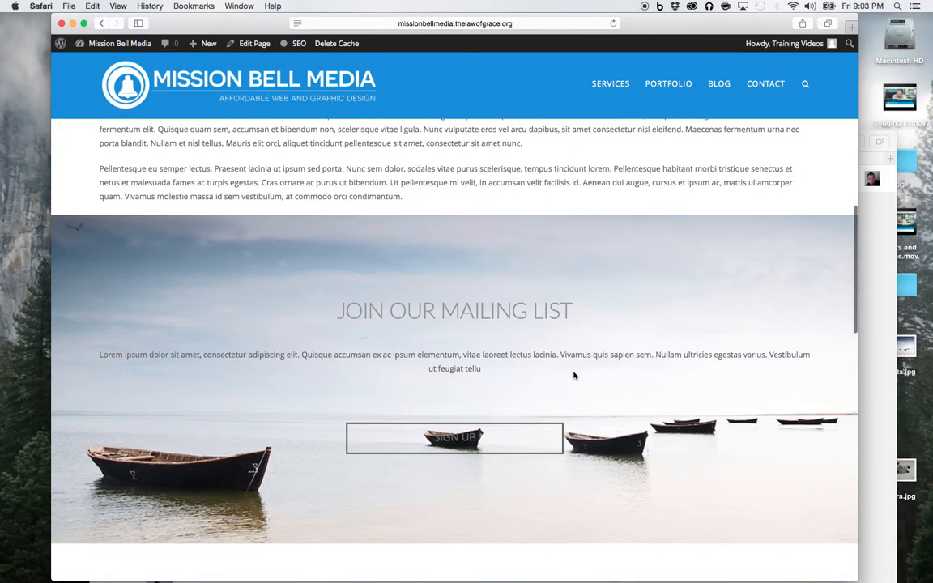
pyautogui.scroll(-6, 573, 375)
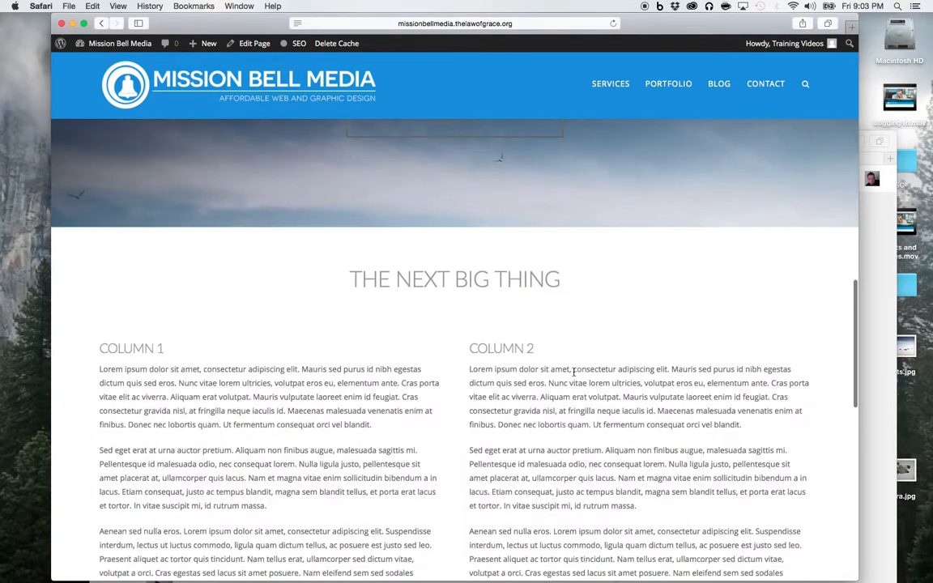
pyautogui.scroll(-1, 573, 375)
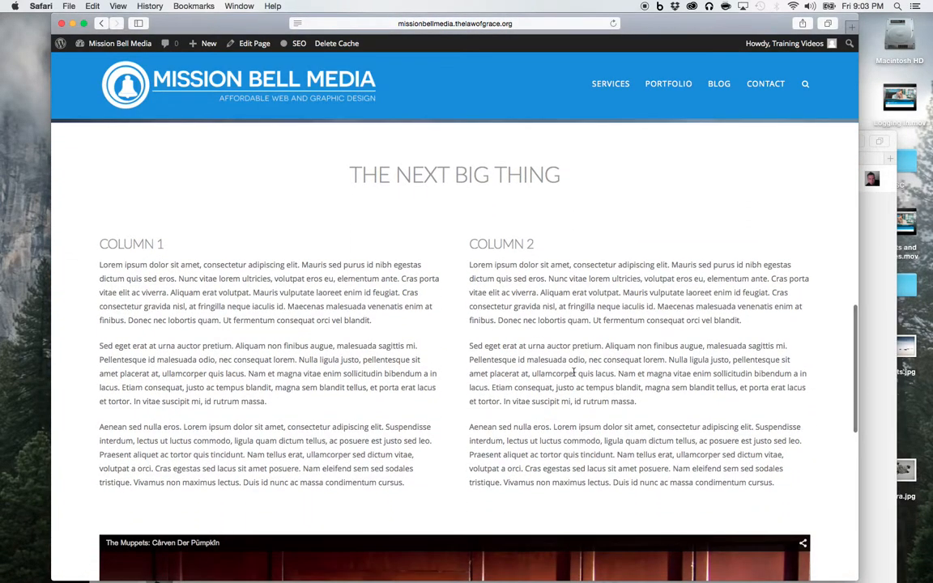
pyautogui.scroll(-1, 469, 424)
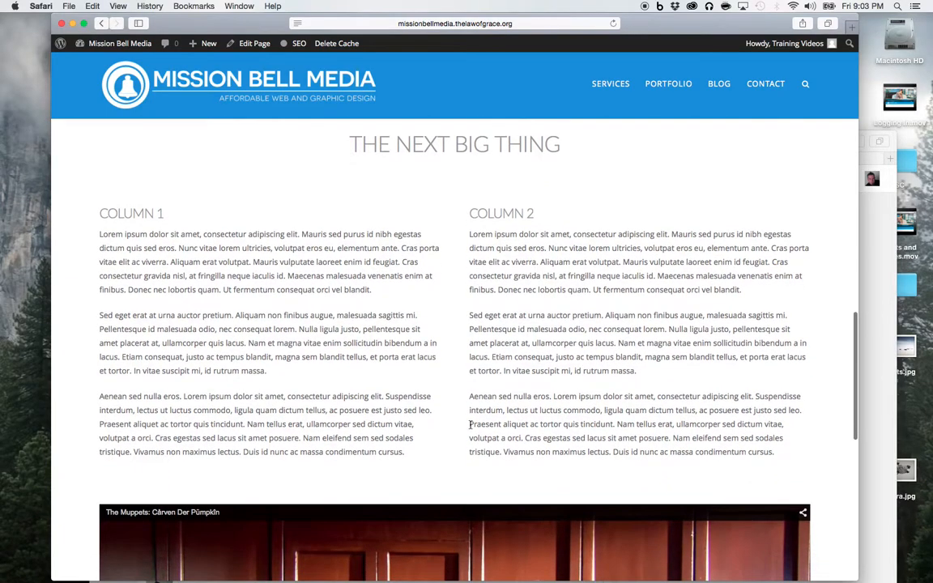
pyautogui.scroll(-5, 470, 425)
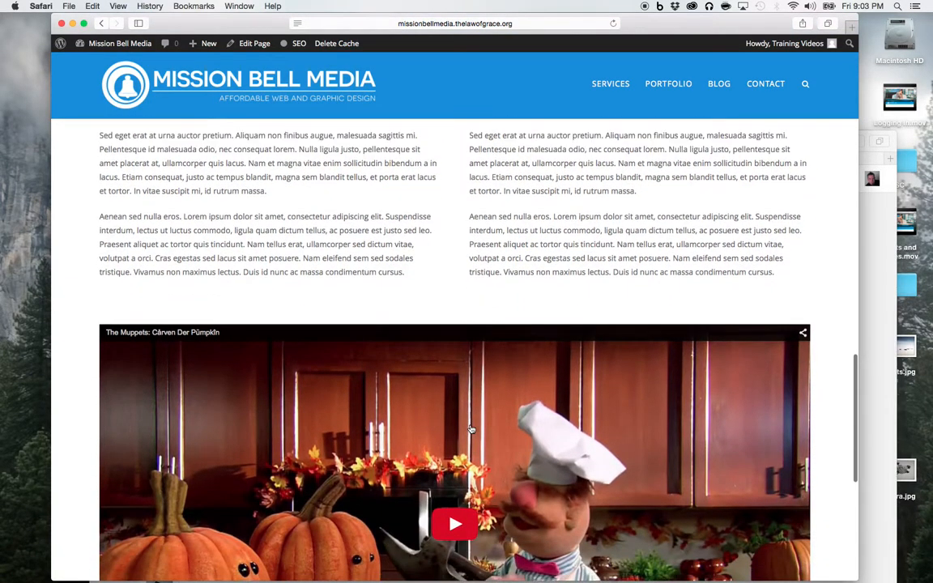
pyautogui.scroll(-5, 471, 429)
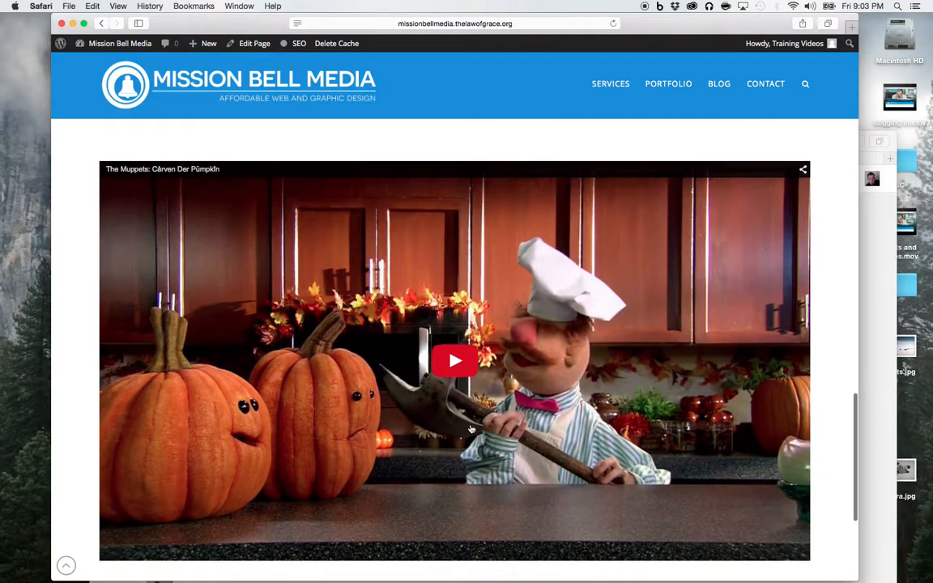
pyautogui.scroll(-4, 470, 429)
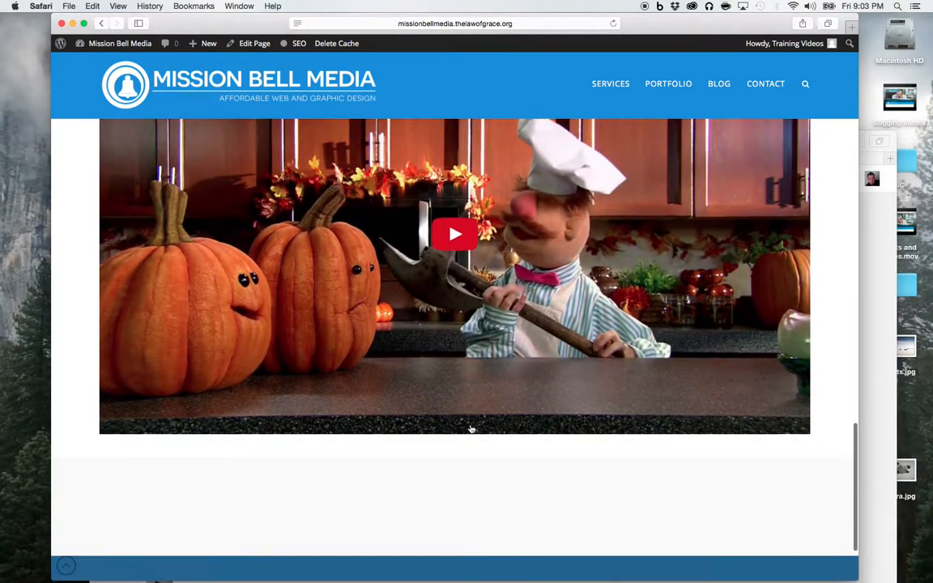
pyautogui.scroll(-3, 470, 429)
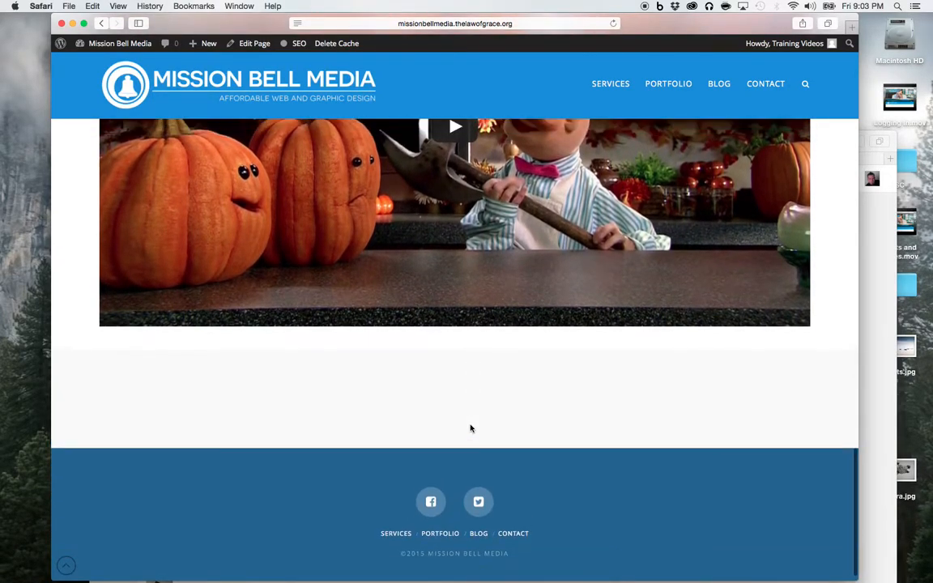
pyautogui.scroll(5, 470, 428)
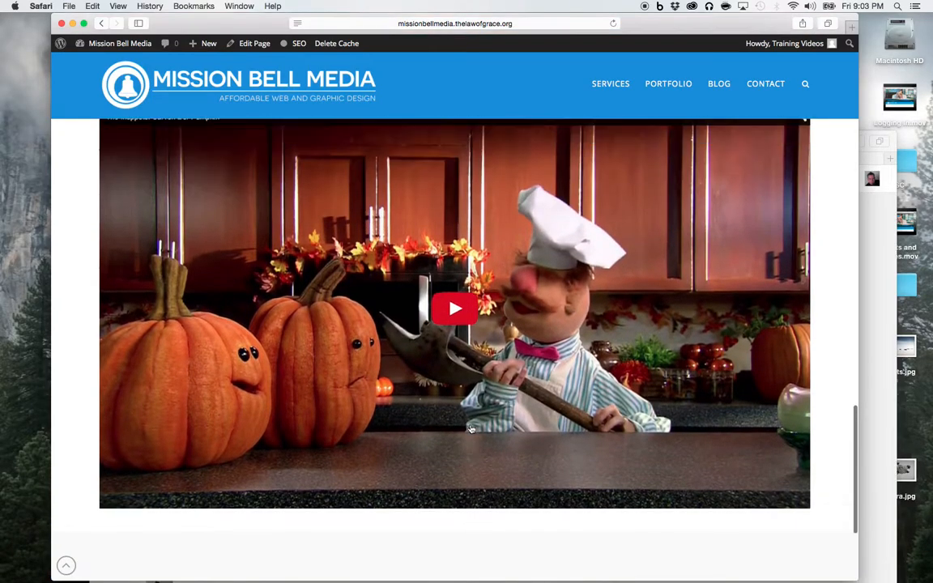
pyautogui.scroll(8, 471, 428)
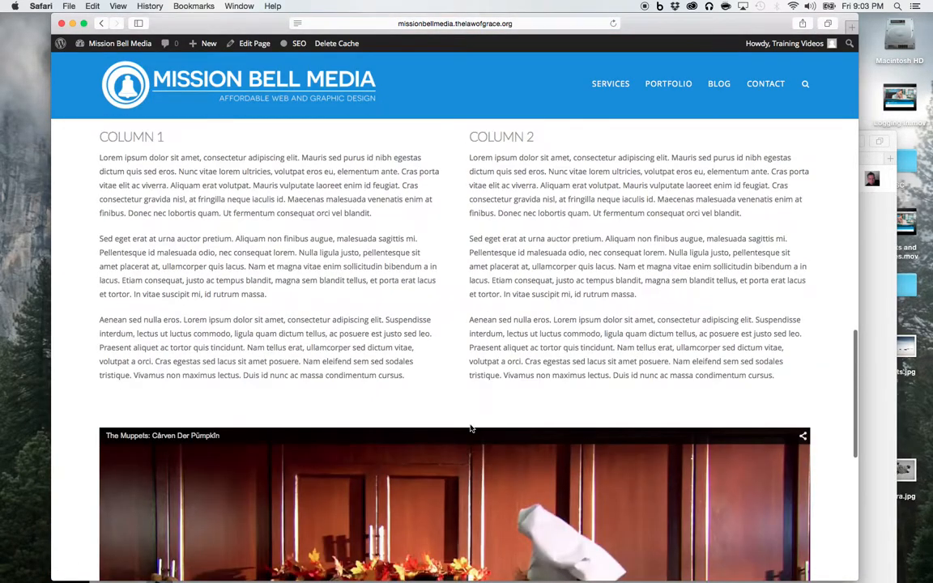
pyautogui.scroll(10, 471, 428)
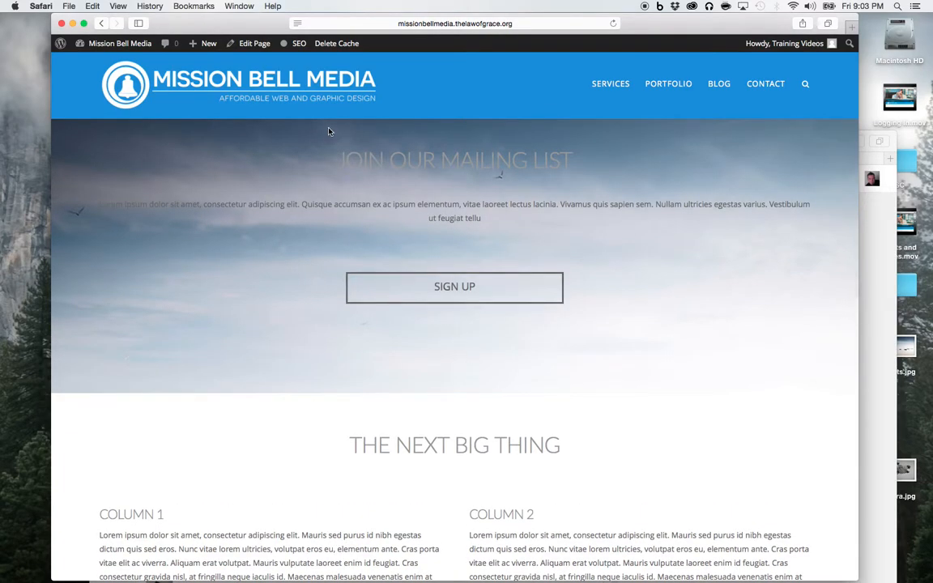
# Open the zebra page for editing in the WordPress page editor.
pyautogui.moveTo(252, 47)
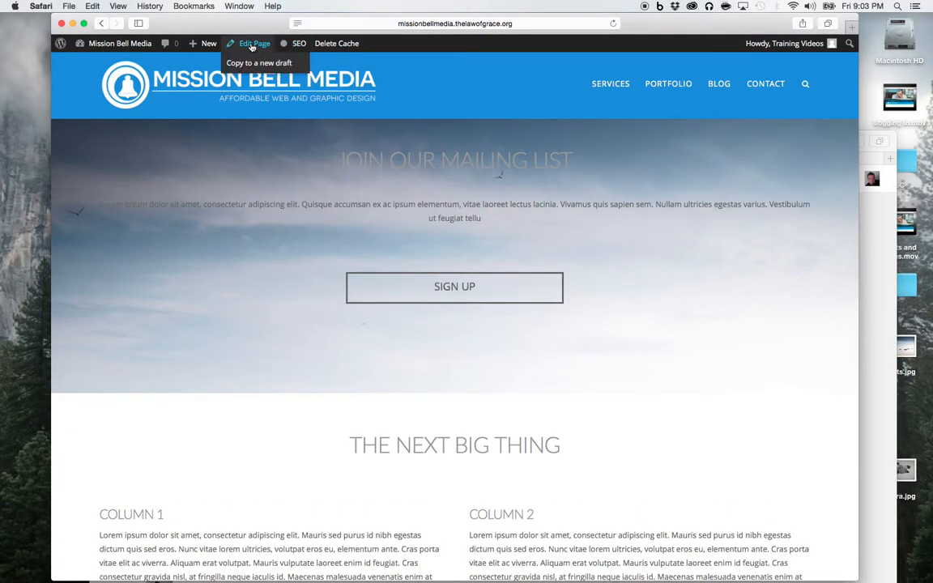
pyautogui.click(258, 44)
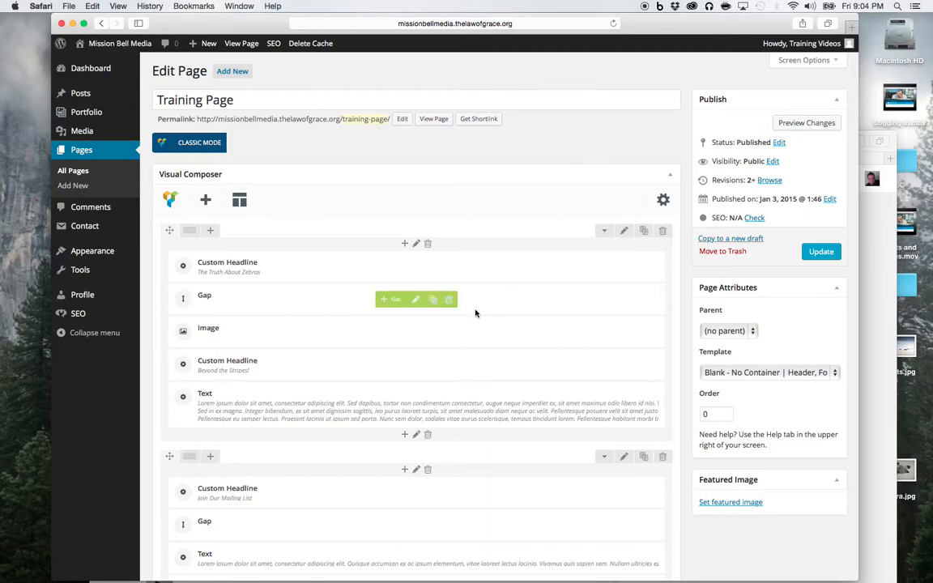
# Examine the page's Visual Composer rows, covering the zebra content, mailing list, two-column section and embedded video.
pyautogui.scroll(-4, 481, 413)
pyautogui.scroll(-3, 479, 419)
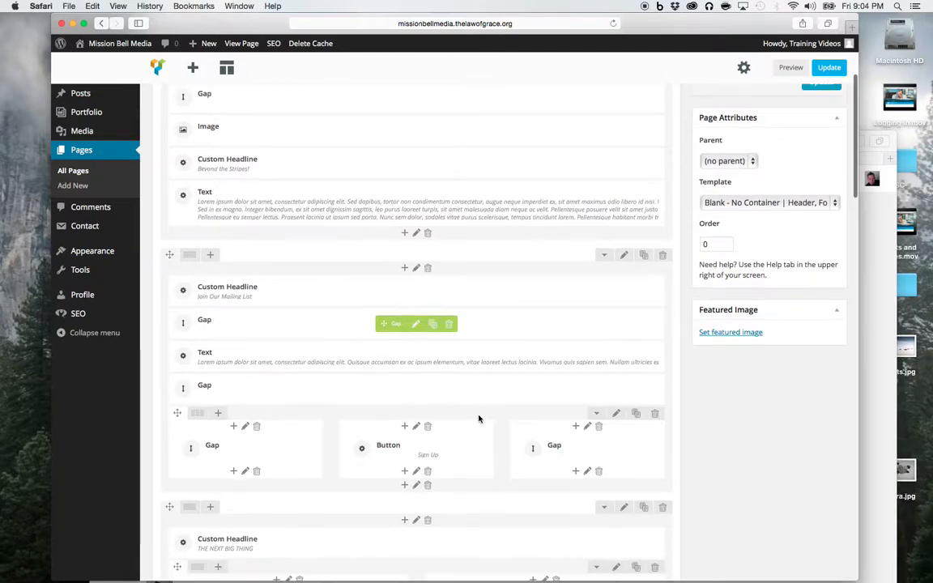
pyautogui.scroll(6, 479, 419)
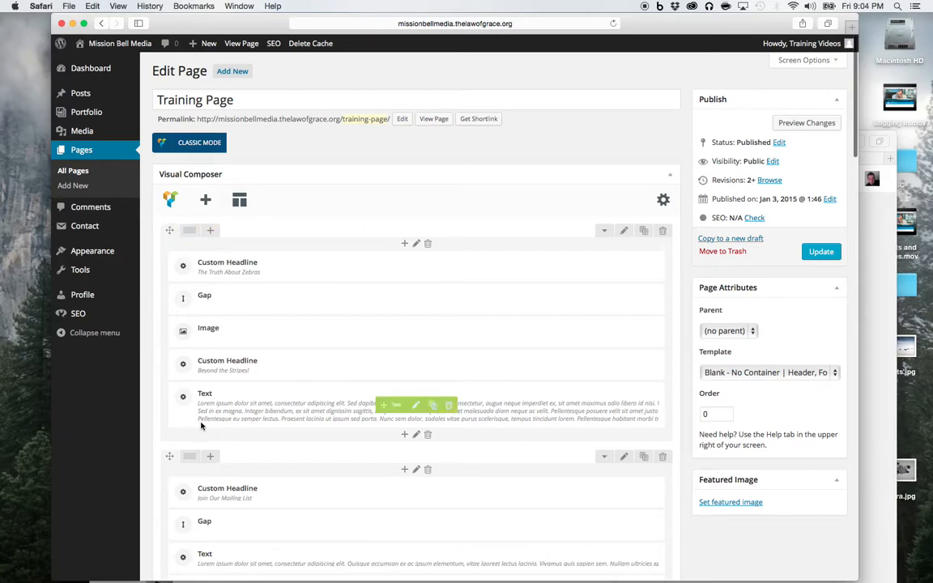
pyautogui.scroll(-1, 510, 429)
pyautogui.scroll(-1, 509, 429)
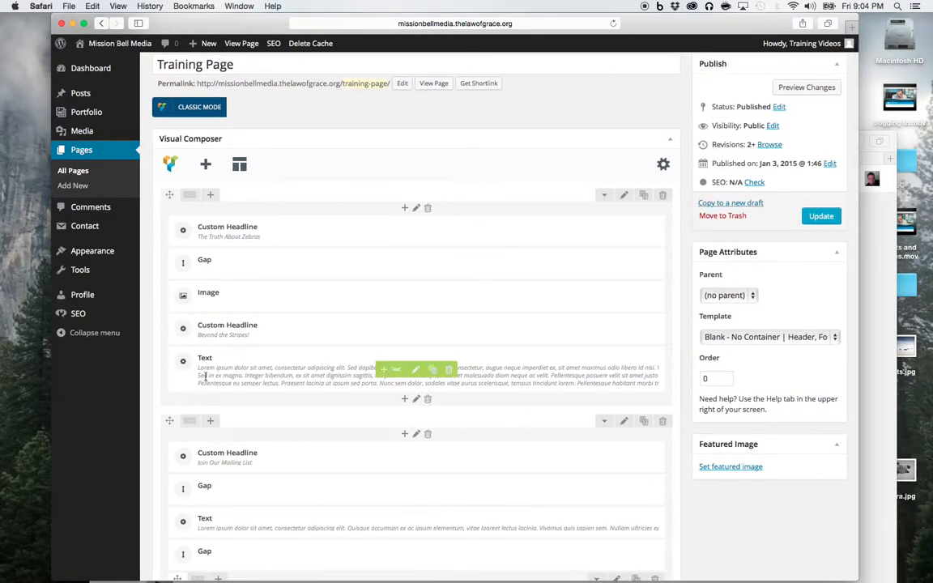
pyautogui.scroll(-5, 622, 444)
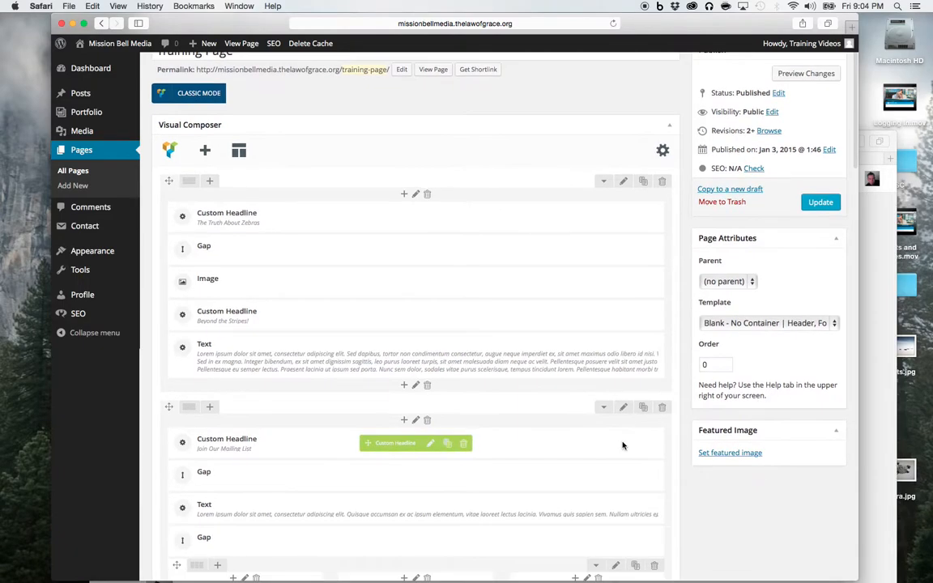
pyautogui.scroll(-2, 623, 445)
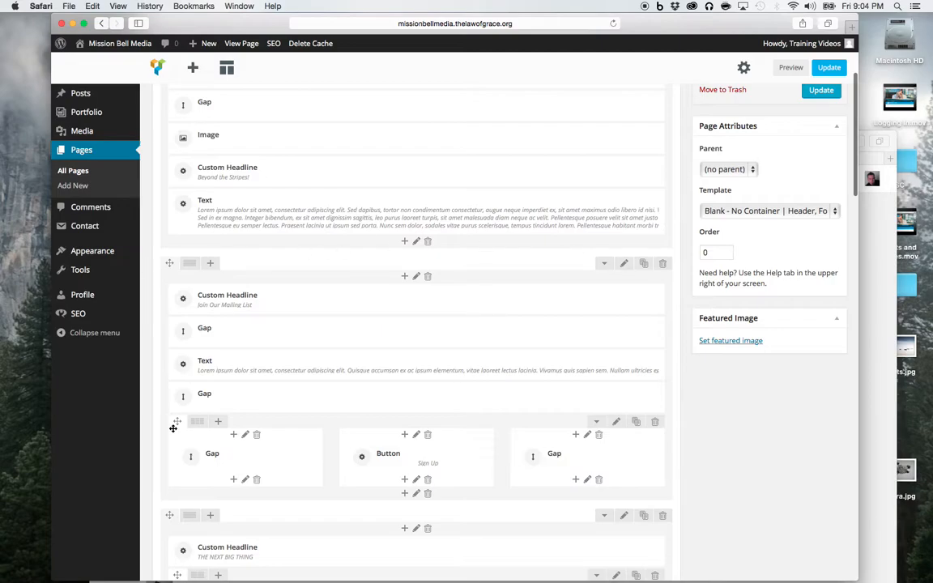
pyautogui.scroll(-5, 408, 479)
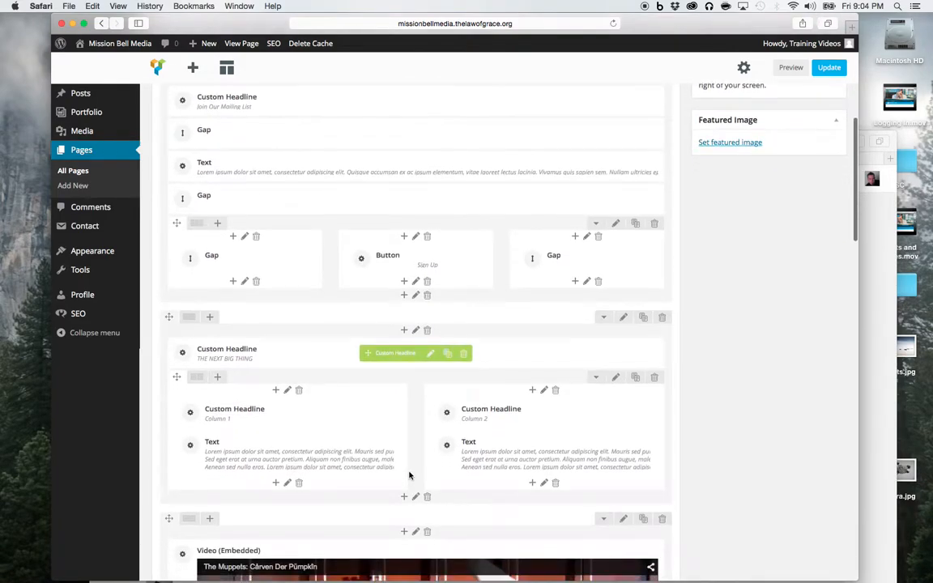
pyautogui.scroll(-1, 409, 475)
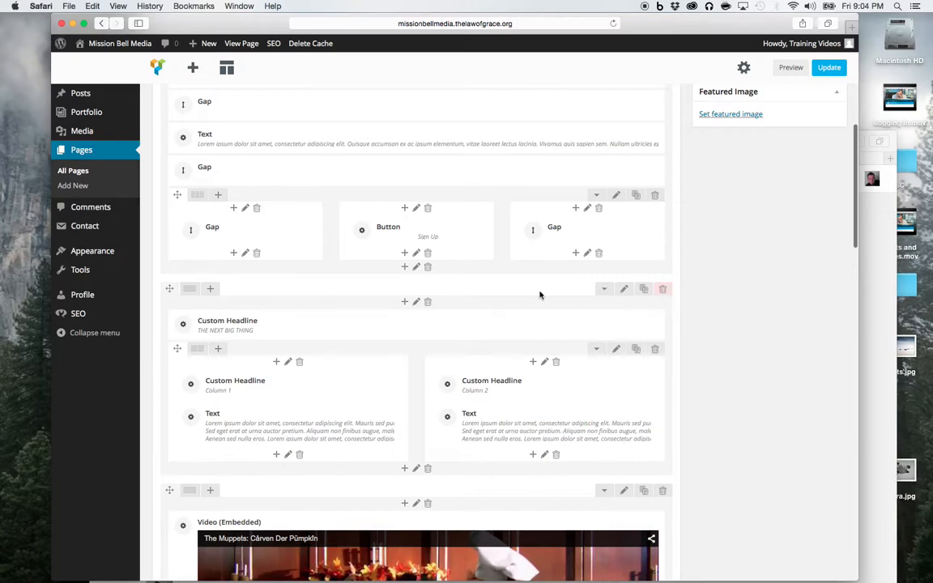
pyautogui.scroll(-5, 438, 417)
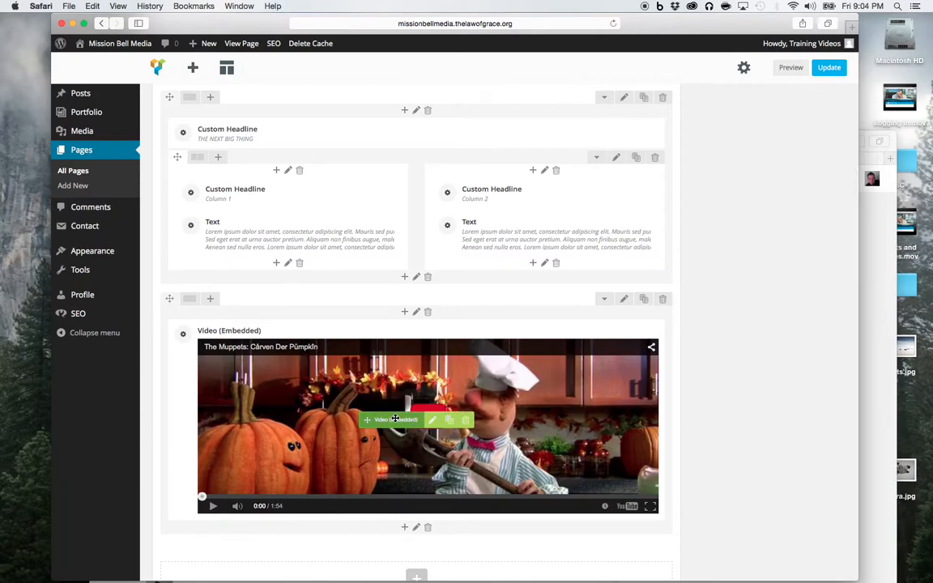
pyautogui.scroll(10, 488, 409)
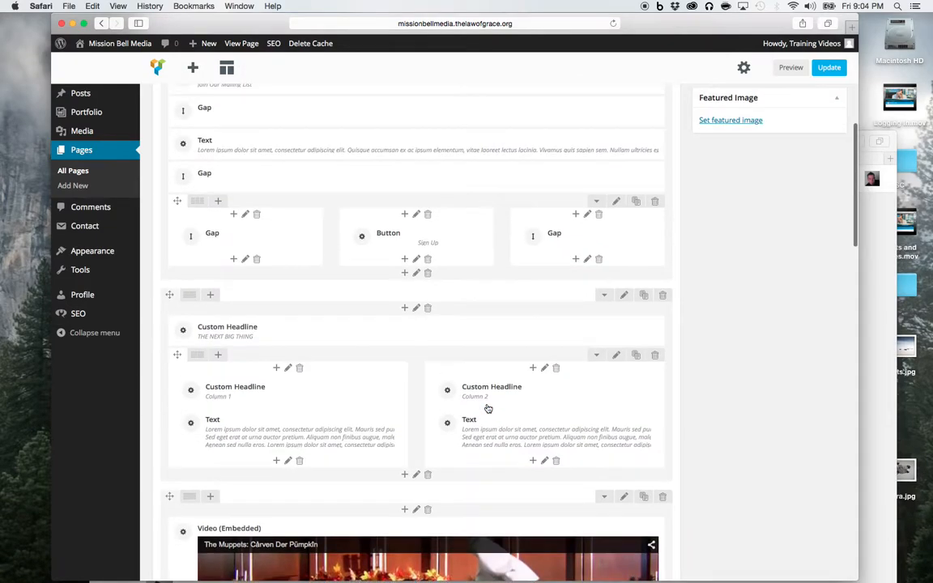
pyautogui.scroll(3, 488, 409)
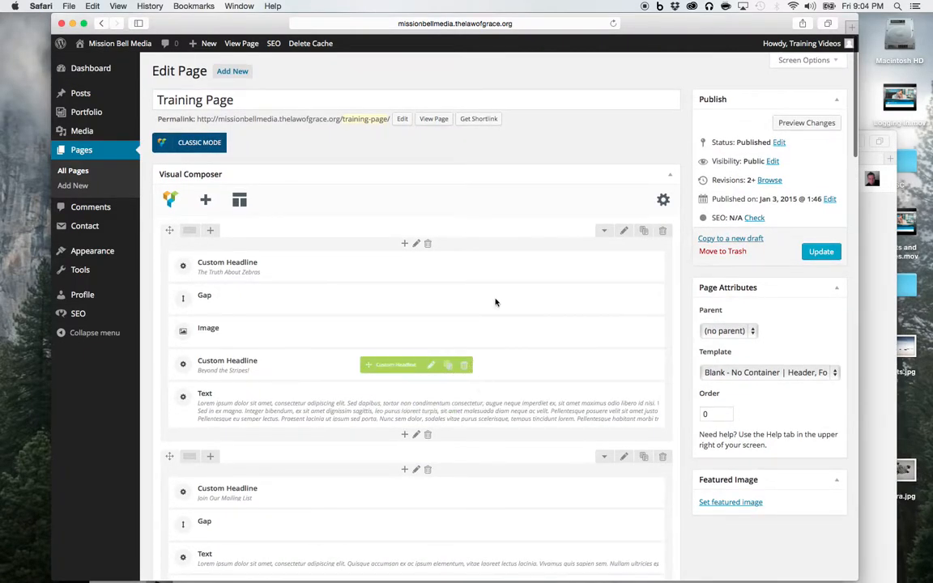
pyautogui.scroll(-1, 513, 342)
pyautogui.scroll(1, 514, 341)
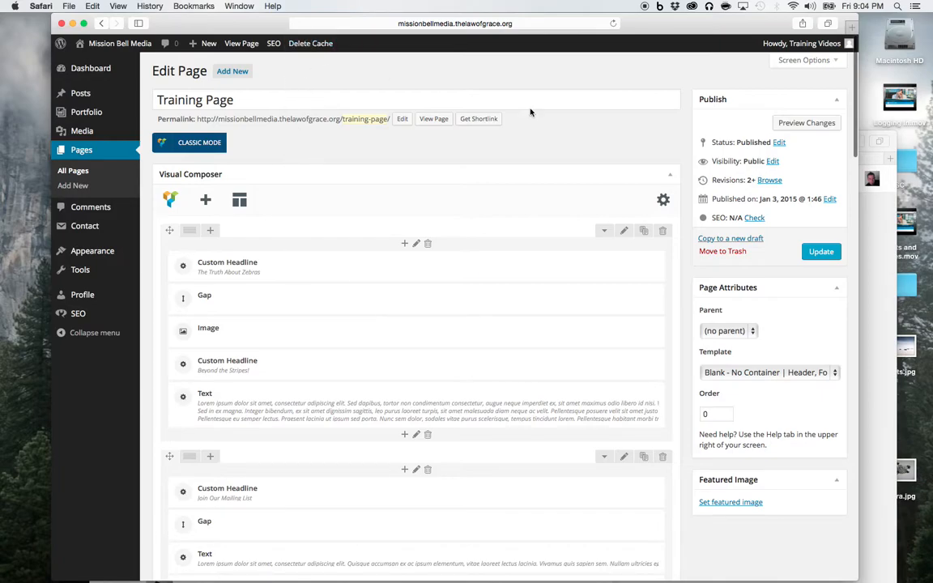
# Preview the page's changes in a separate tab and return to the page editor.
pyautogui.click(808, 123)
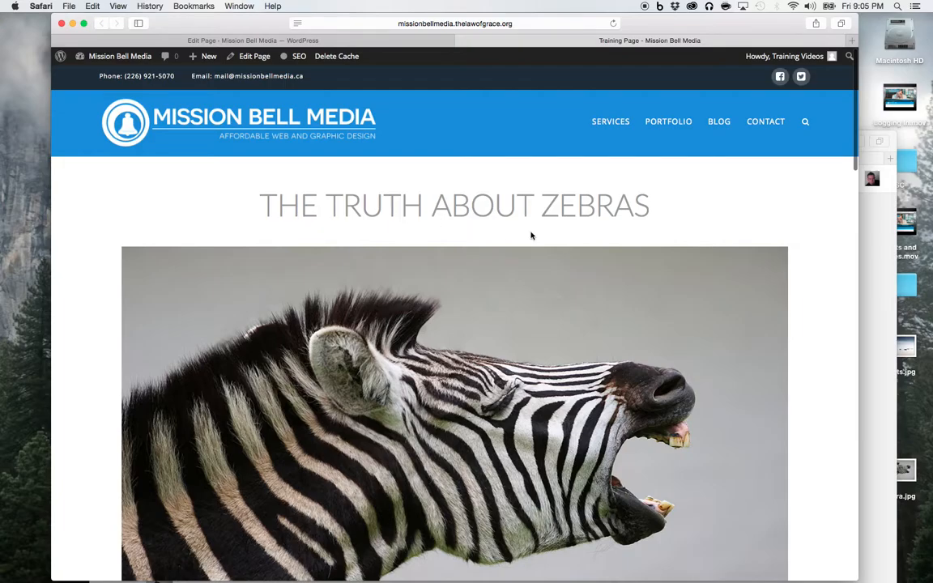
pyautogui.click(411, 40)
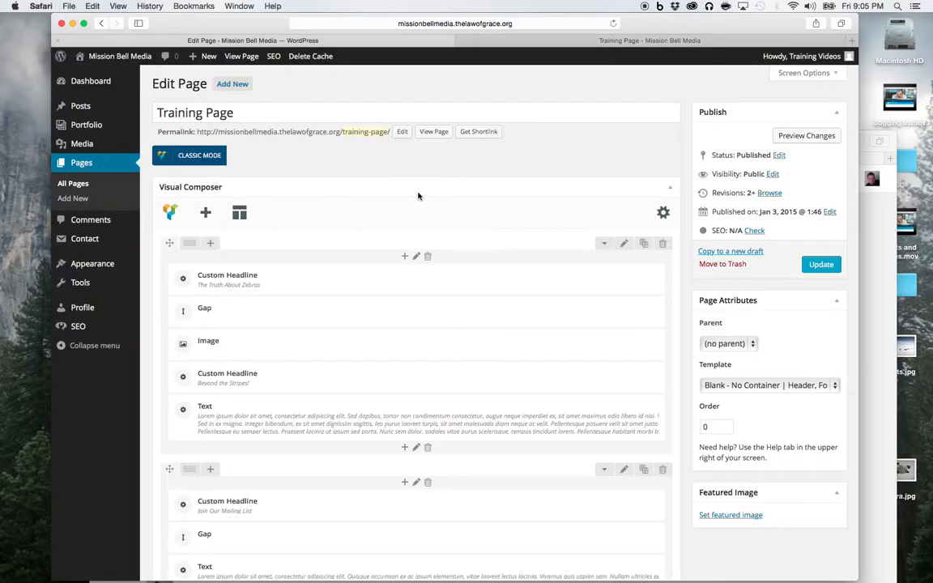
# Examine the Page Settings below the layout rows, including the Disable Page Title, One Page Navigation and background image options.
pyautogui.scroll(-10, 419, 332)
pyautogui.scroll(-10, 419, 333)
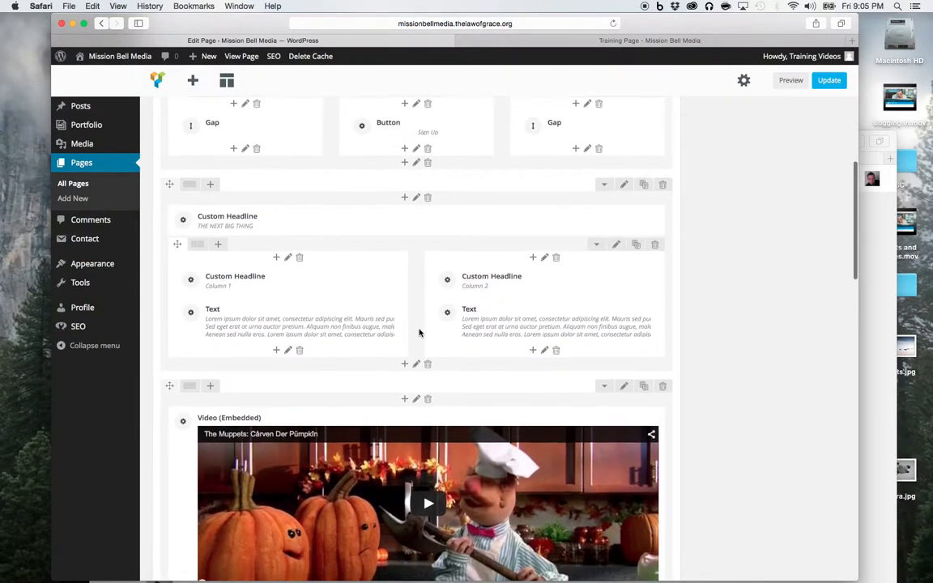
pyautogui.scroll(-5, 418, 333)
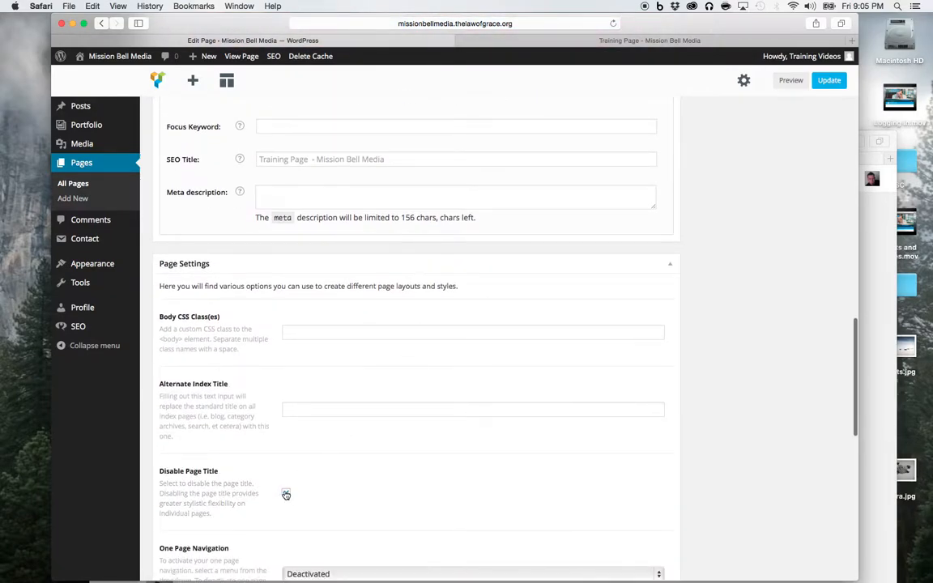
pyautogui.scroll(-1, 291, 502)
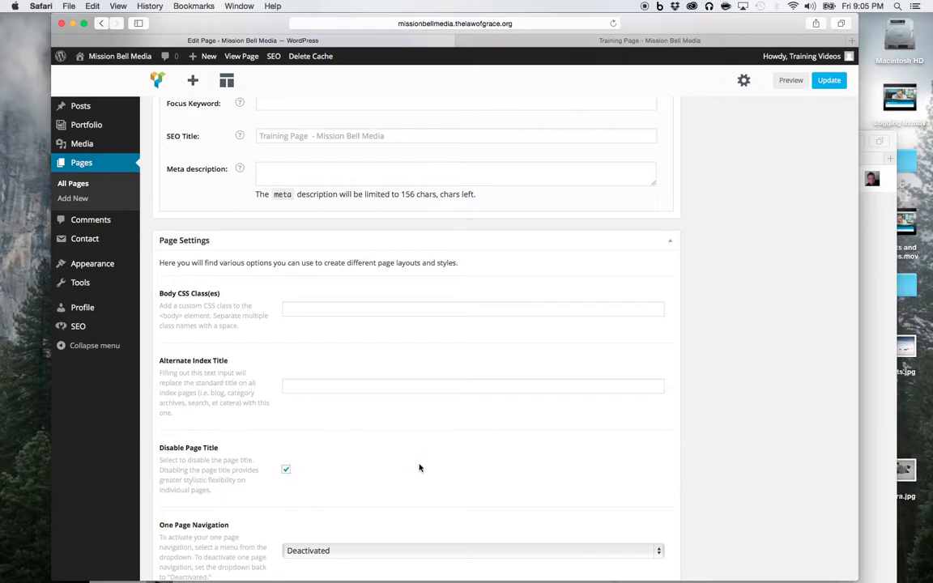
pyautogui.scroll(-5, 387, 483)
pyautogui.scroll(-10, 388, 484)
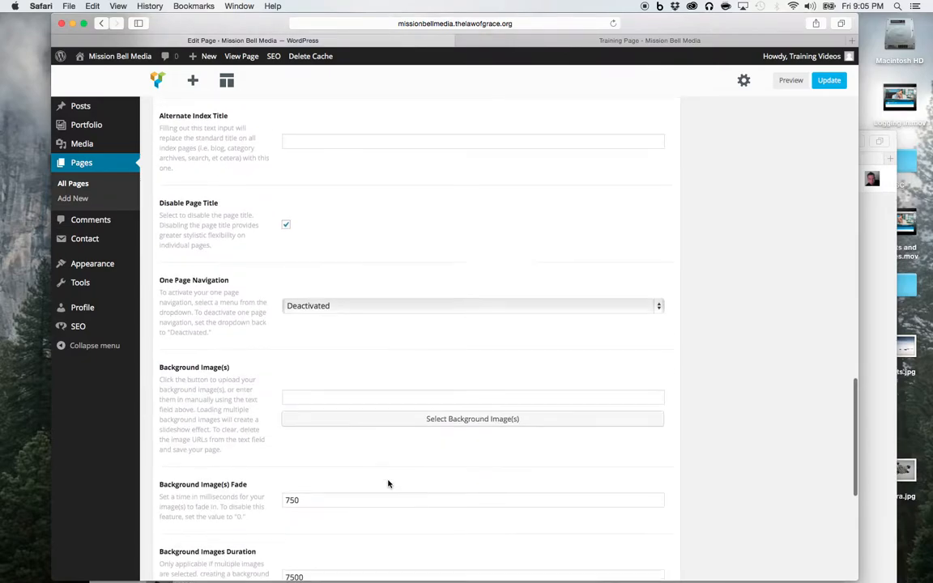
# Review the page template choices in Page Attributes, keeping Blank - No Container | Header, Footer.
pyautogui.scroll(20, 388, 484)
pyautogui.scroll(20, 388, 483)
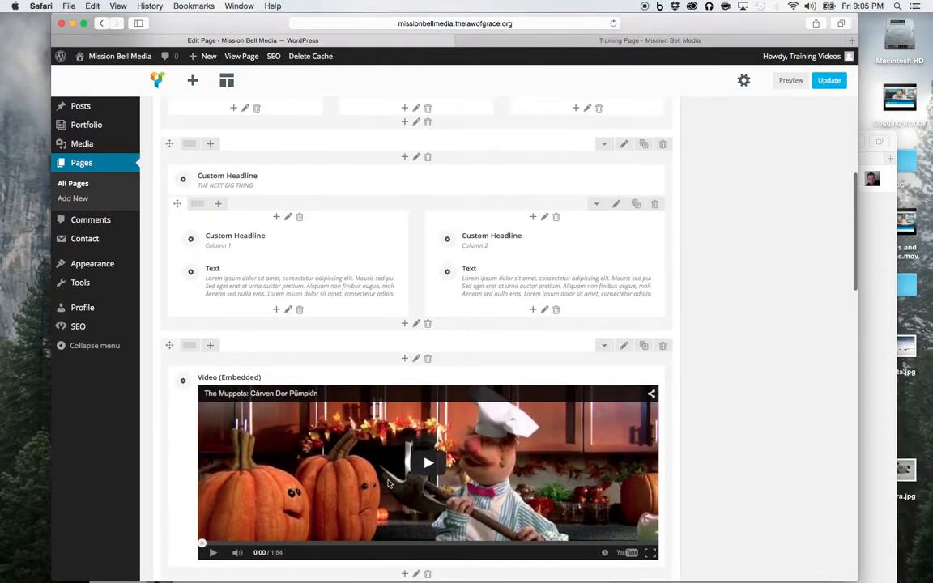
pyautogui.scroll(2, 388, 483)
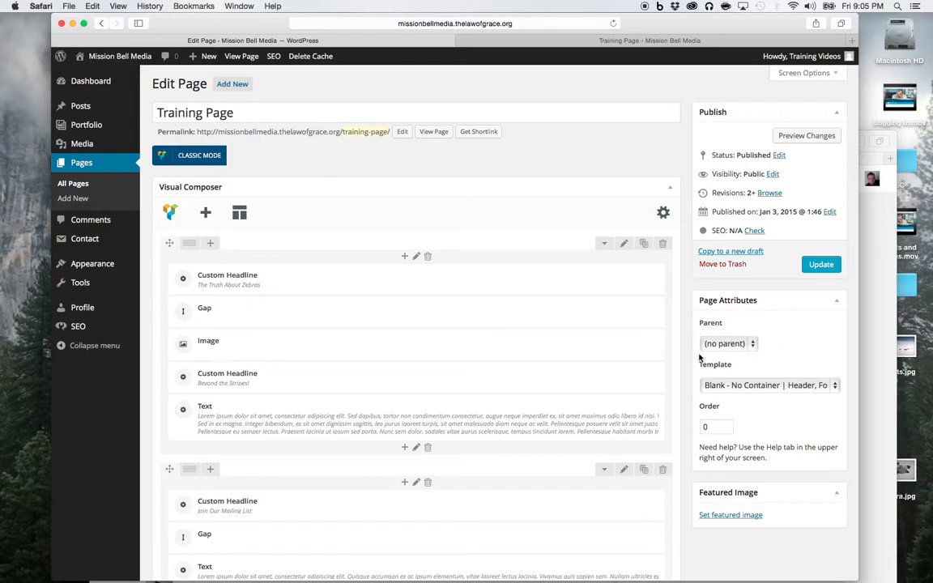
pyautogui.click(823, 386)
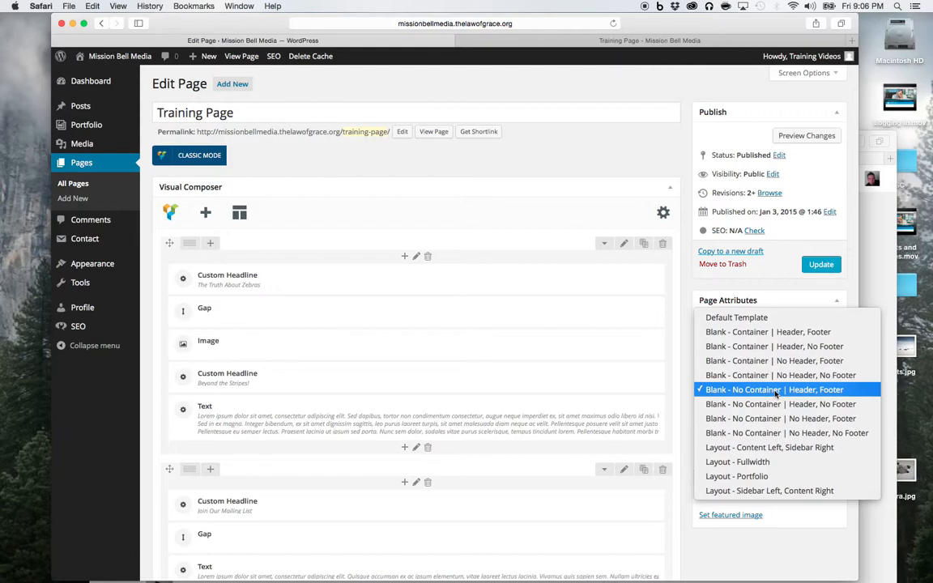
pyautogui.click(836, 388)
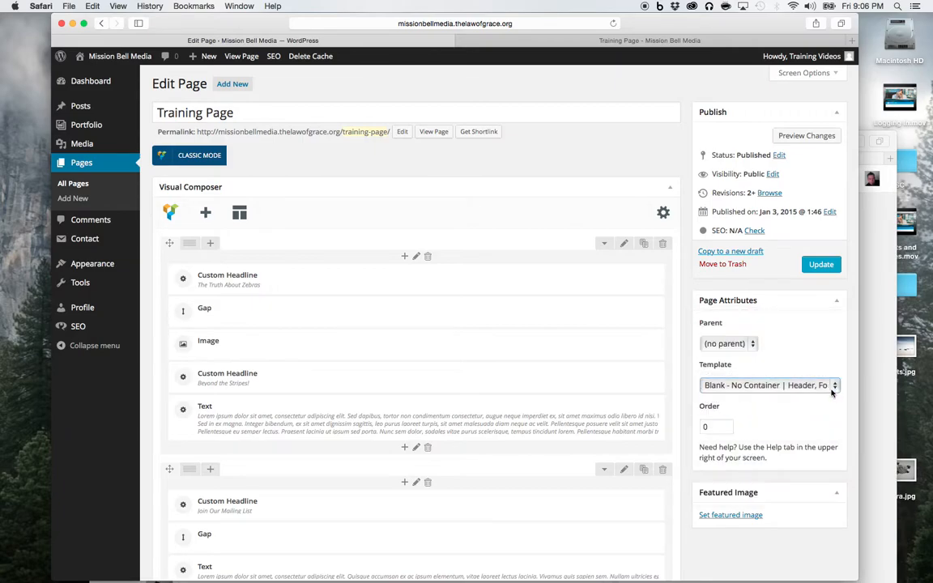
# Look over the Visual Composer elements available to add, such as Content Band, and close the list without adding any.
pyautogui.scroll(-2, 684, 401)
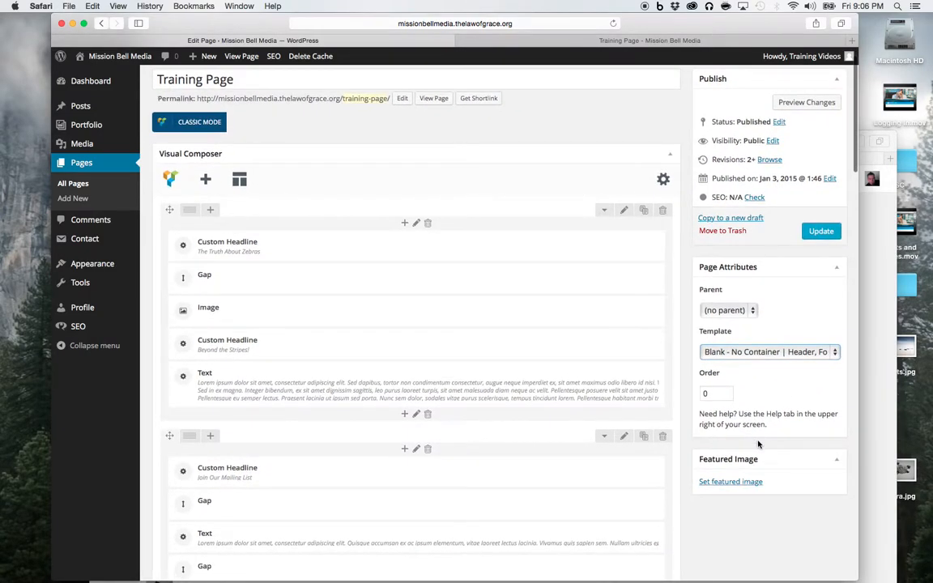
pyautogui.click(207, 180)
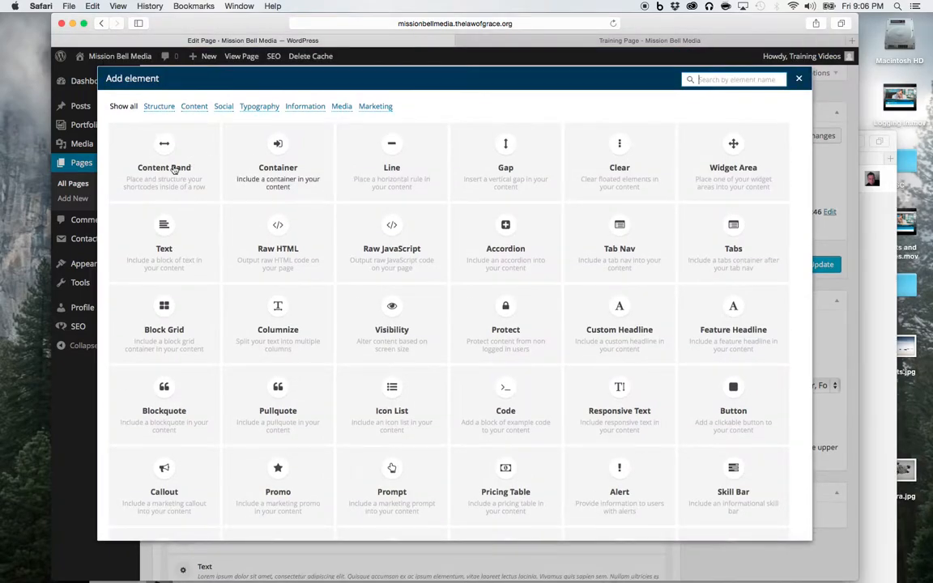
pyautogui.click(799, 81)
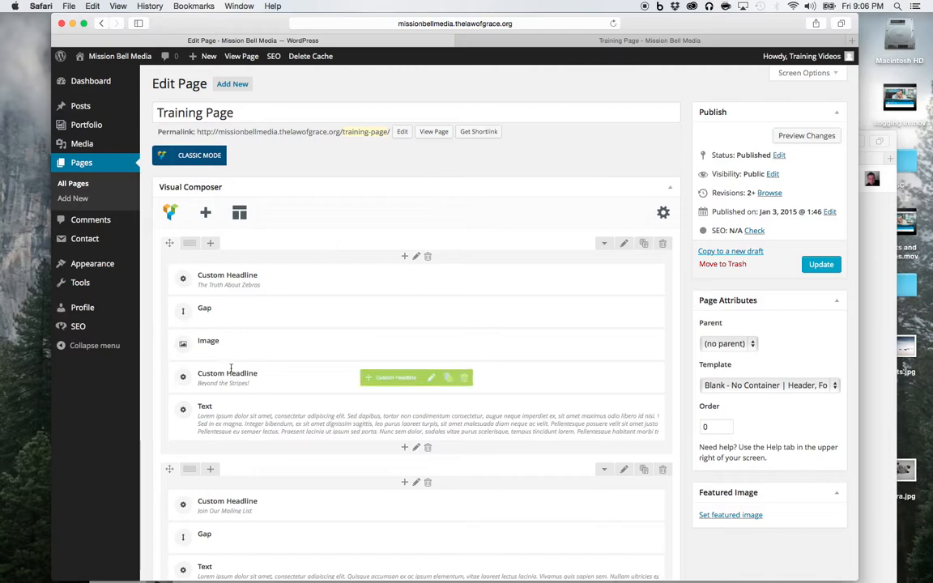
# Examine the first row's Content Band settings, from Inner Container and padding to background and style options, and close them without saving.
pyautogui.scroll(-1, 232, 372)
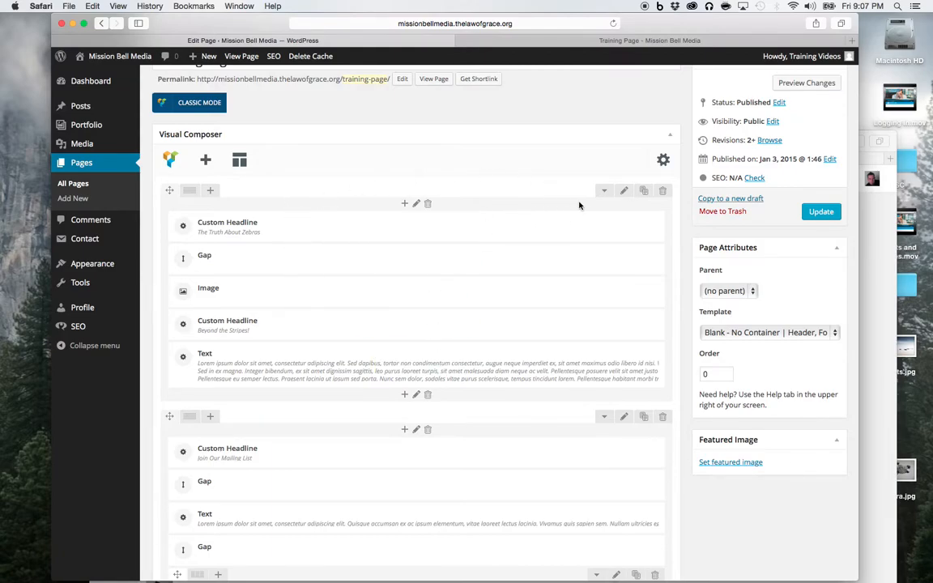
pyautogui.click(624, 192)
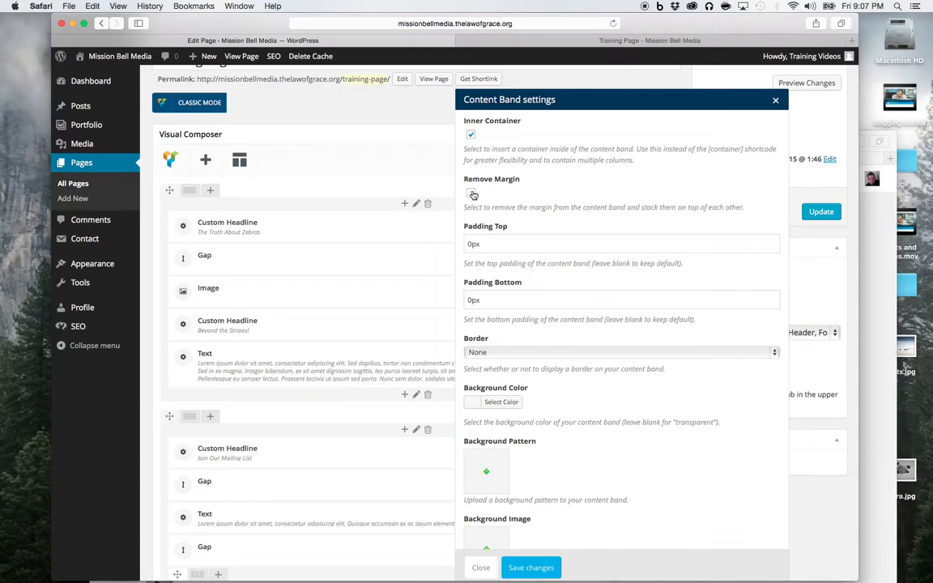
pyautogui.scroll(-2, 547, 285)
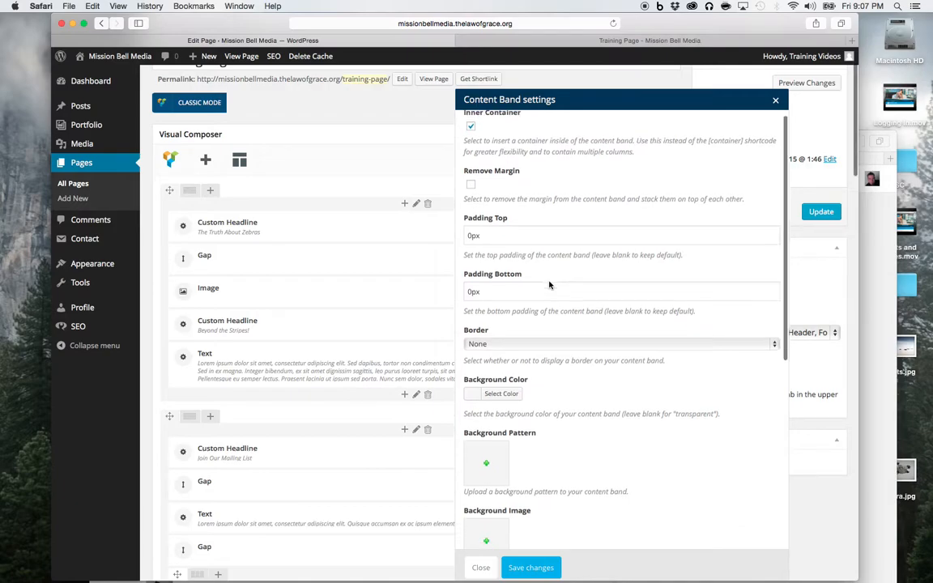
pyautogui.scroll(-7, 558, 340)
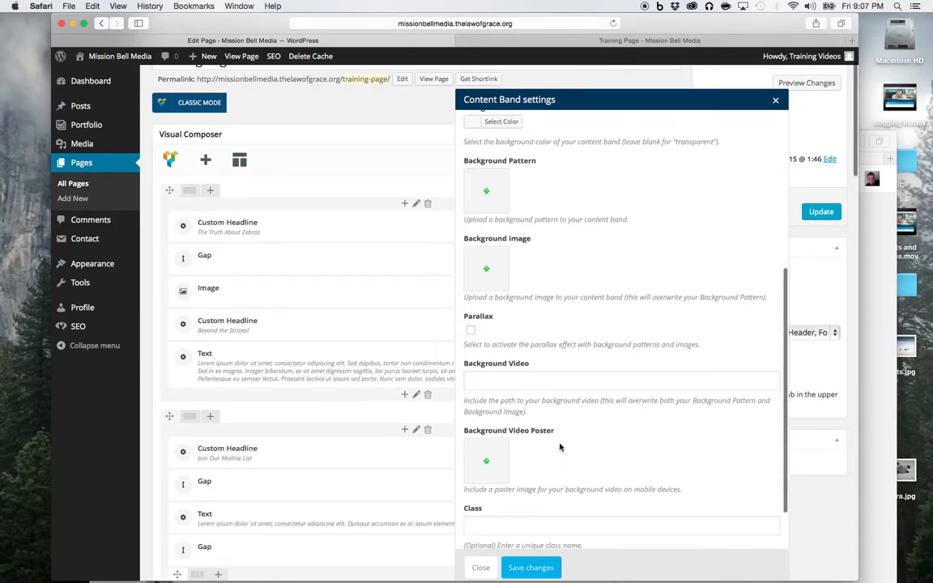
pyautogui.scroll(-5, 559, 447)
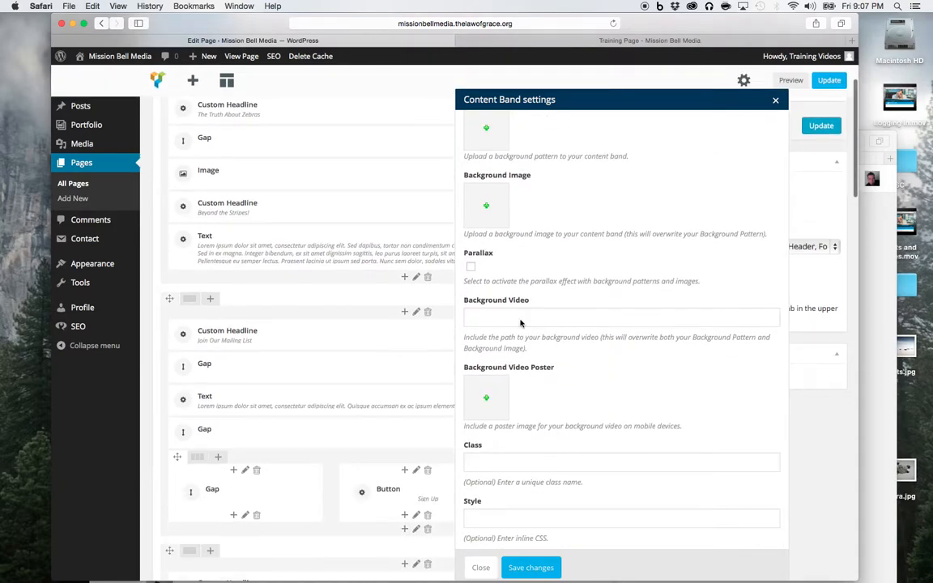
pyautogui.press('super+shift+backslash')
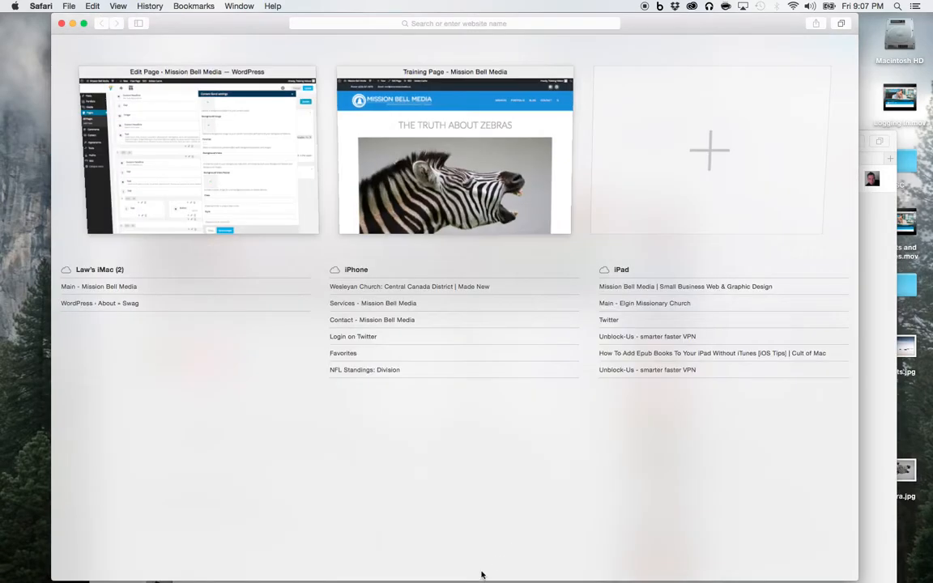
pyautogui.click(273, 202)
pyautogui.click(479, 567)
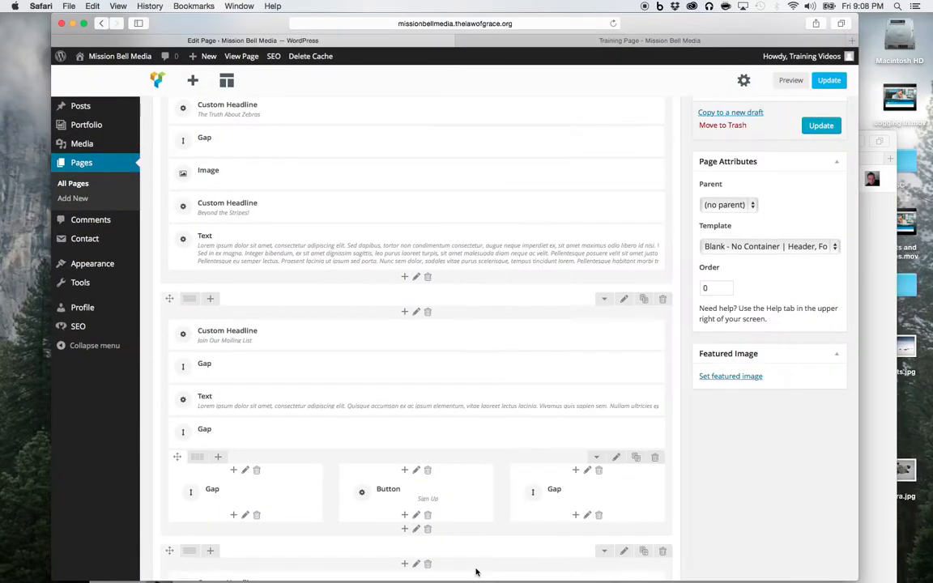
# Examine the first row's Column settings, including the Fade Effect and Fade Animation choices, and close them without saving.
pyautogui.scroll(5, 496, 371)
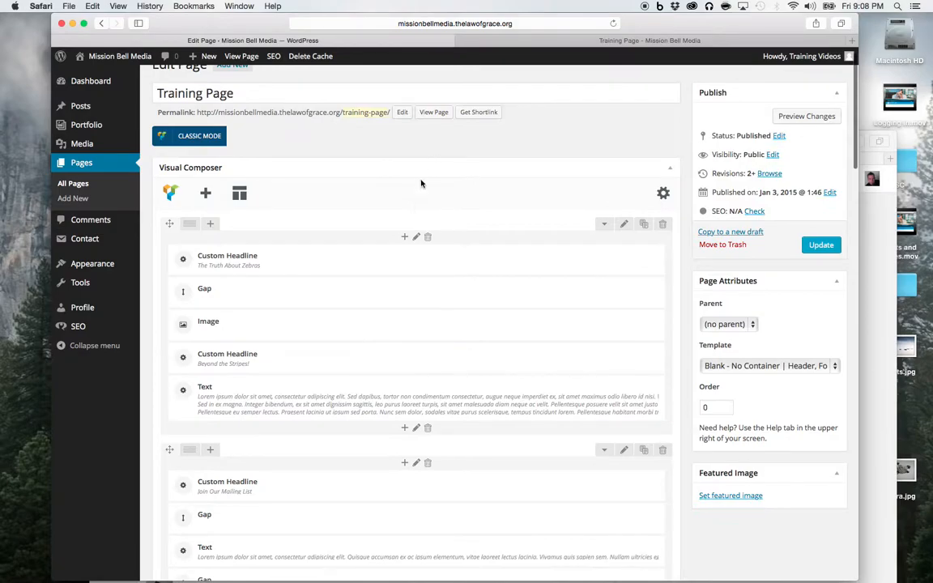
pyautogui.click(416, 238)
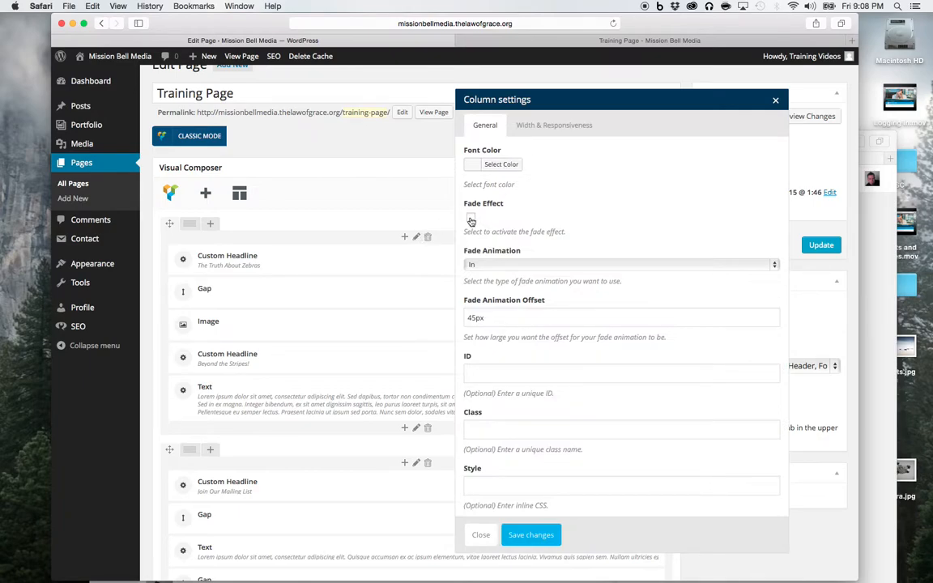
pyautogui.click(472, 265)
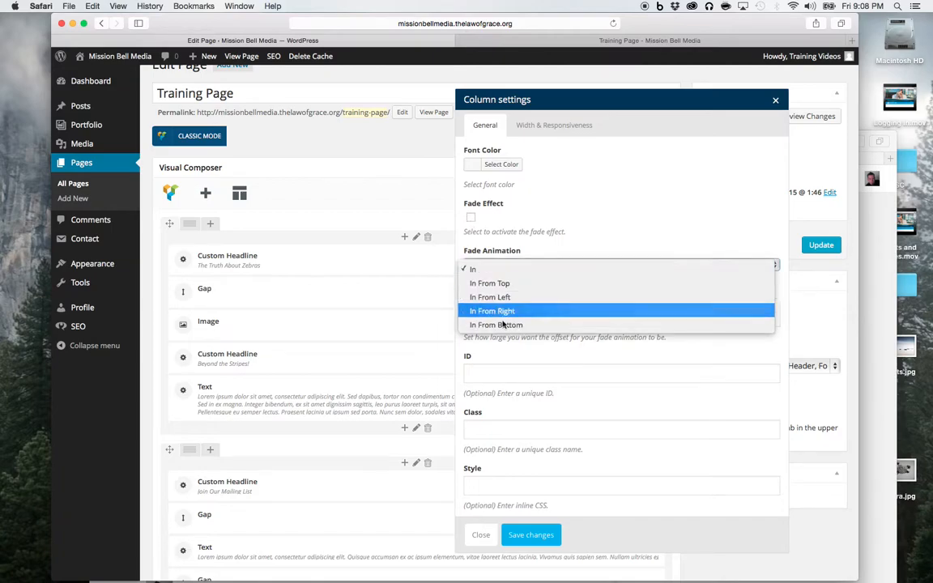
pyautogui.click(583, 212)
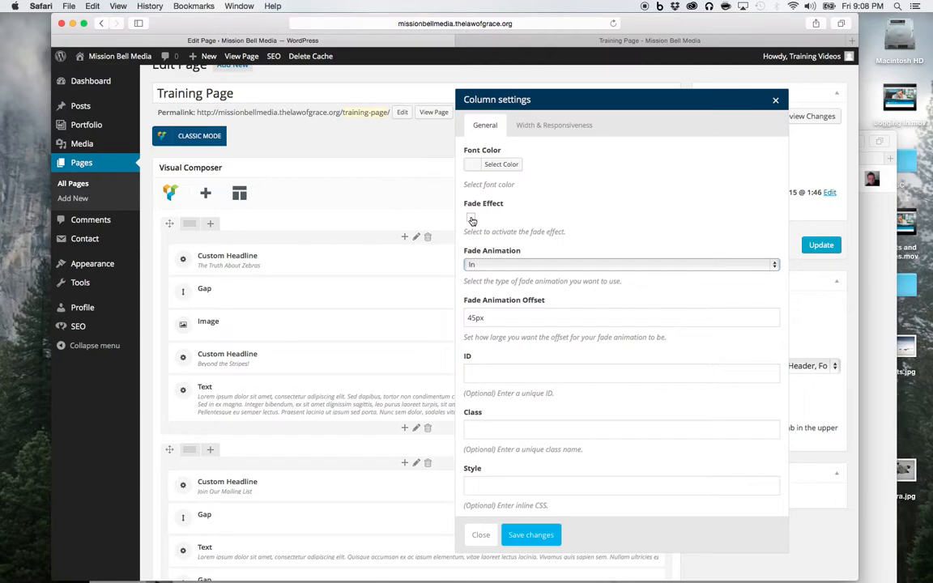
pyautogui.scroll(-1, 503, 311)
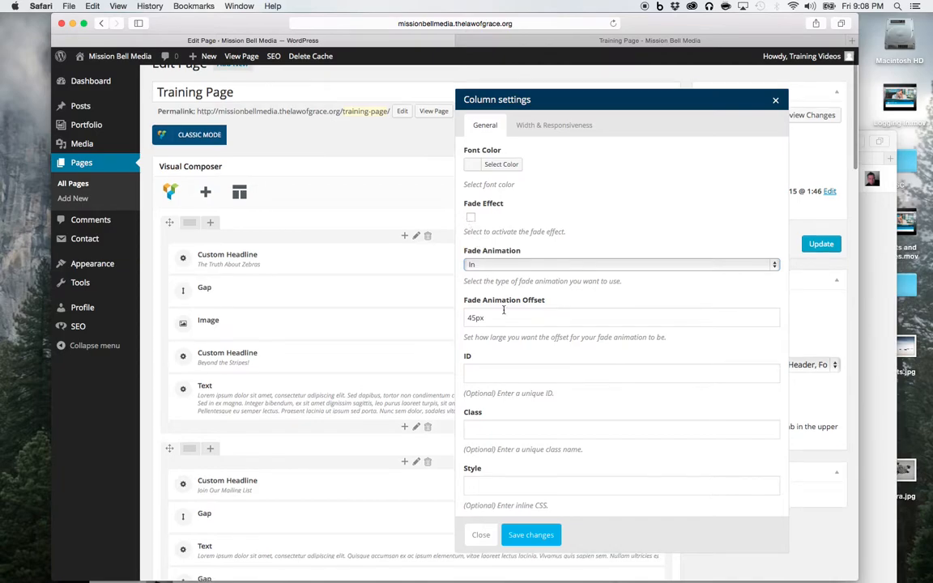
pyautogui.click(482, 536)
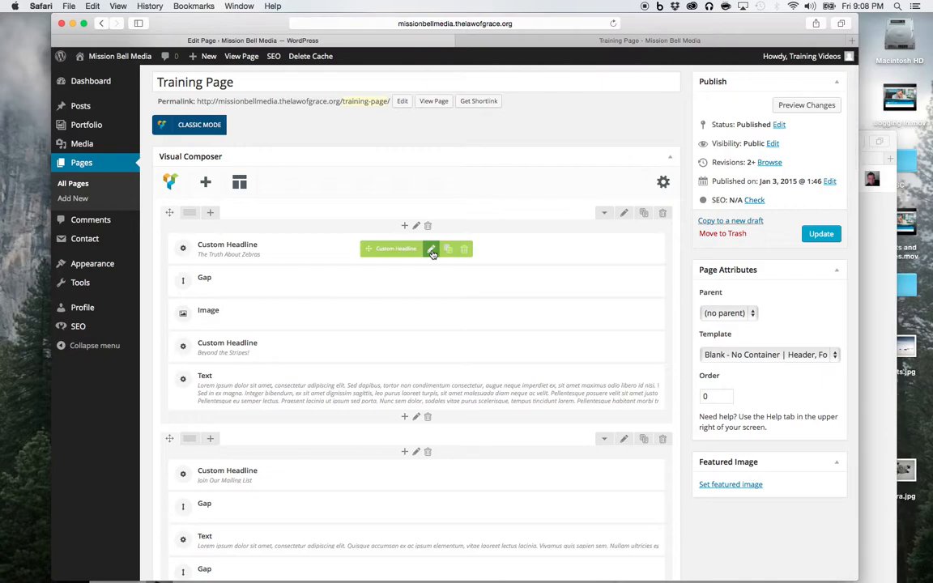
# Examine the settings of the "The Truth About Zebras" Custom Headline, including alignment and Heading Level choices, and close them unchanged.
pyautogui.click(432, 253)
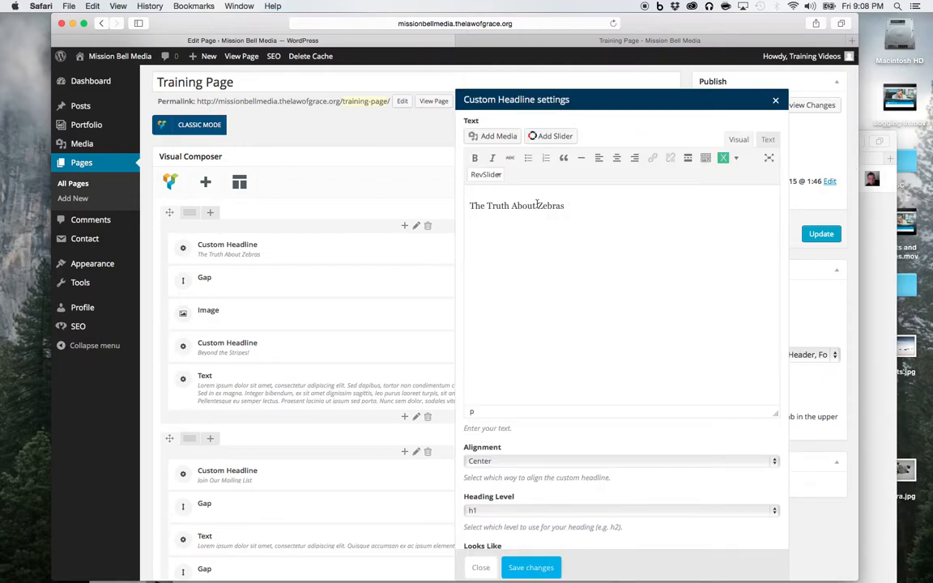
pyautogui.scroll(-3, 523, 382)
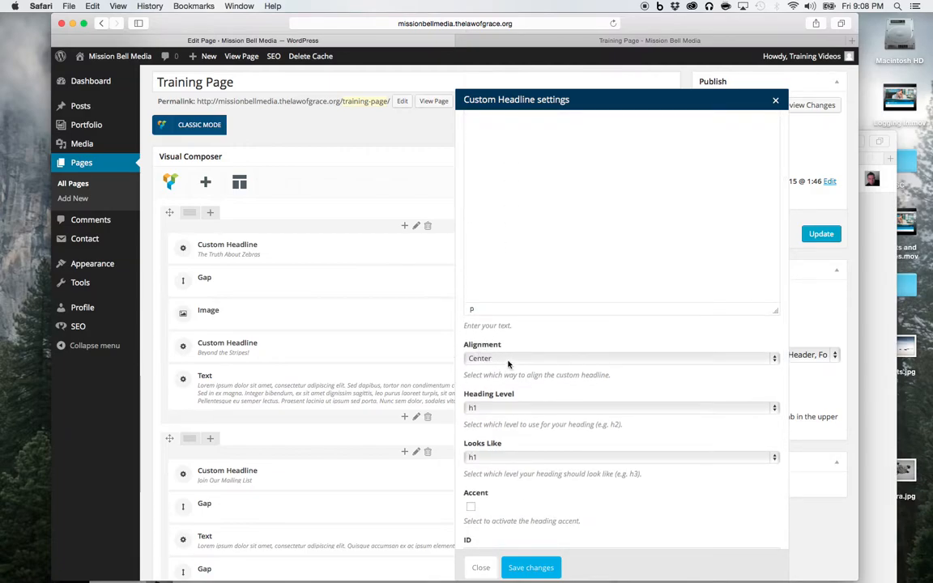
pyautogui.scroll(-3, 510, 421)
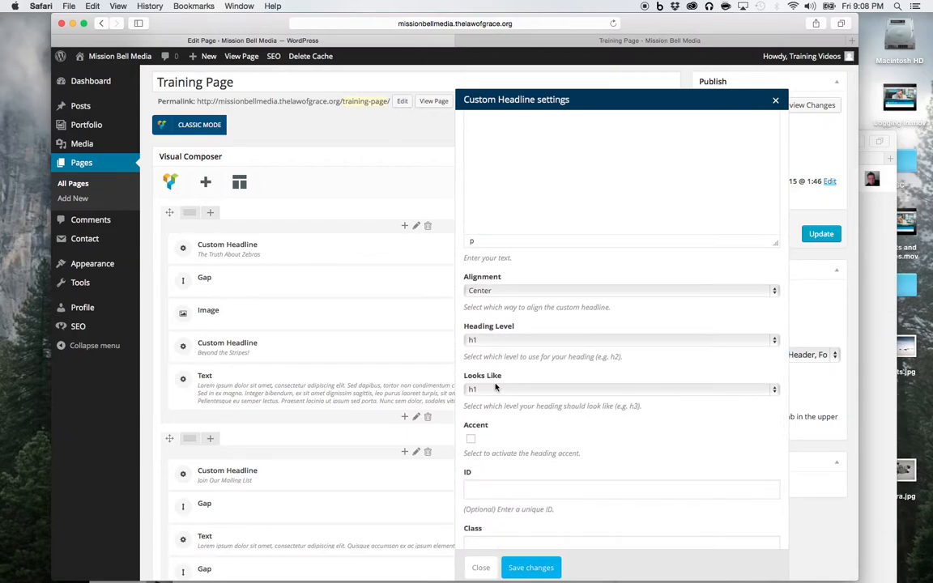
pyautogui.click(490, 341)
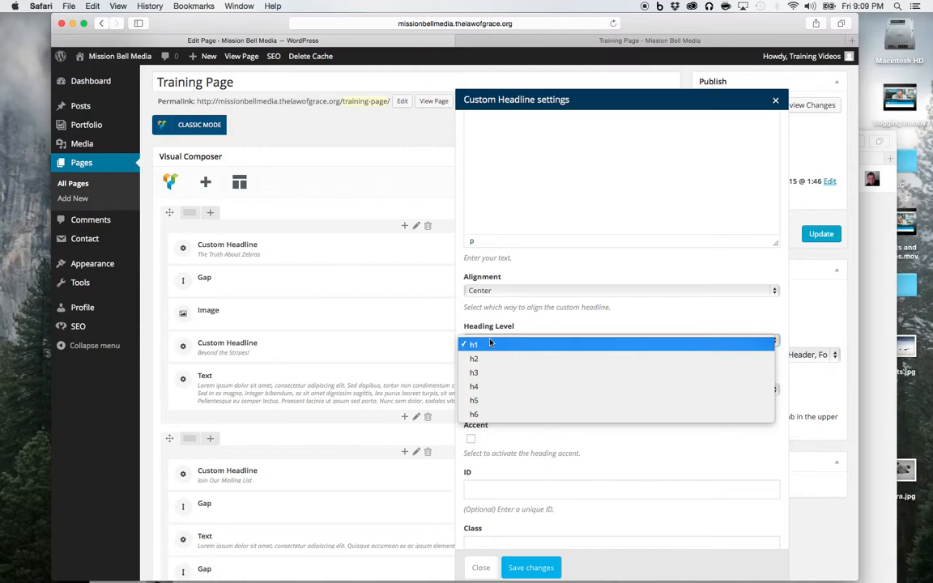
pyautogui.click(490, 344)
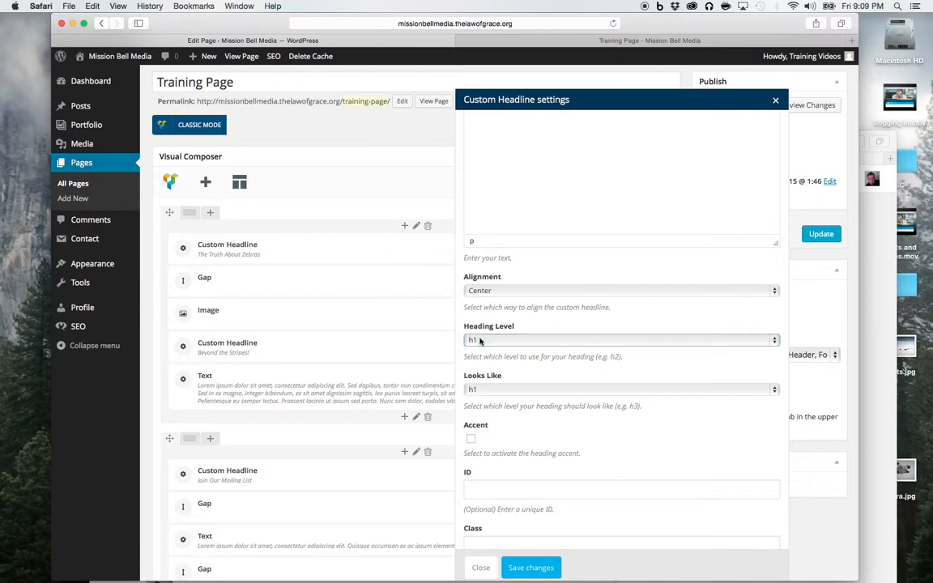
pyautogui.scroll(-2, 505, 446)
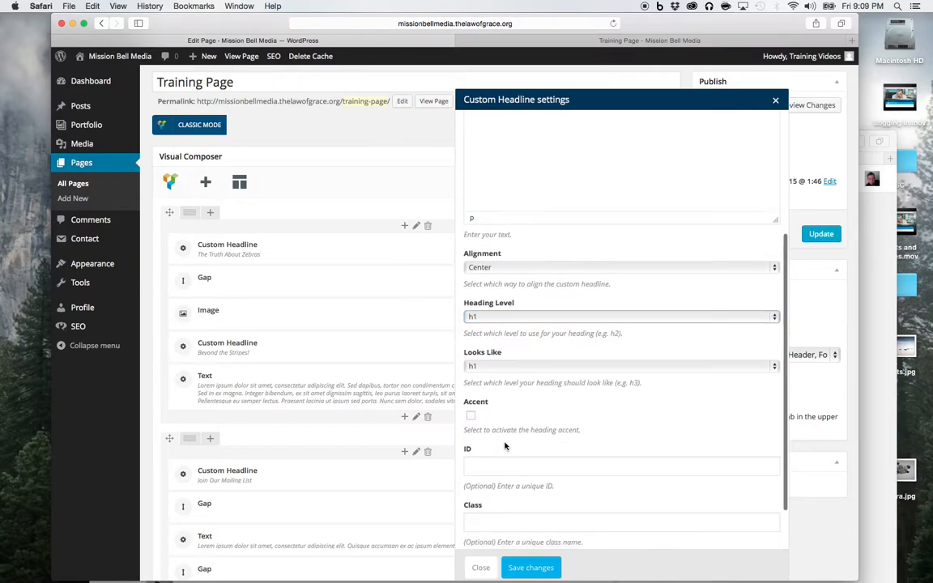
pyautogui.scroll(-3, 505, 445)
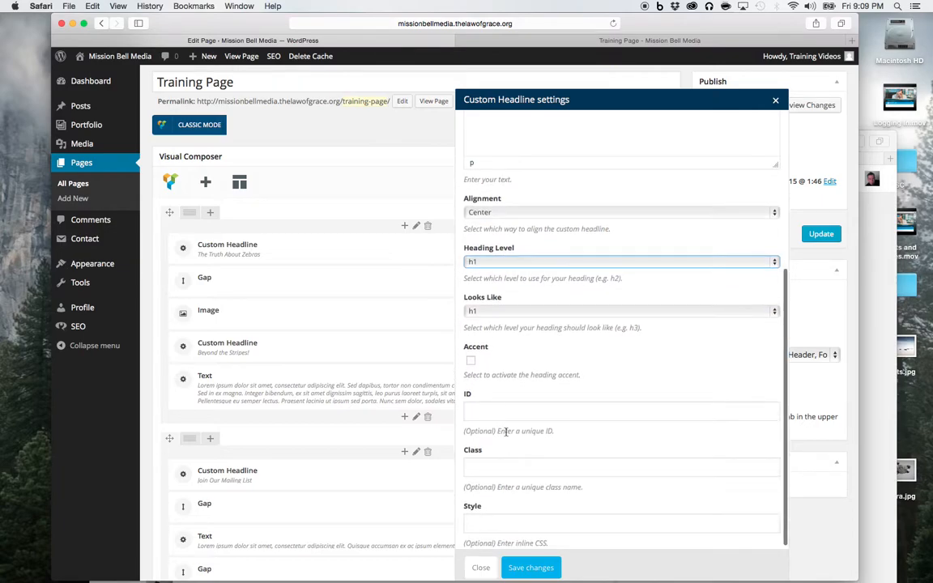
pyautogui.click(778, 102)
# Check the zebra headline area in the page preview and inspect the settings of the Gap below that headline in the editor.
pyautogui.click(632, 40)
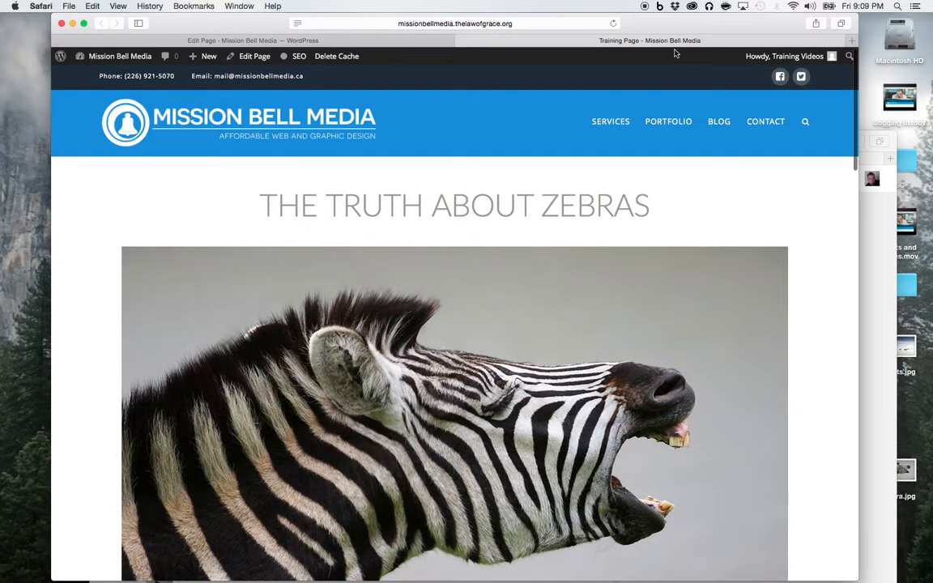
pyautogui.click(345, 41)
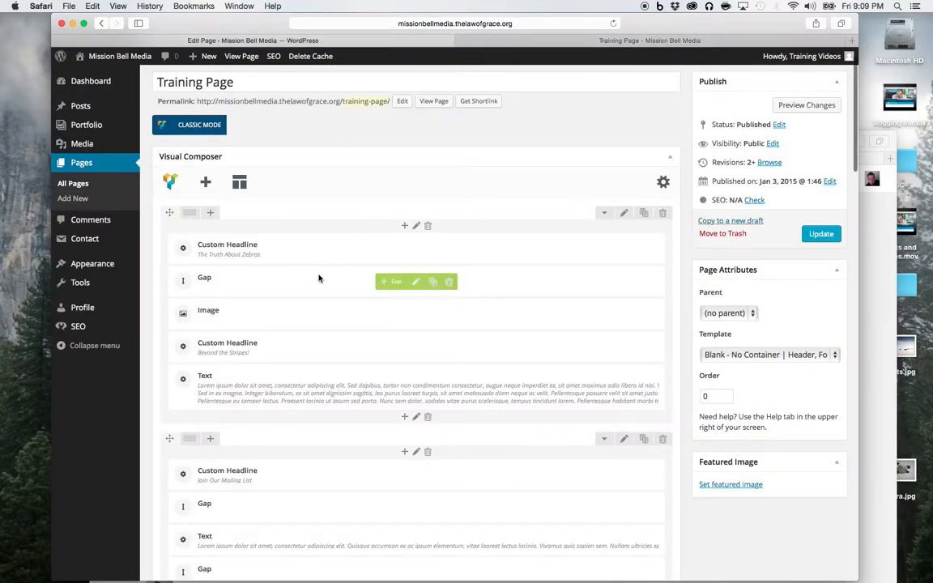
pyautogui.click(418, 282)
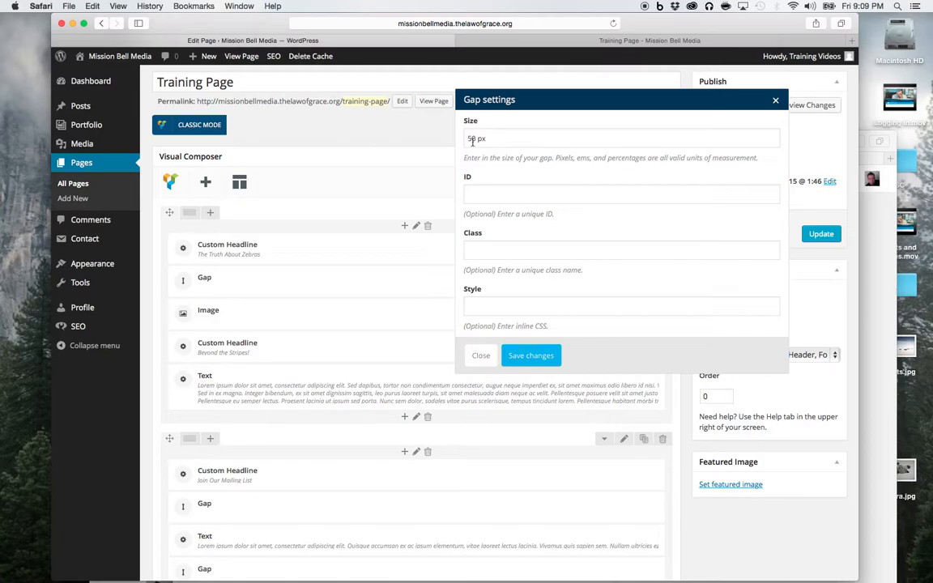
pyautogui.click(480, 356)
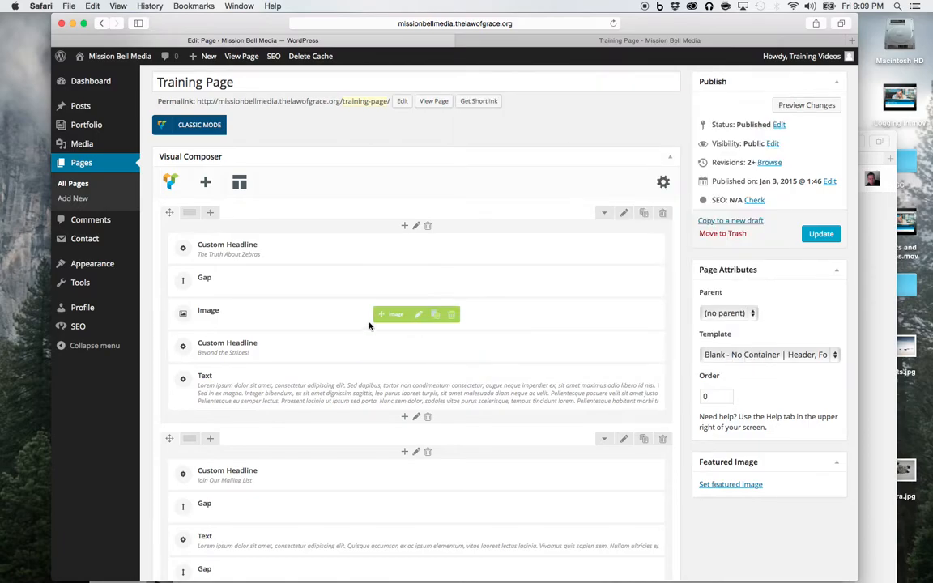
# Inspect the first row's Image settings, including the Style choices and the upload and media library options for its source, leaving the image unchanged.
pyautogui.click(418, 314)
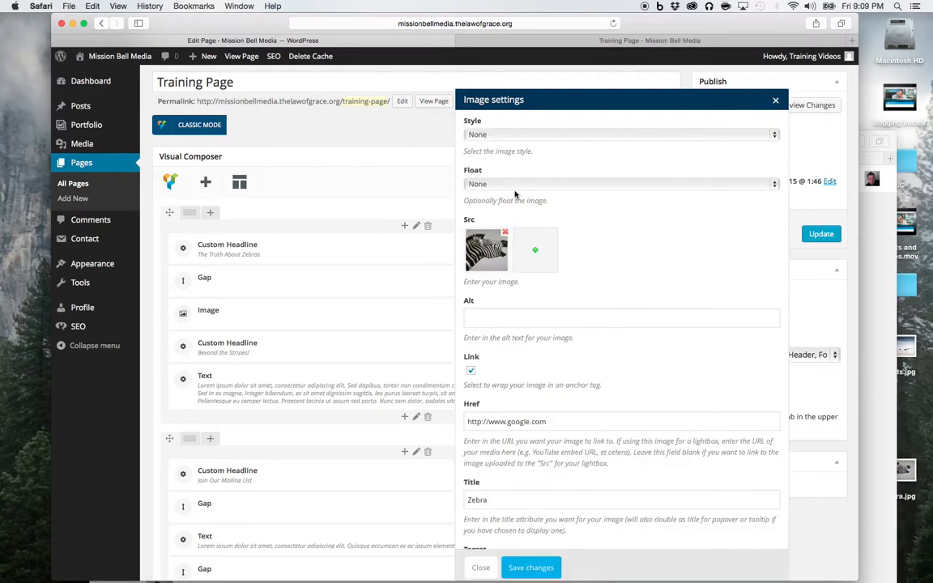
pyautogui.click(502, 136)
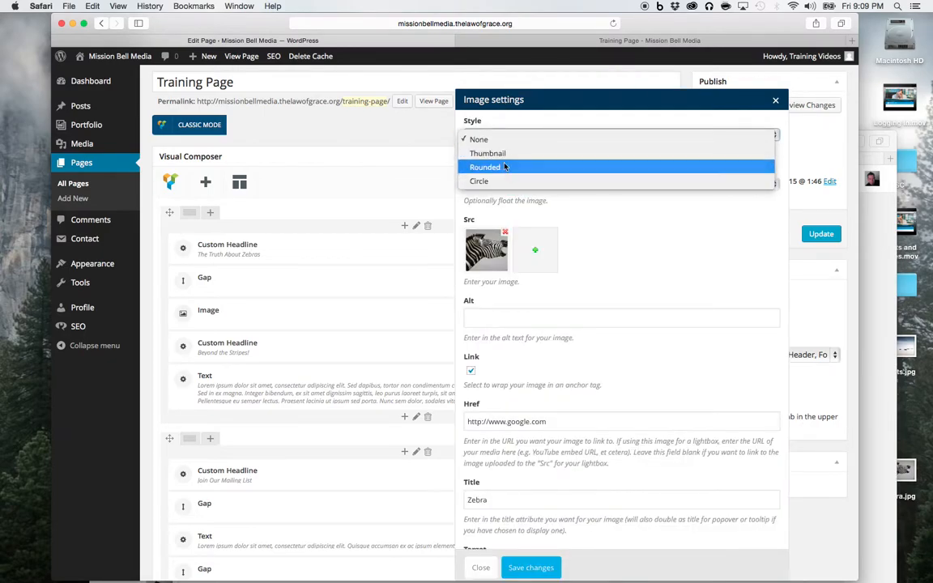
pyautogui.click(410, 283)
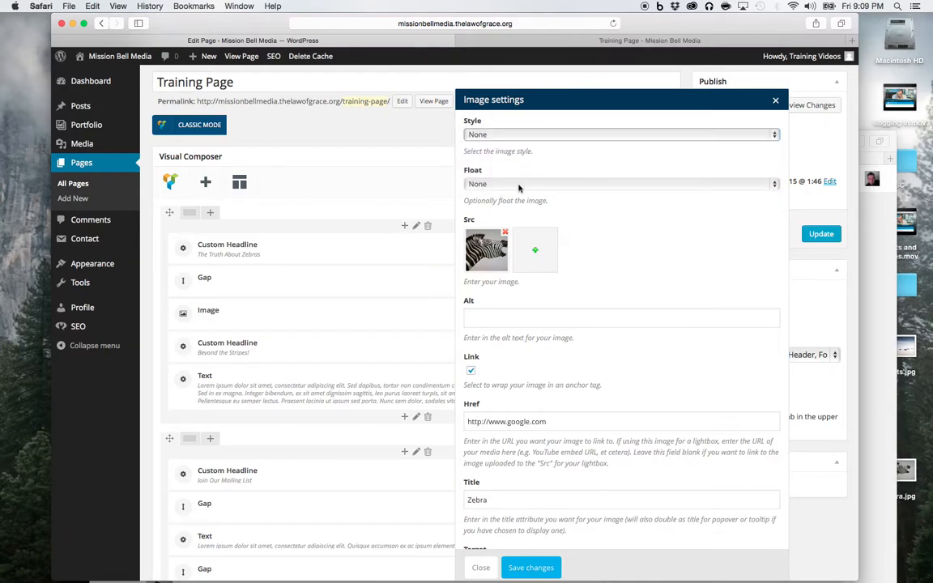
pyautogui.click(536, 252)
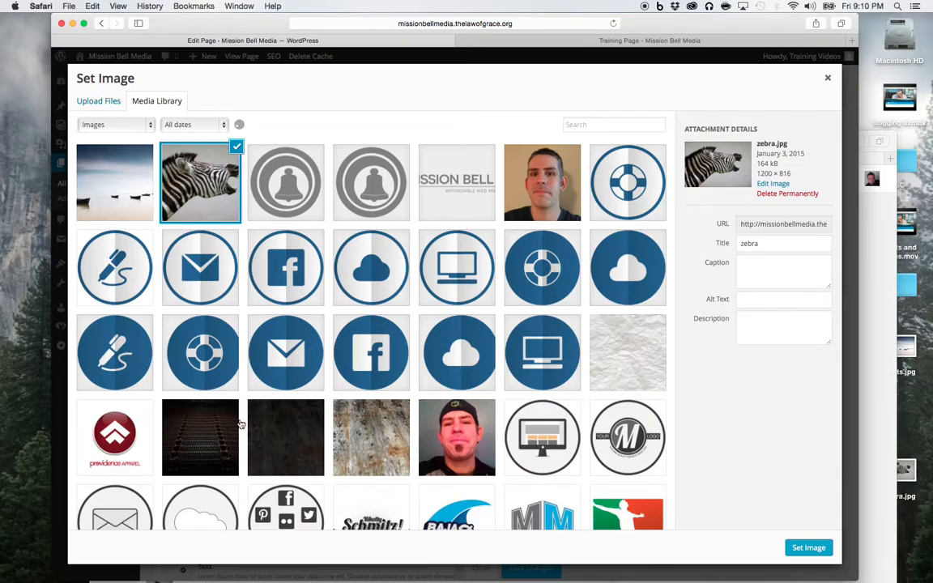
pyautogui.click(99, 107)
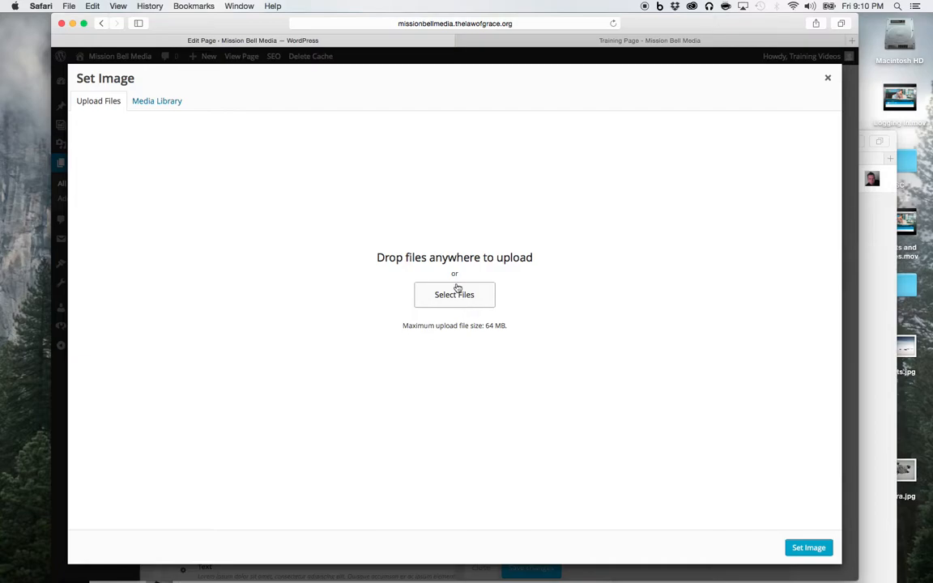
pyautogui.click(157, 101)
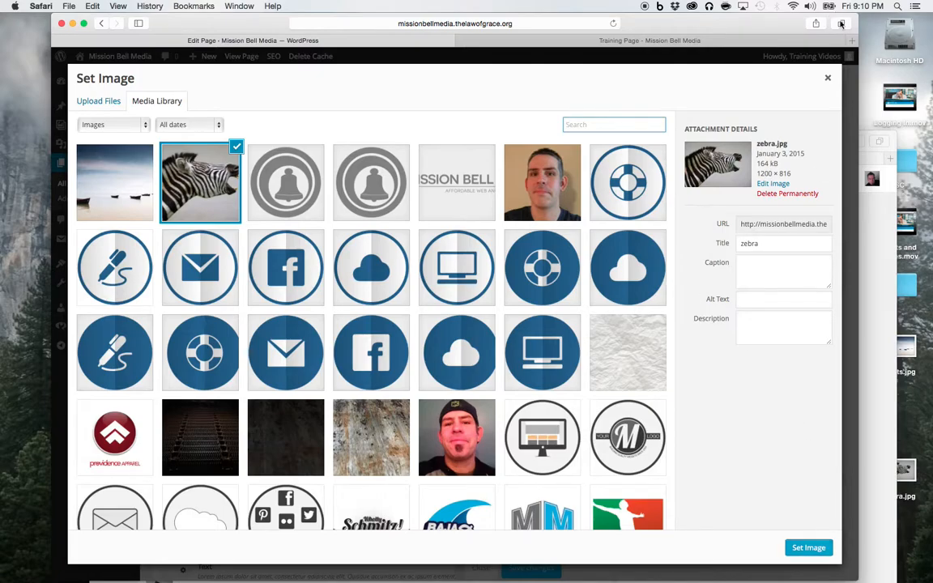
pyautogui.click(830, 81)
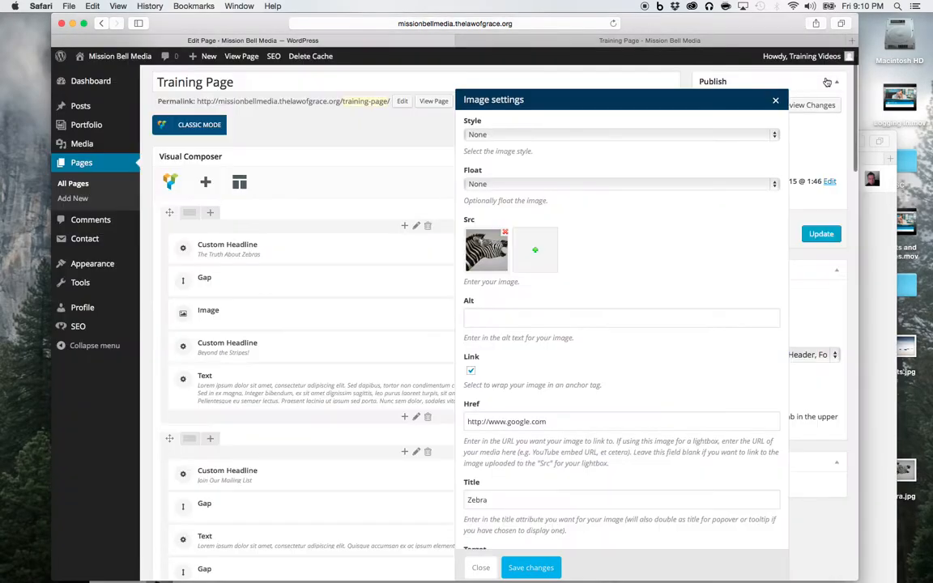
# Review the Image's Alt, Link, Href, Title, Target and Info settings and close them without saving.
pyautogui.scroll(-2, 542, 381)
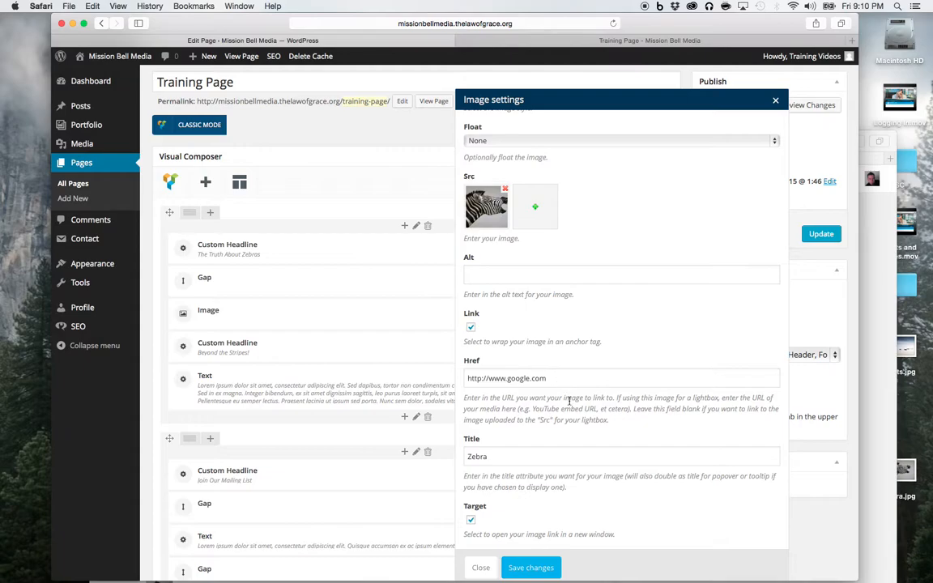
pyautogui.scroll(-3, 571, 398)
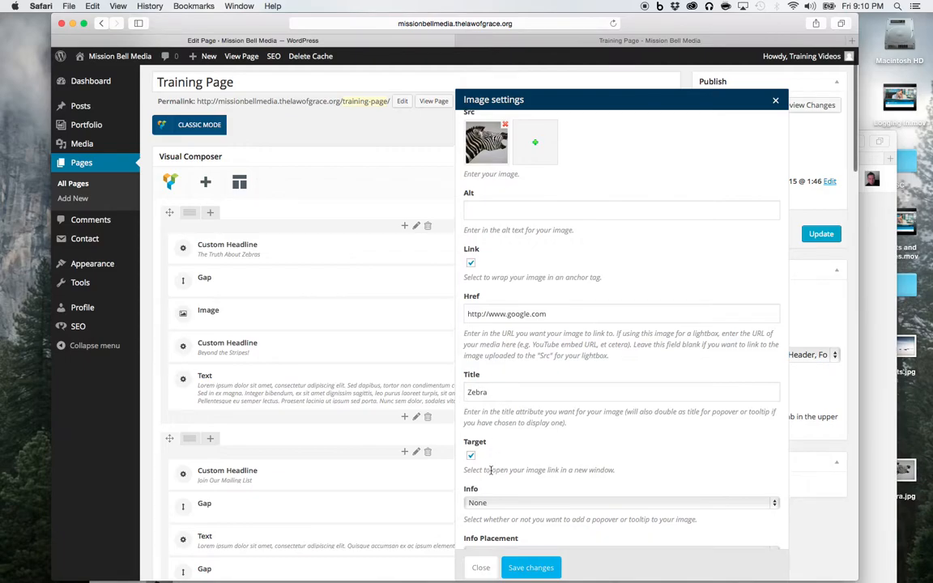
pyautogui.scroll(-1, 489, 468)
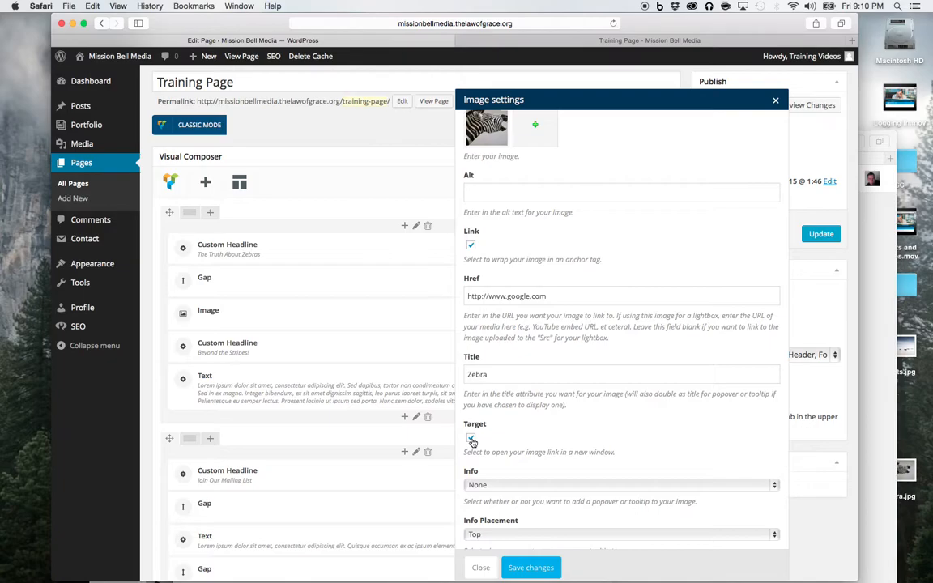
pyautogui.scroll(-3, 478, 486)
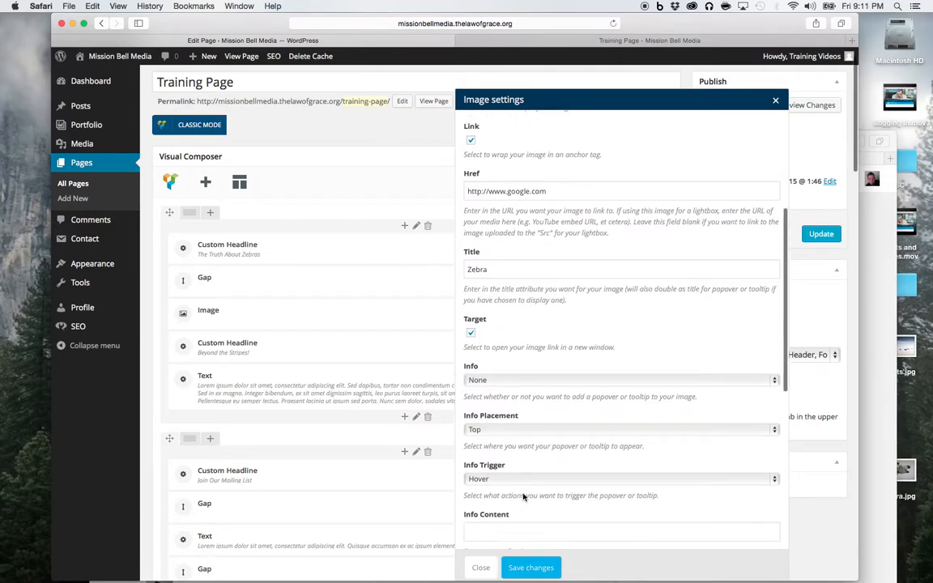
pyautogui.click(483, 573)
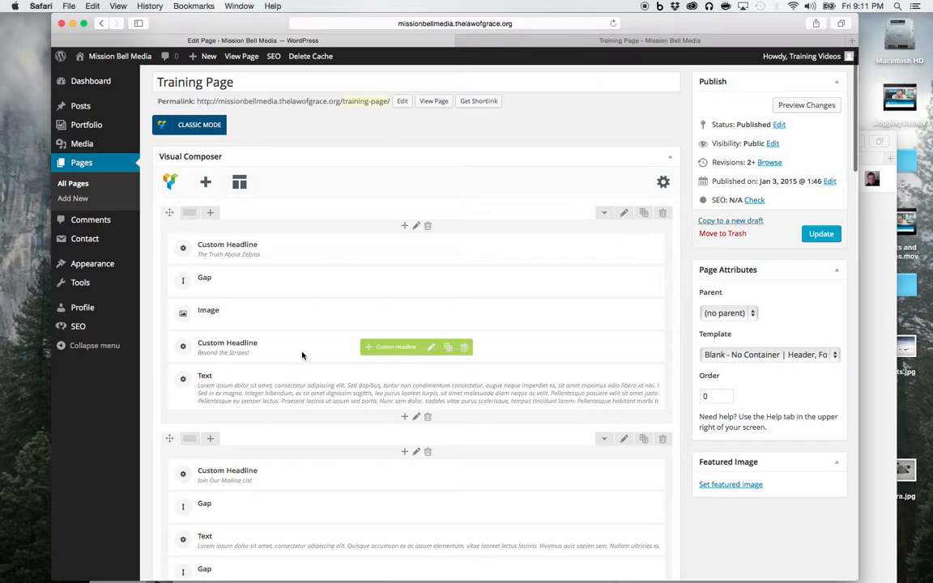
# Examine the "Beyond the Stripes!" Custom Headline settings, from Alignment and Heading Level to Accent, ID and Class, and close them unchanged.
pyautogui.click(431, 347)
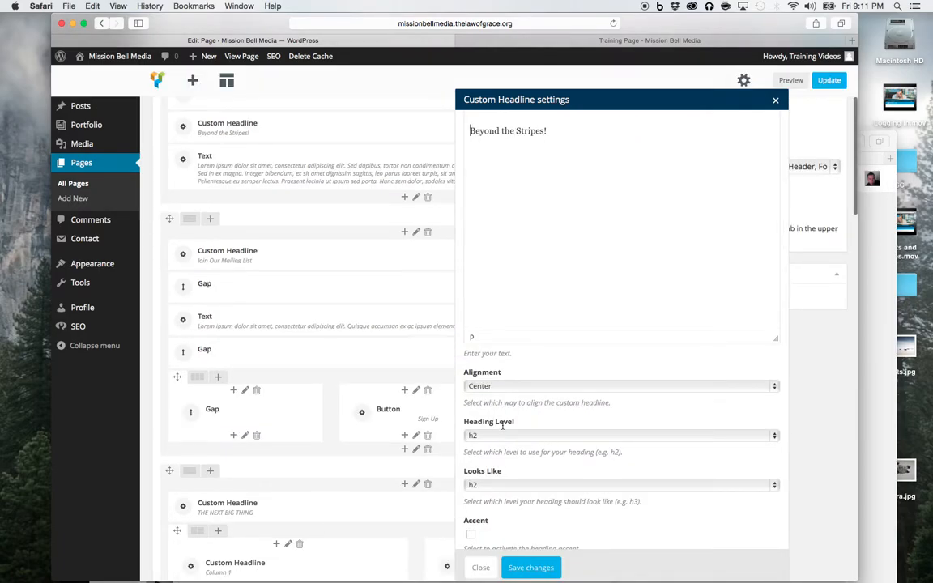
pyautogui.scroll(-2, 510, 510)
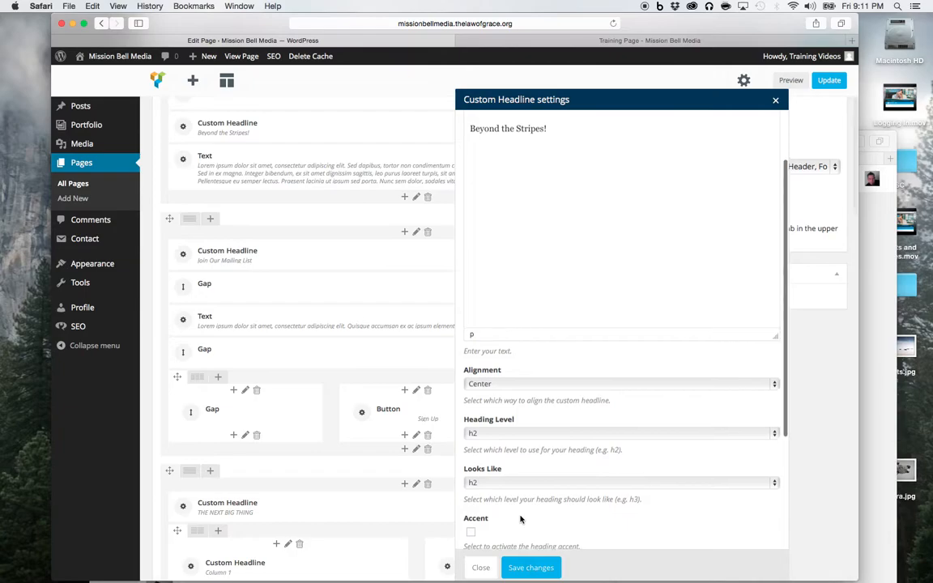
pyautogui.scroll(-1, 521, 519)
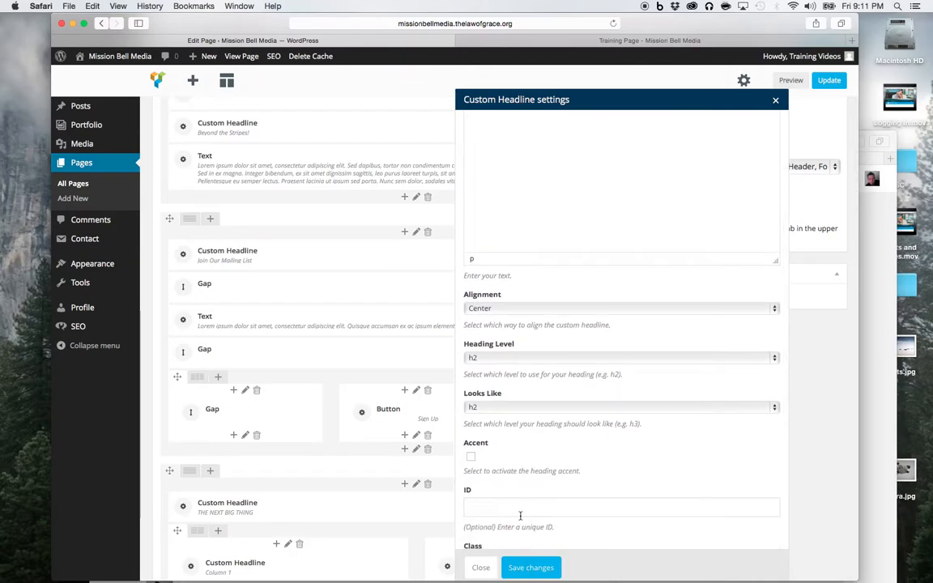
pyautogui.scroll(-2, 538, 486)
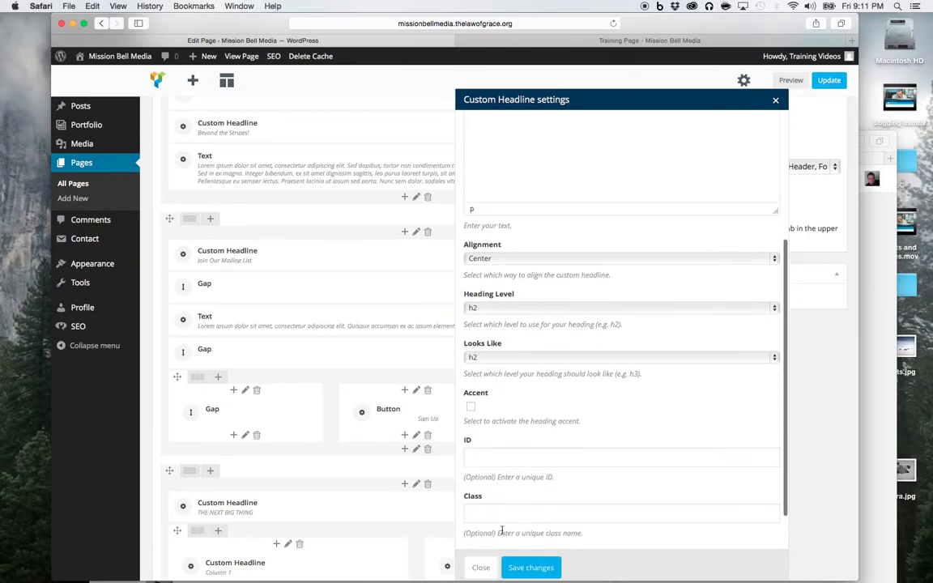
pyautogui.click(480, 568)
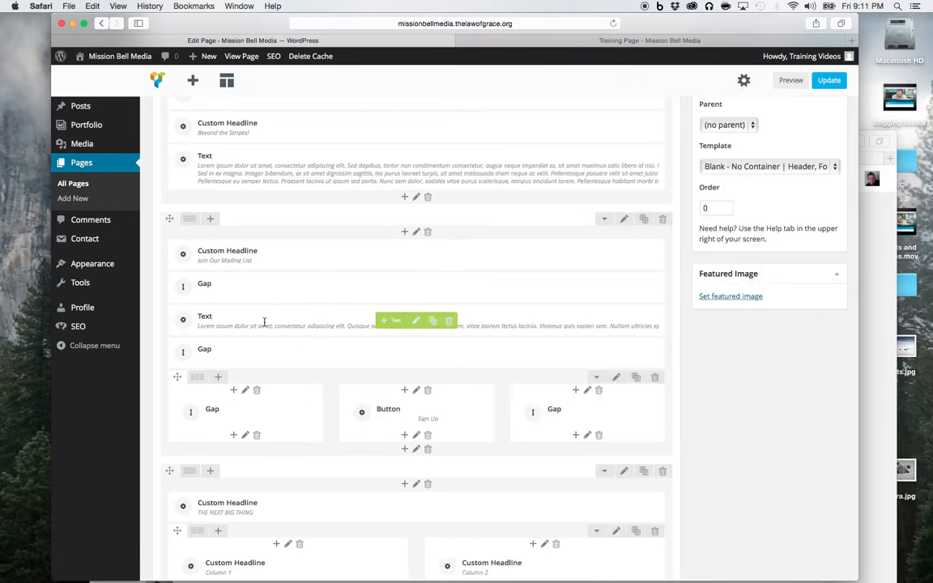
# Inspect the Text element's settings in the "Join Our Mailing List" row and close them without saving.
pyautogui.click(416, 321)
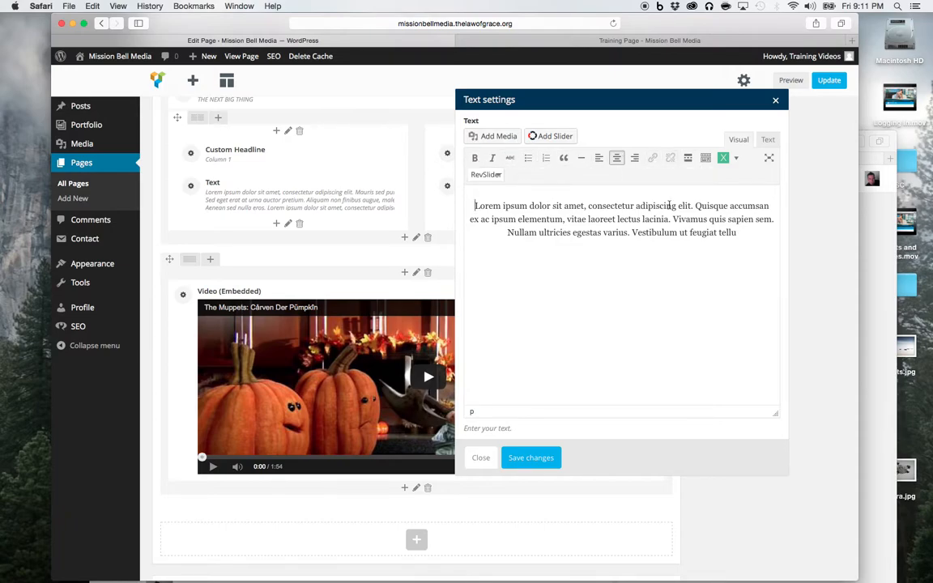
pyautogui.click(776, 101)
pyautogui.scroll(5, 678, 182)
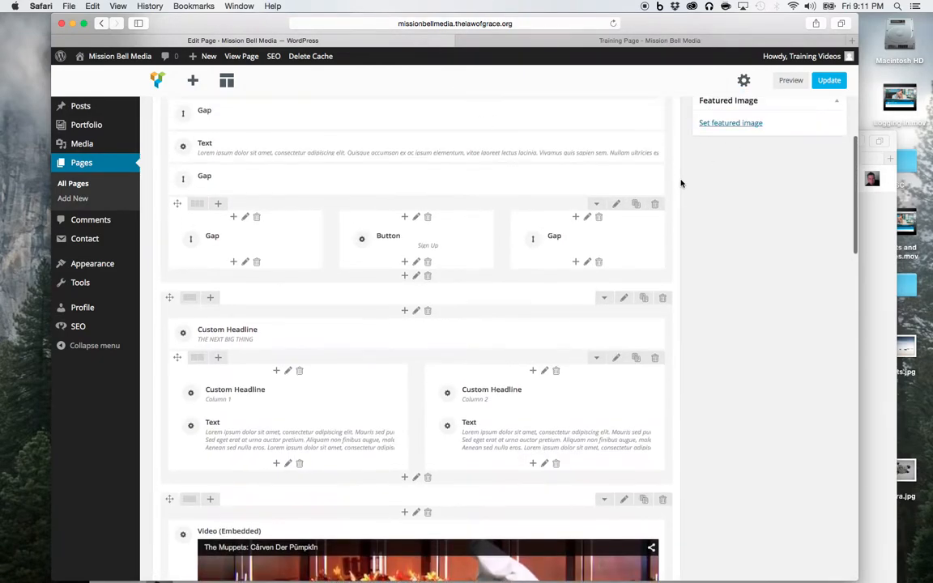
pyautogui.scroll(5, 680, 183)
# Review the published training page from the zebra headline and image through the "Beyond the Stripes!" text to the mailing list section.
pyautogui.click(616, 45)
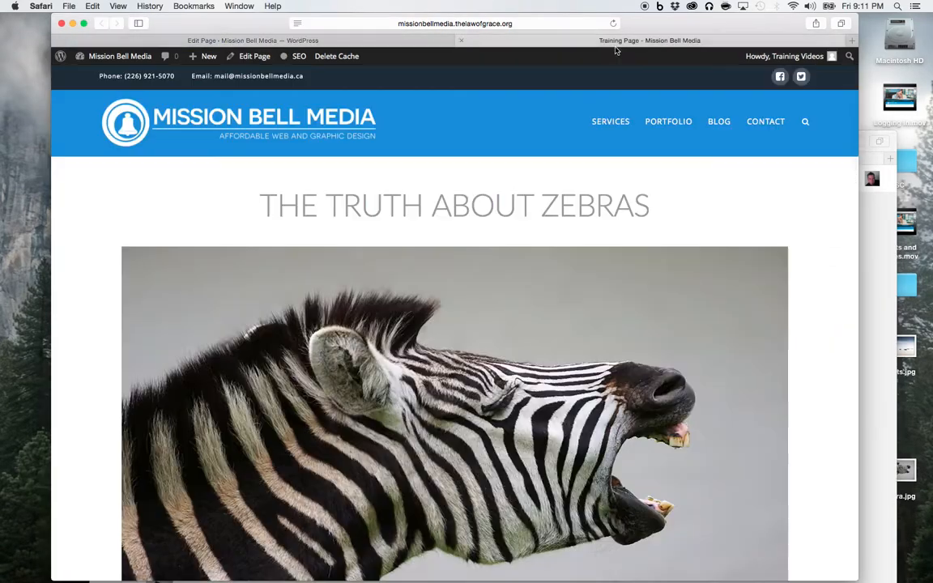
pyautogui.scroll(-3, 604, 245)
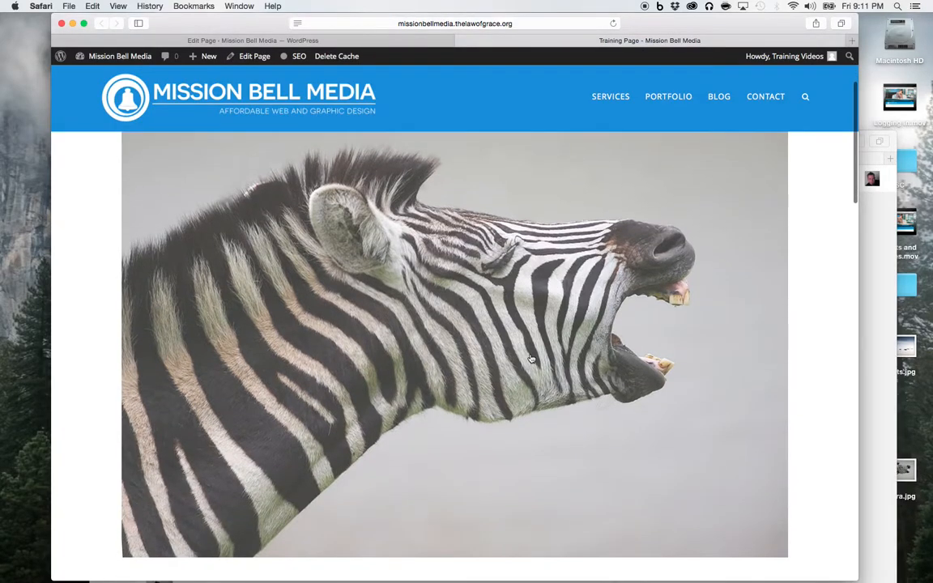
pyautogui.scroll(-5, 530, 356)
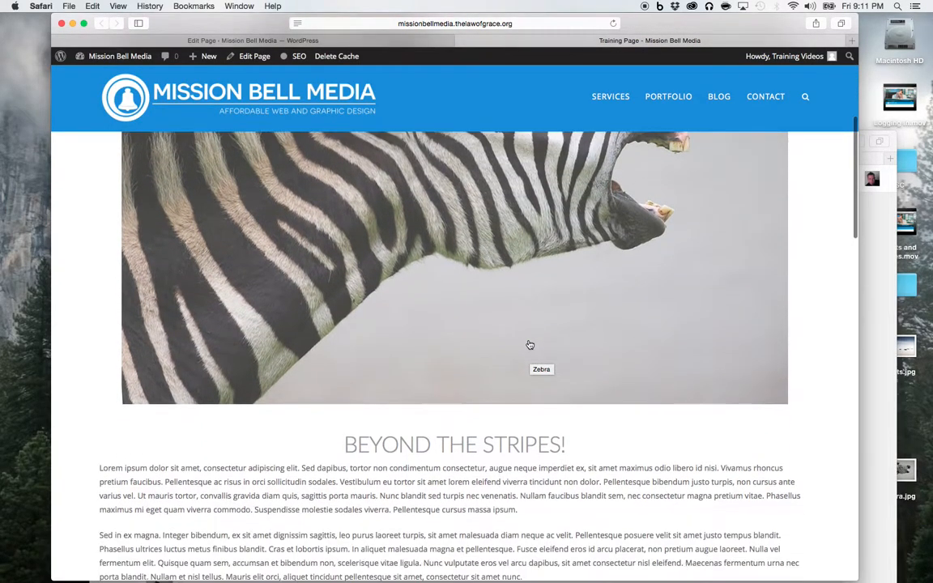
pyautogui.scroll(-2, 530, 345)
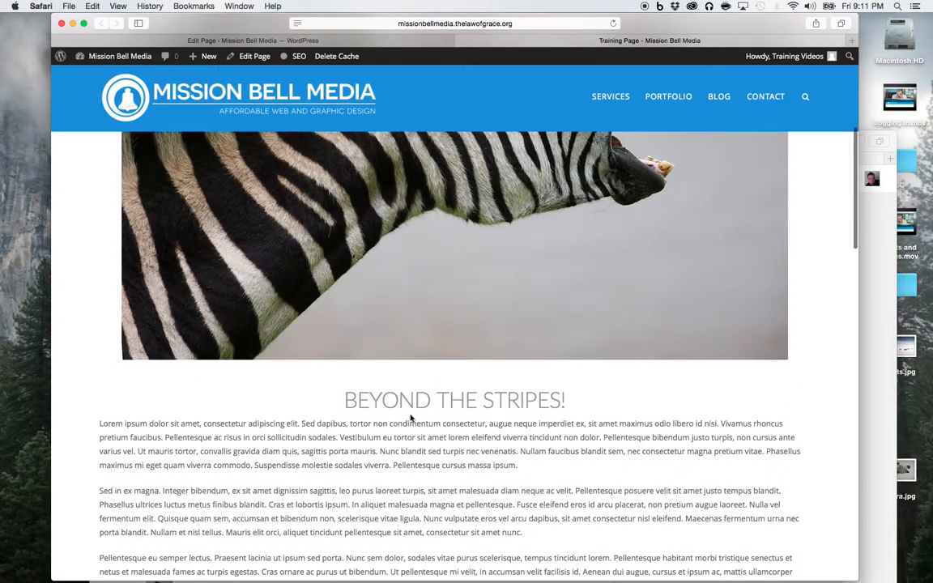
pyautogui.scroll(-3, 457, 410)
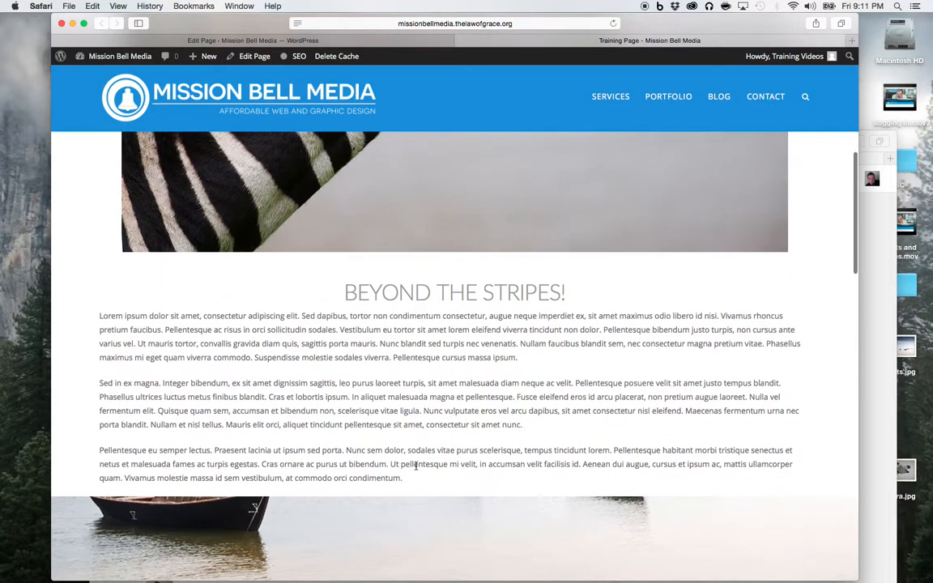
pyautogui.scroll(-5, 540, 411)
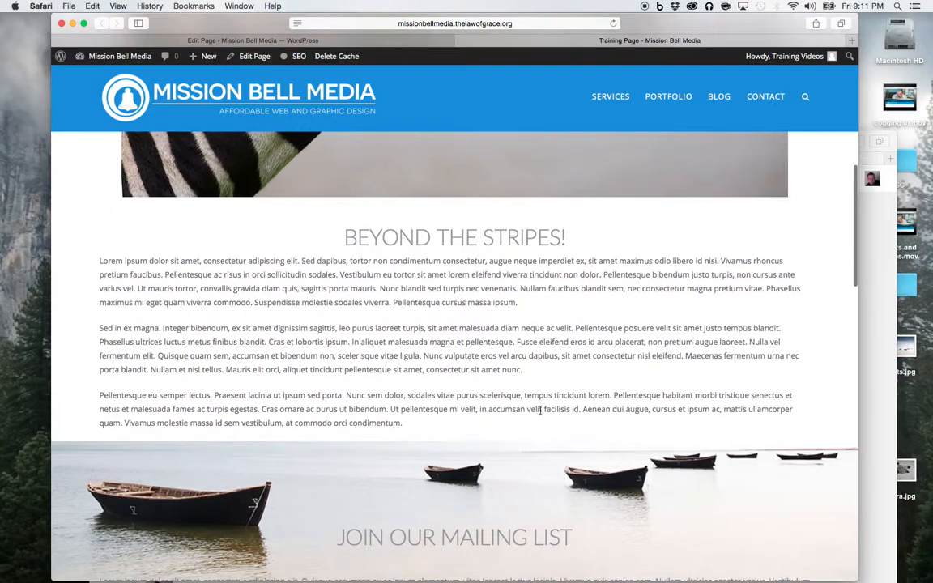
pyautogui.scroll(-3, 540, 413)
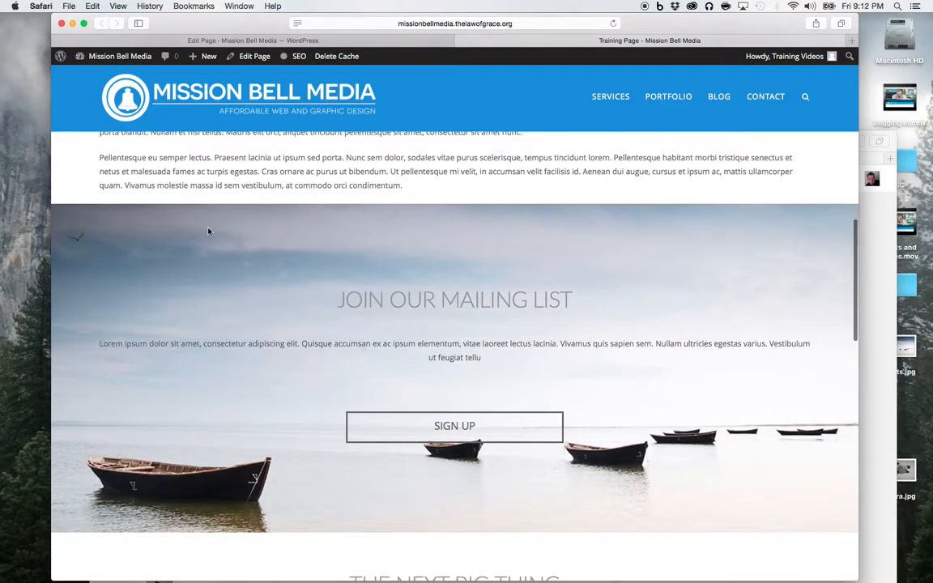
# Examine how the boats background image moves behind the "Join Our Mailing List" section as the published page scrolls.
pyautogui.scroll(3, 416, 295)
pyautogui.scroll(-2, 416, 296)
pyautogui.scroll(-2, 416, 298)
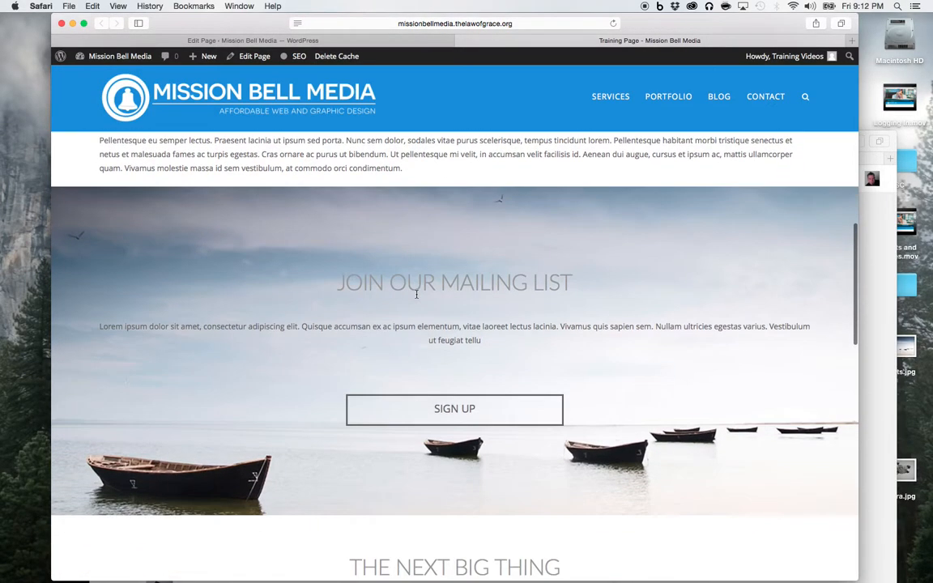
pyautogui.scroll(2, 416, 298)
pyautogui.scroll(1, 417, 298)
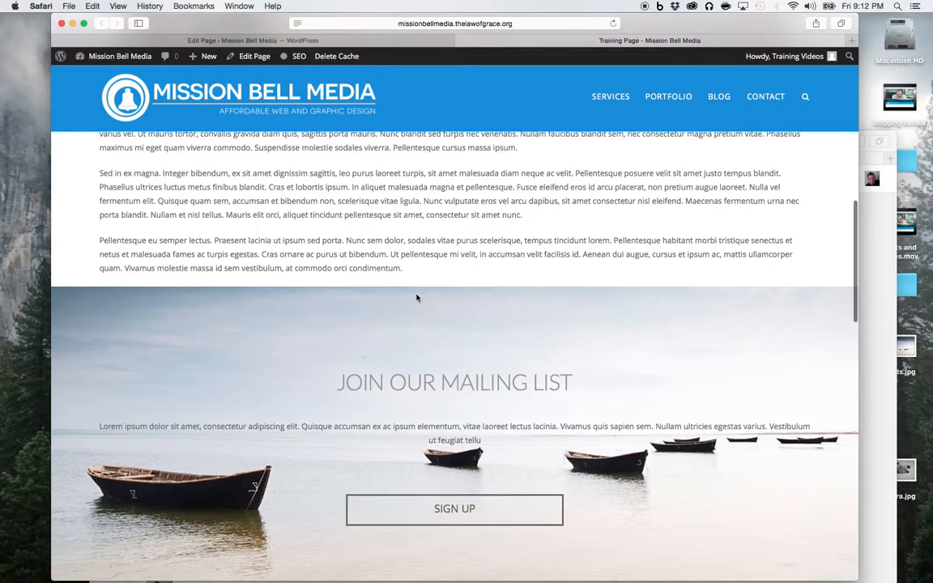
pyautogui.scroll(-2, 417, 298)
pyautogui.scroll(-2, 416, 298)
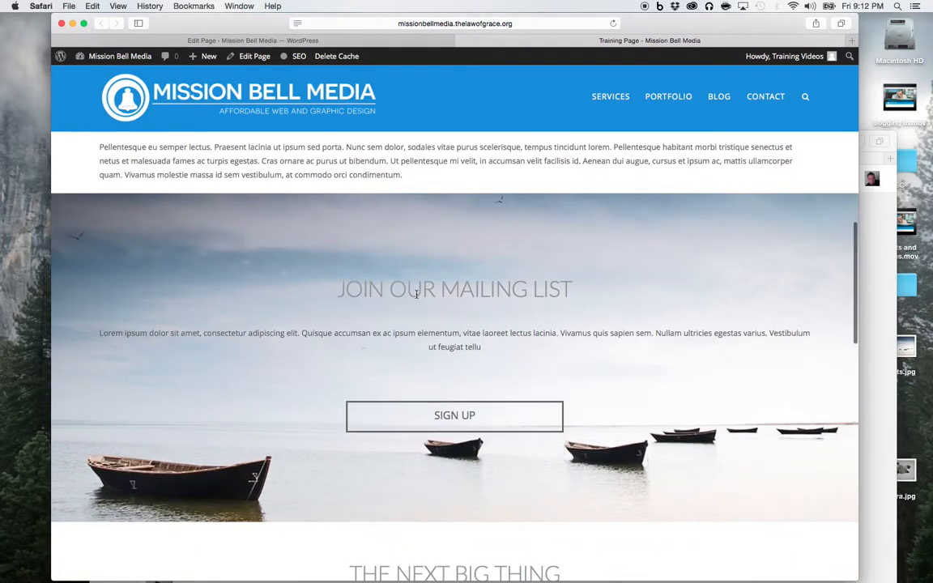
pyautogui.scroll(1, 417, 298)
pyautogui.scroll(2, 416, 298)
pyautogui.scroll(-1, 416, 298)
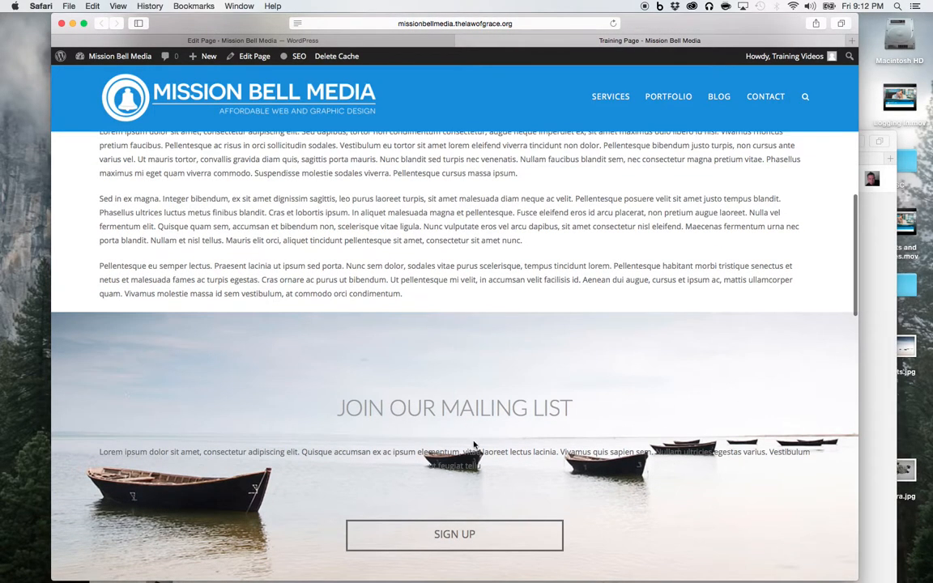
pyautogui.scroll(1, 473, 432)
pyautogui.scroll(-1, 473, 432)
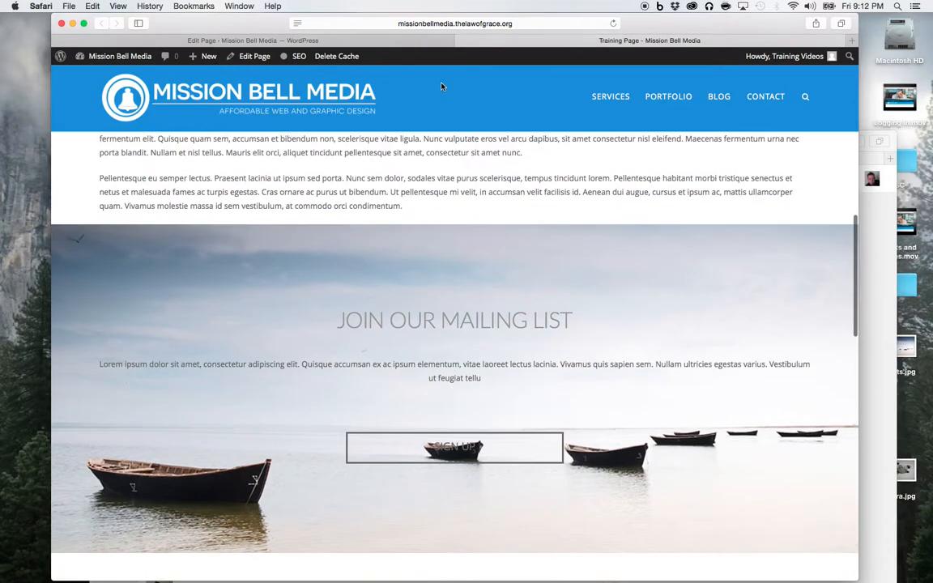
# Open the Content Band settings of the "Join Our Mailing List" row and compare its padding with the published section.
pyautogui.click(386, 40)
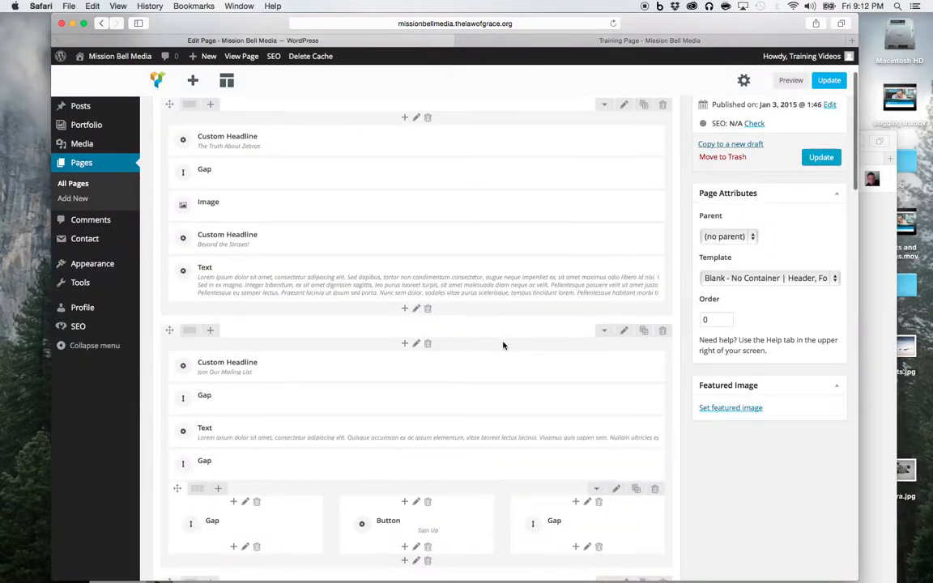
pyautogui.scroll(-2, 502, 344)
pyautogui.scroll(-2, 502, 345)
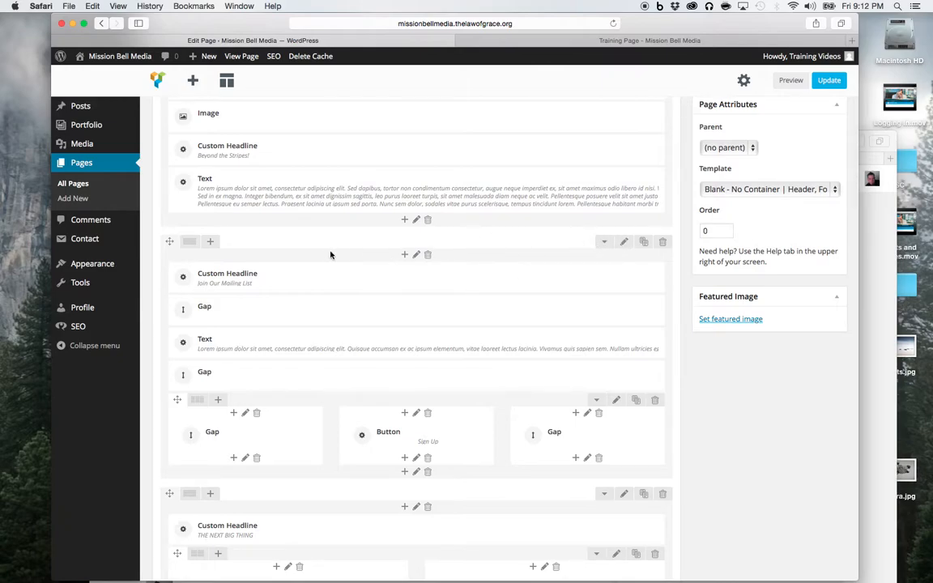
pyautogui.click(621, 245)
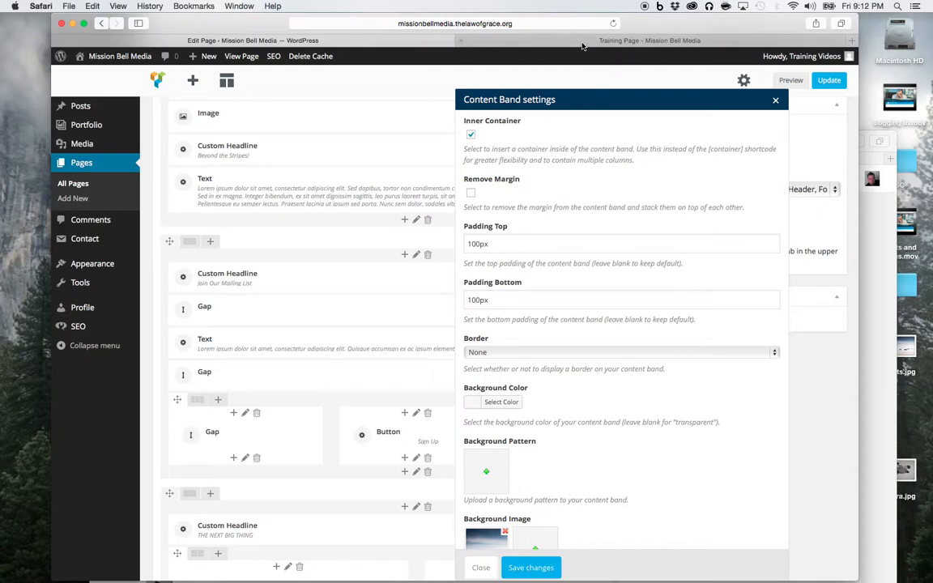
pyautogui.click(531, 43)
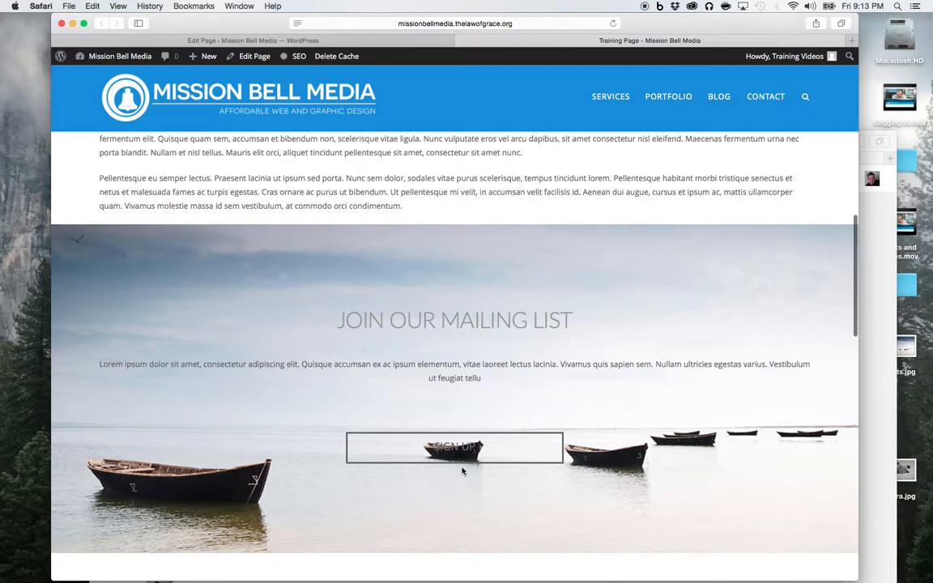
pyautogui.click(399, 42)
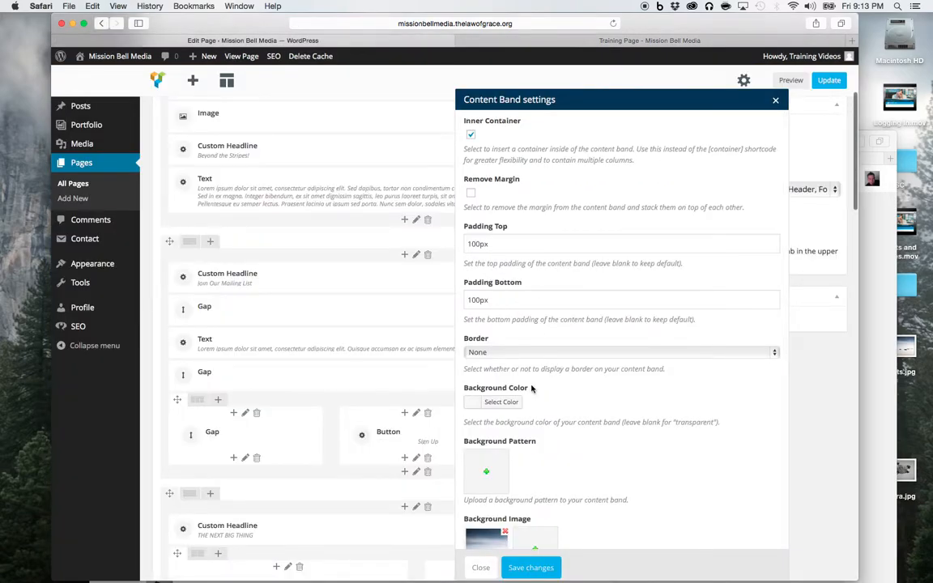
# Examine the row's settings from Background Image and Parallax to Background Video, Class and Style, and close them without saving.
pyautogui.scroll(-3, 551, 450)
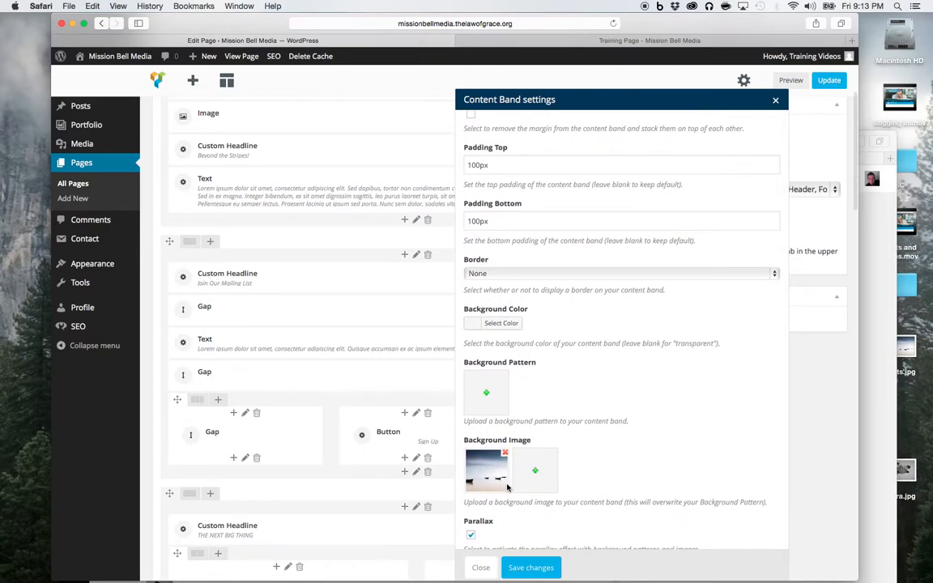
pyautogui.scroll(-2, 478, 473)
pyautogui.click(471, 477)
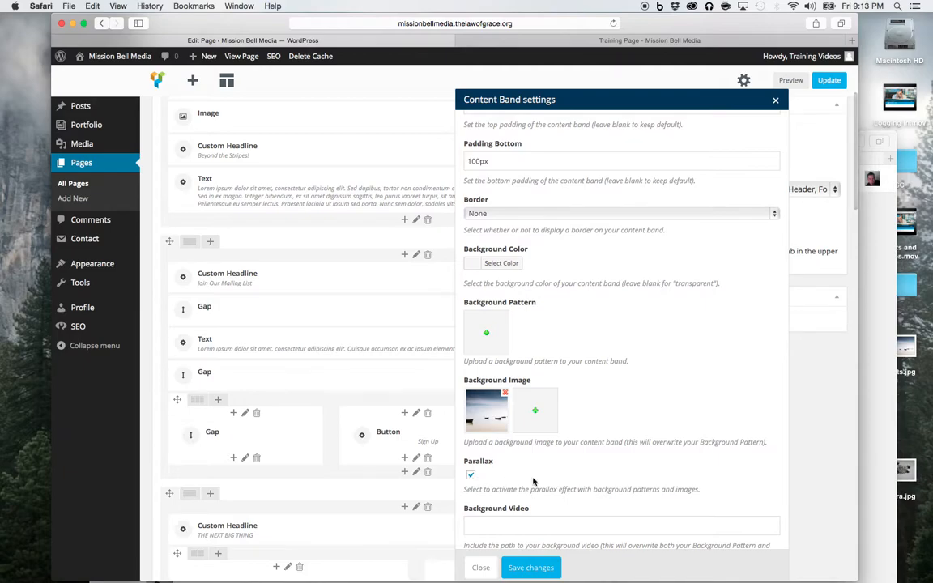
pyautogui.scroll(-1, 537, 480)
pyautogui.scroll(-4, 537, 478)
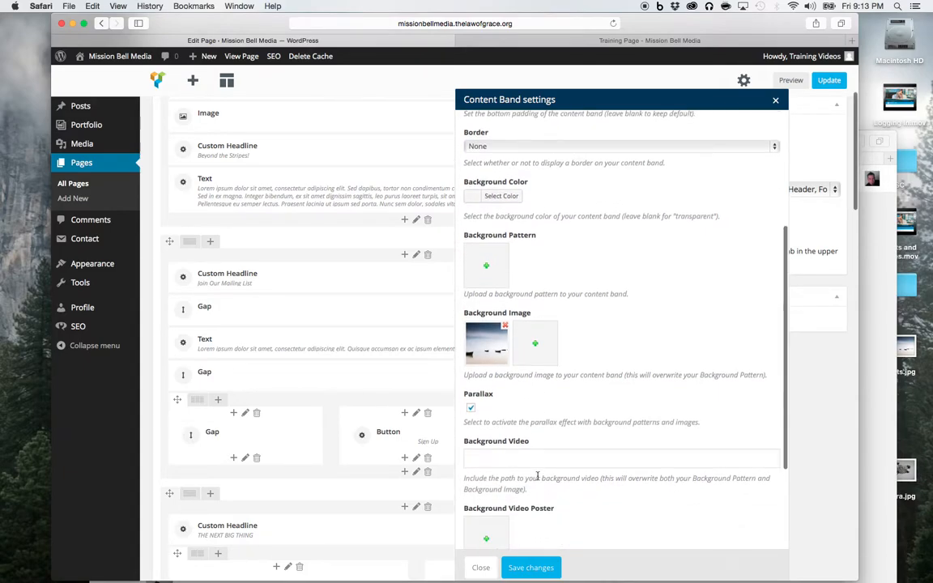
pyautogui.scroll(-5, 537, 521)
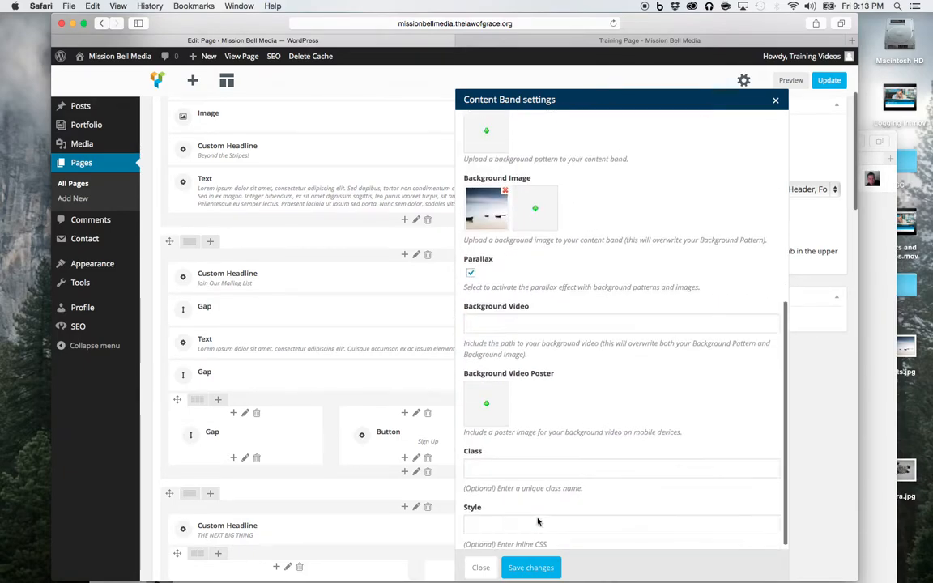
pyautogui.click(480, 567)
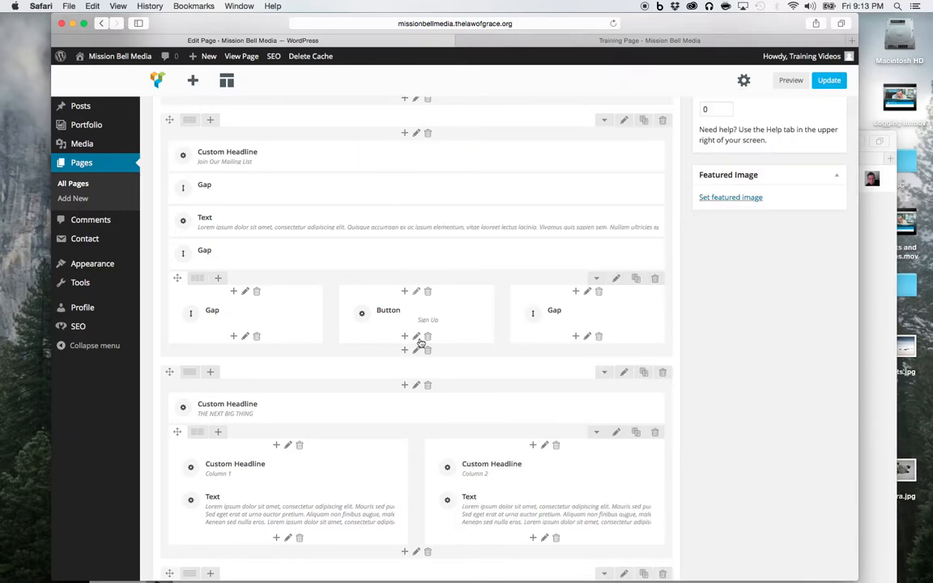
# Compare the "Join Our Mailing List" row's headline, gap and text elements in the editor with the published section.
pyautogui.scroll(-2, 421, 356)
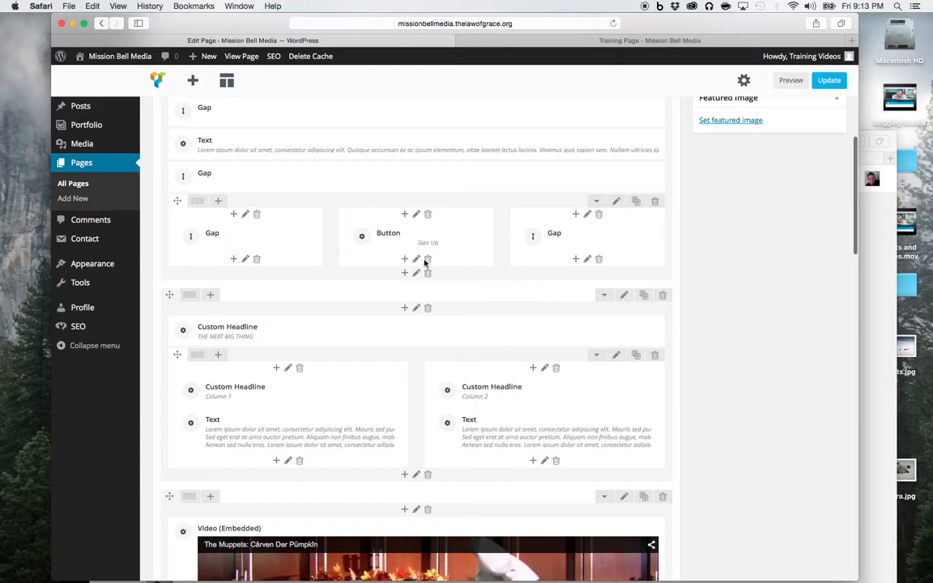
pyautogui.scroll(2, 400, 256)
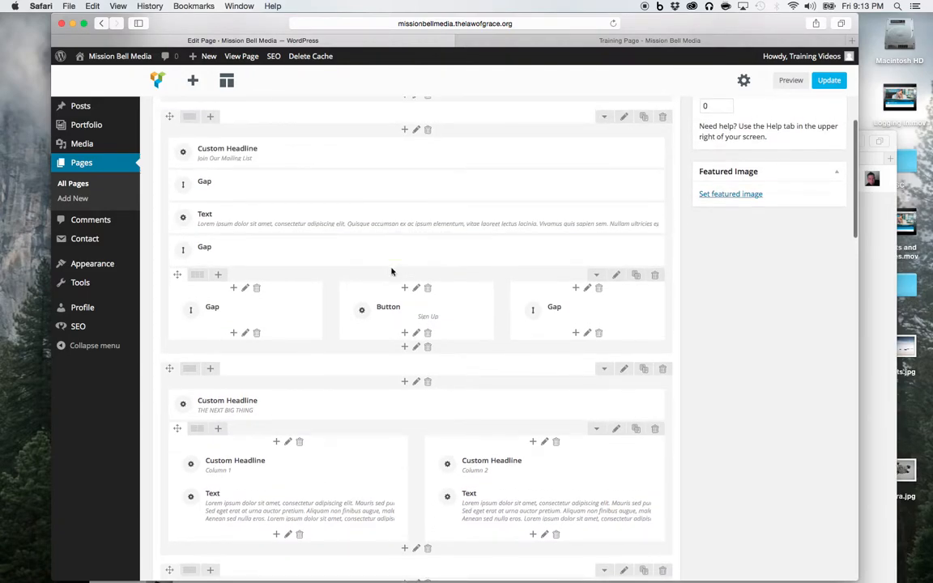
pyautogui.scroll(-2, 391, 269)
pyautogui.scroll(-1, 391, 271)
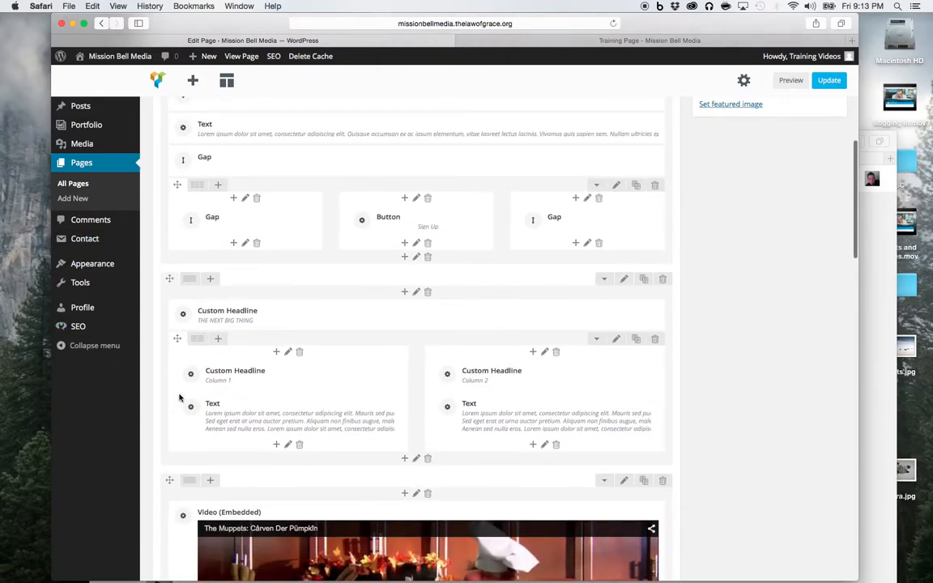
pyautogui.scroll(5, 241, 337)
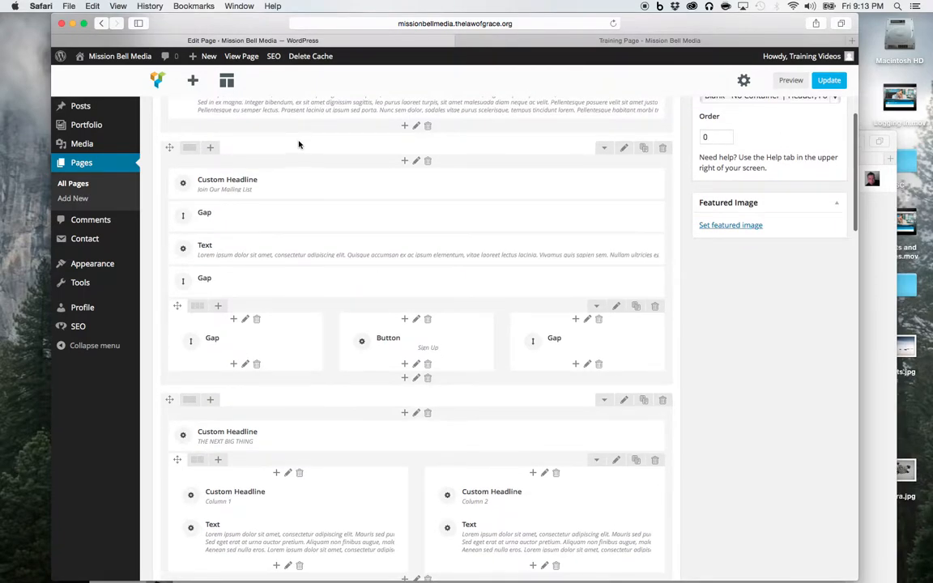
pyautogui.moveTo(299, 179)
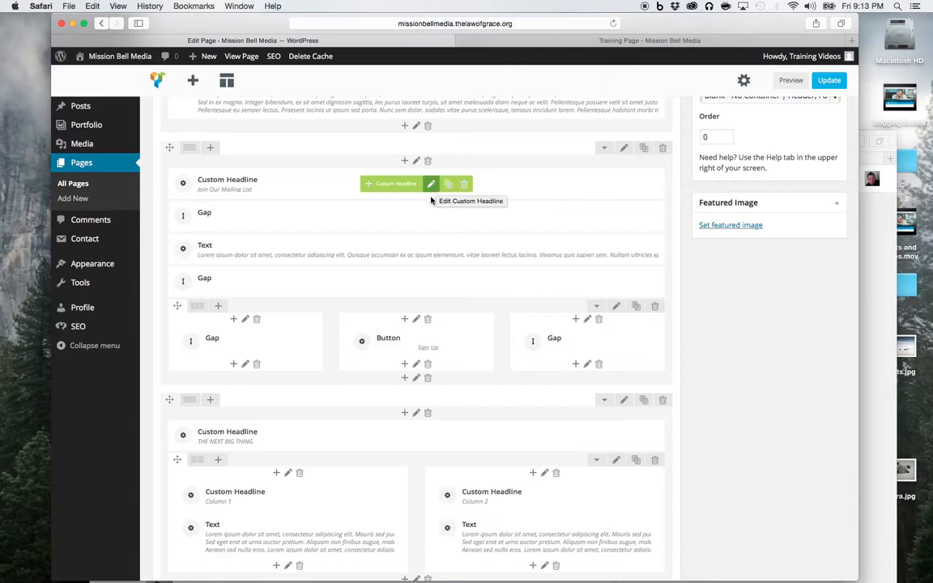
pyautogui.moveTo(432, 251)
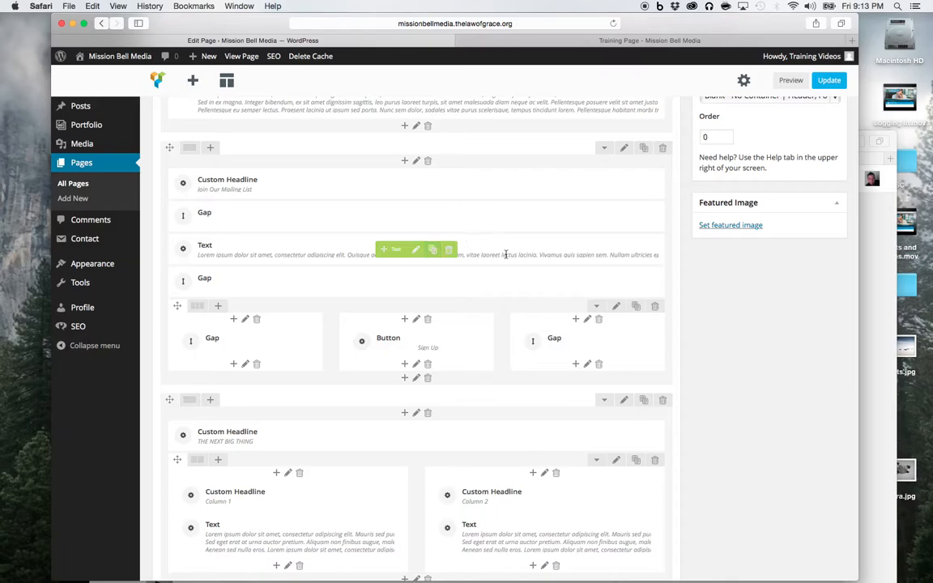
pyautogui.click(601, 41)
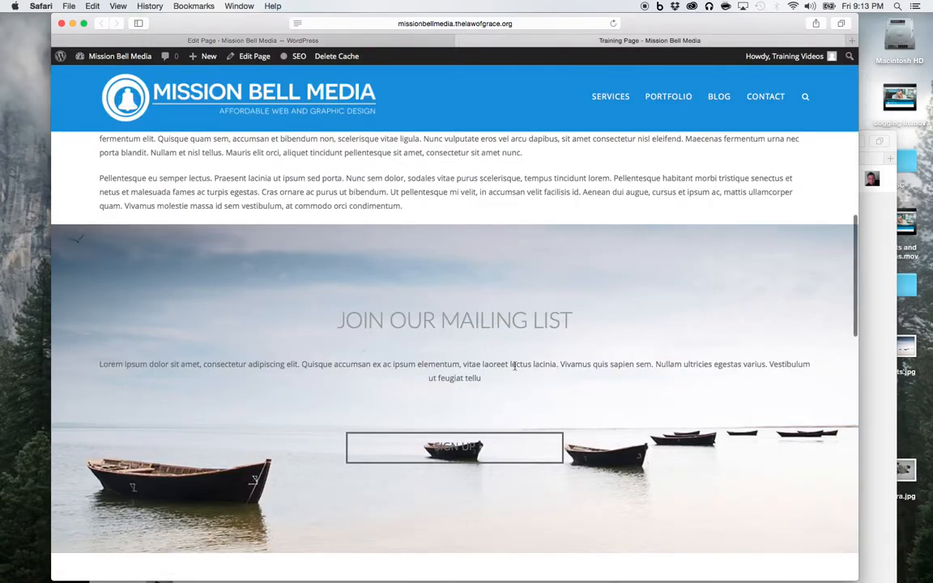
pyautogui.click(436, 42)
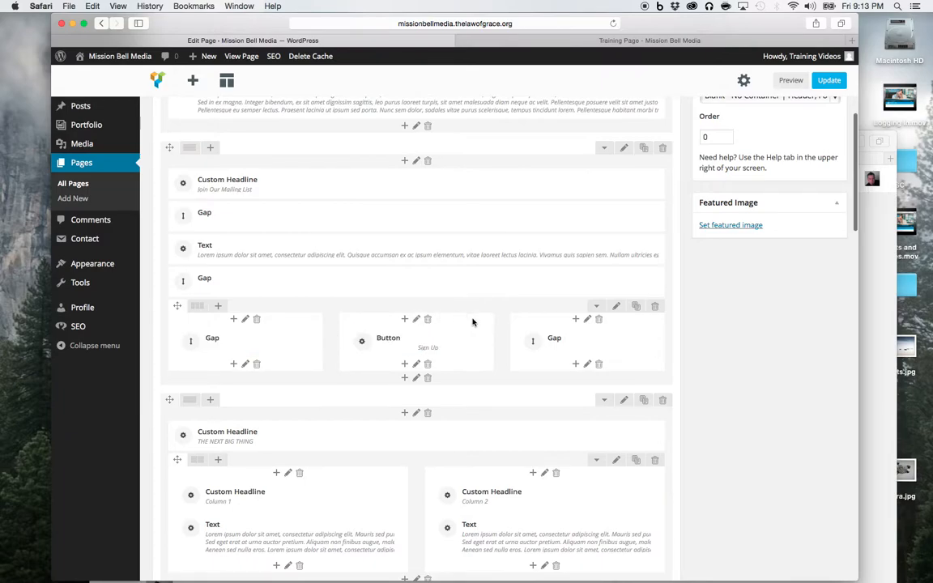
# Compare the three-column inner row holding the gaps and the "Sign Up" button with its appearance on the published page.
pyautogui.moveTo(452, 358)
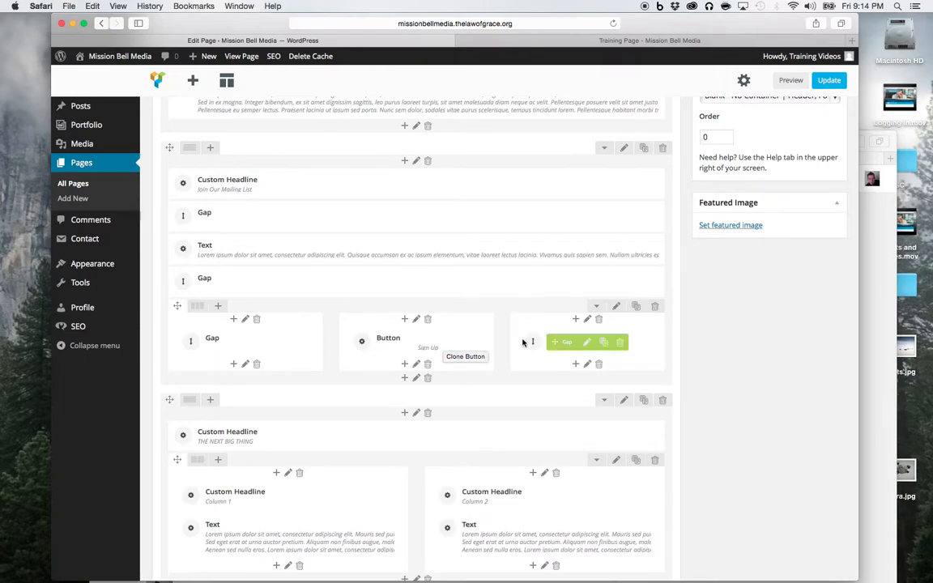
pyautogui.click(546, 41)
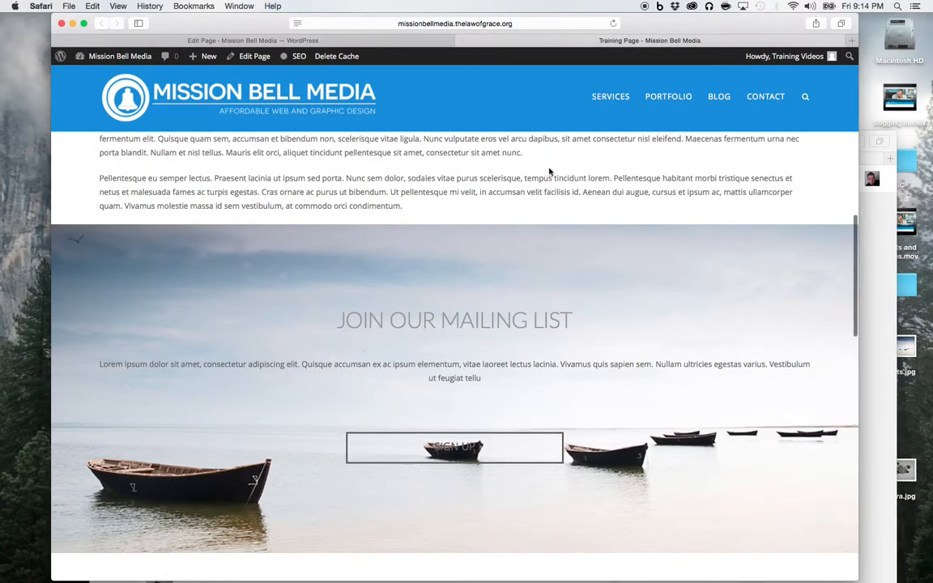
pyautogui.click(439, 39)
pyautogui.scroll(-2, 455, 389)
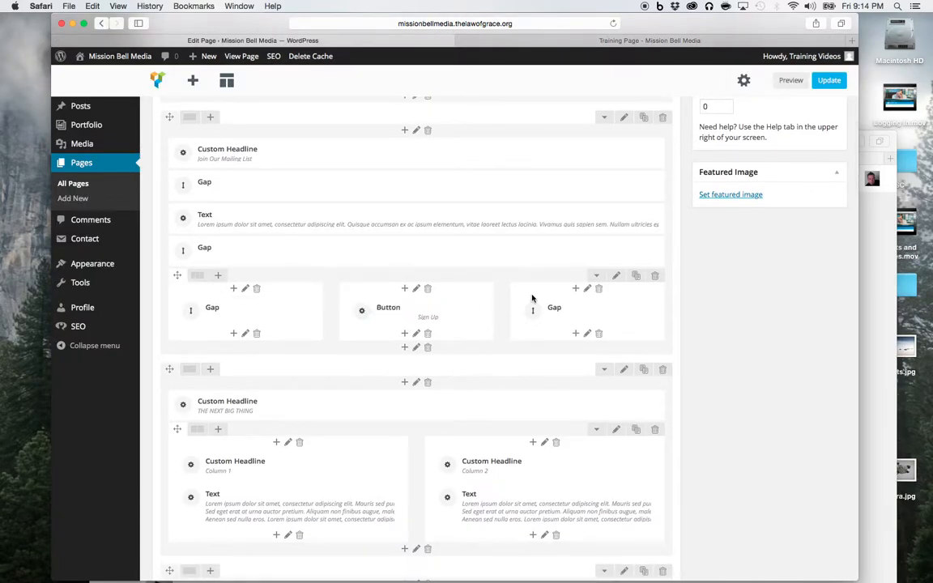
pyautogui.moveTo(194, 281)
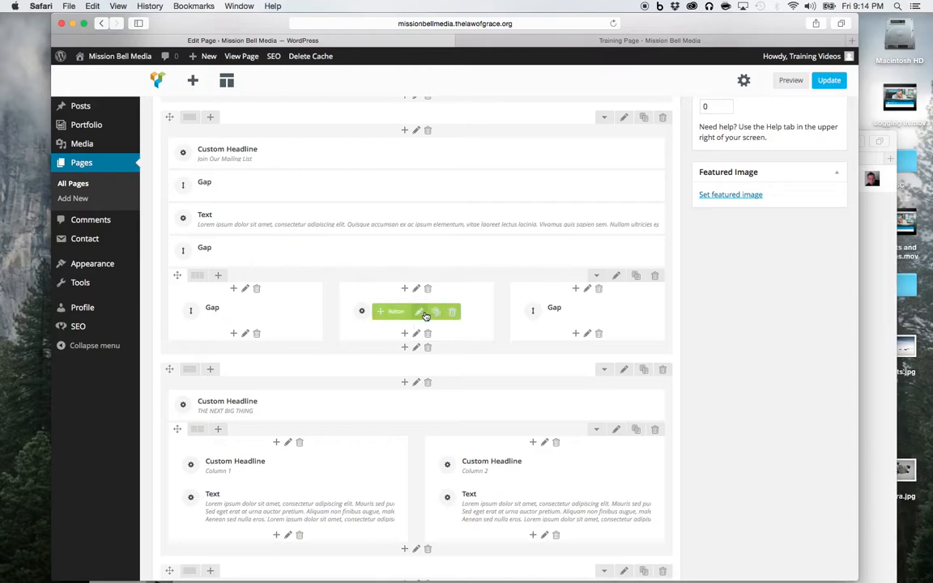
# Open the "Sign Up" button's settings, review its text and keep the Shape as Square.
pyautogui.click(418, 311)
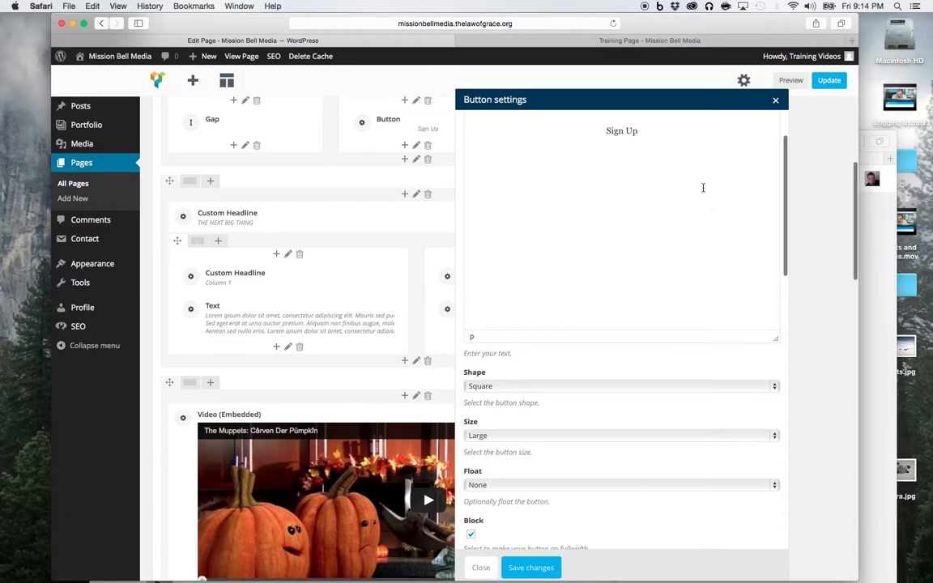
pyautogui.scroll(1, 621, 251)
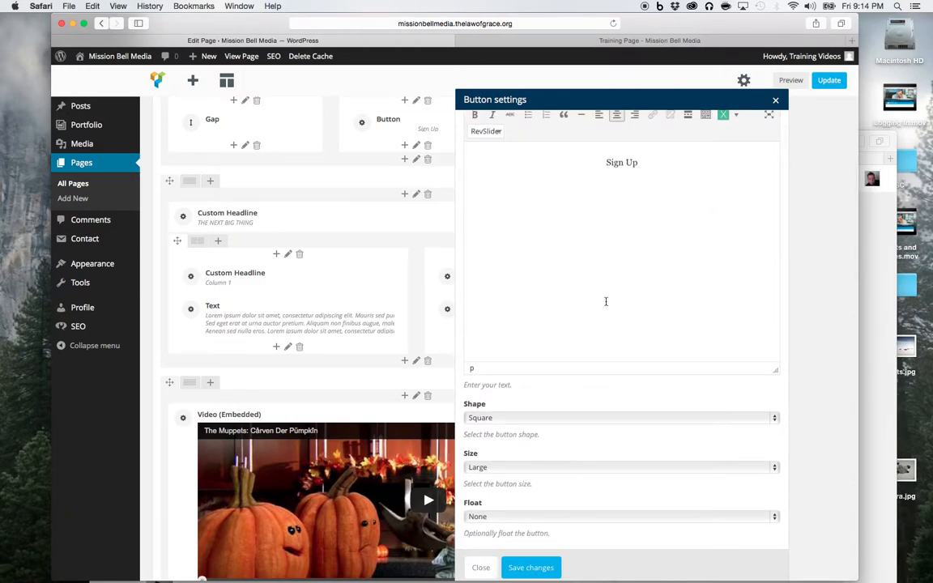
pyautogui.scroll(1, 609, 288)
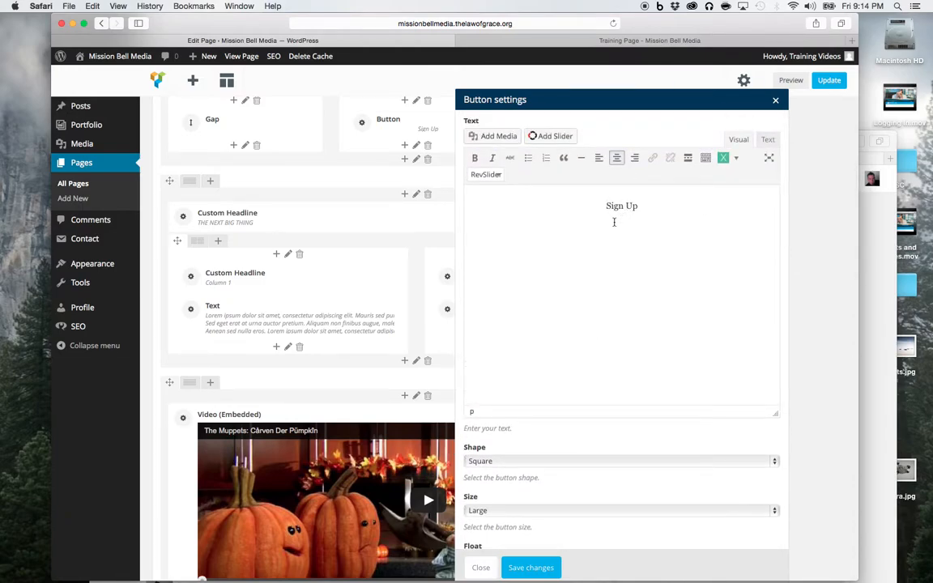
pyautogui.scroll(-5, 620, 313)
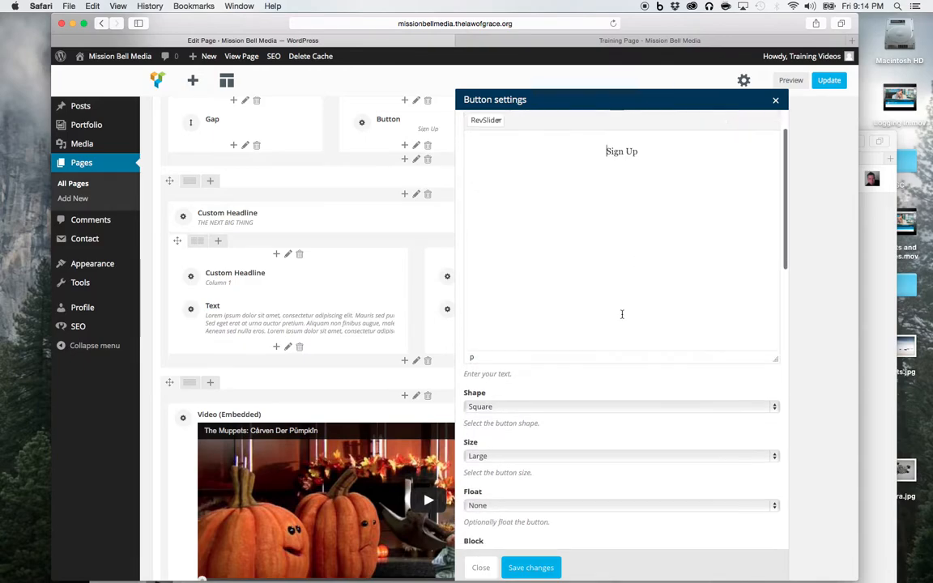
pyautogui.click(496, 340)
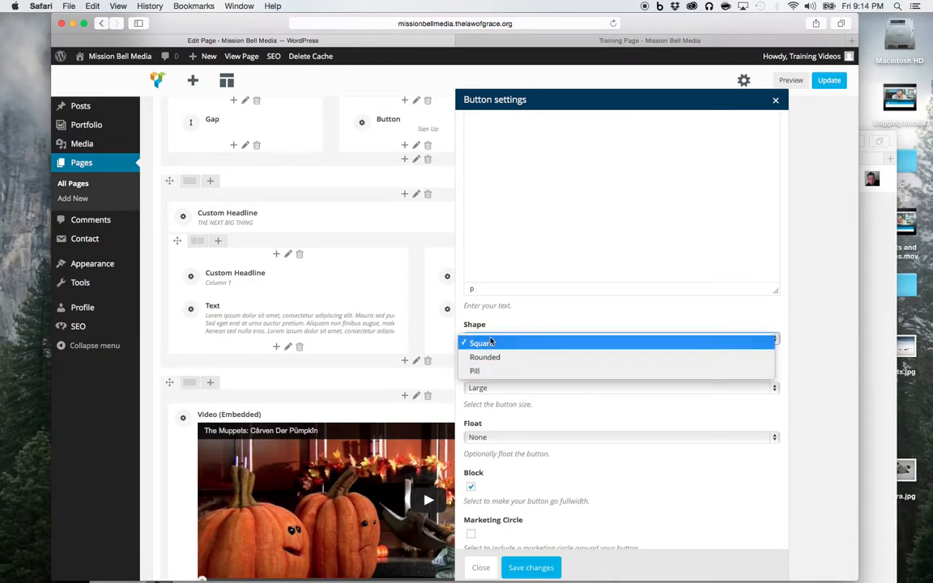
pyautogui.click(490, 344)
pyautogui.scroll(-2, 518, 389)
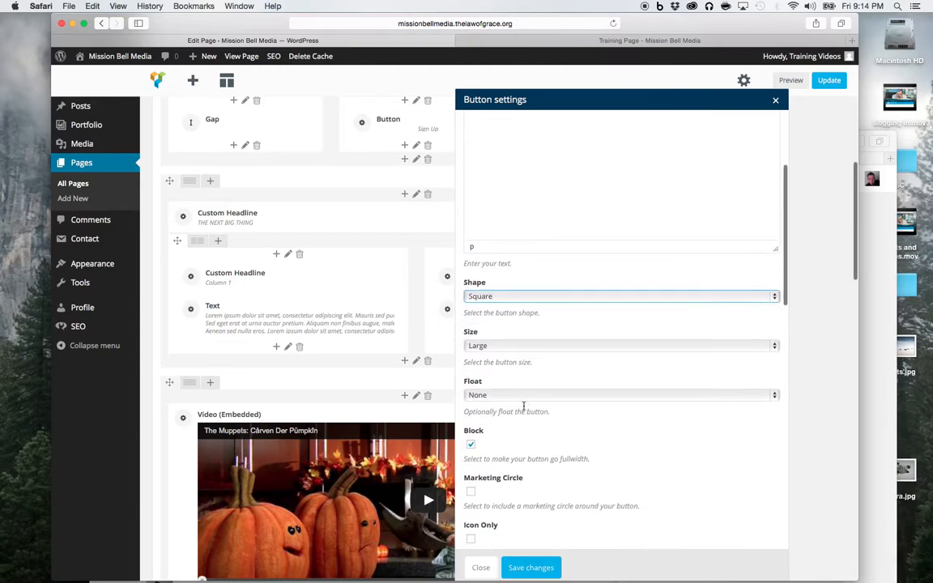
# Set the "Sign Up" button's Size to Extra Large, review its Block, Href, Target and Info options, and save the changes.
pyautogui.click(511, 346)
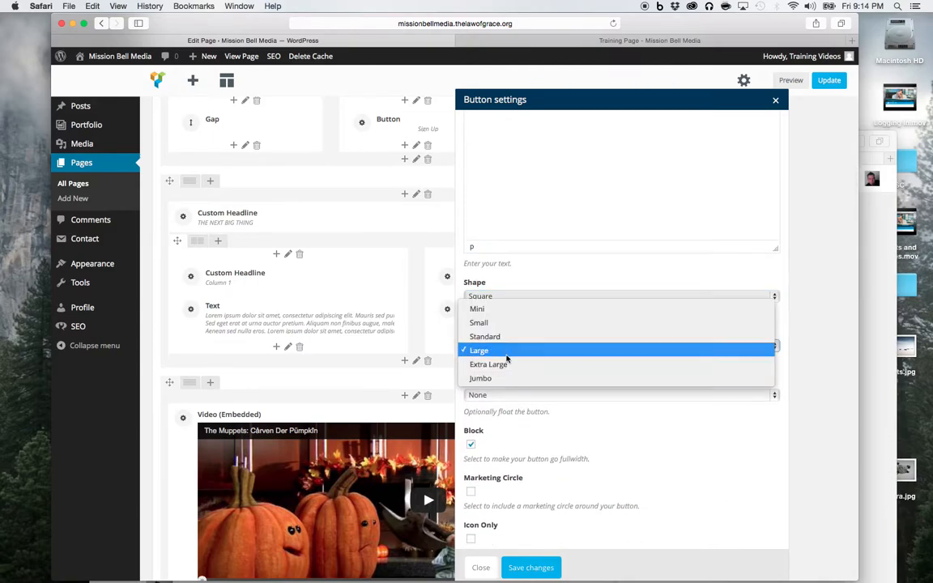
pyautogui.click(501, 366)
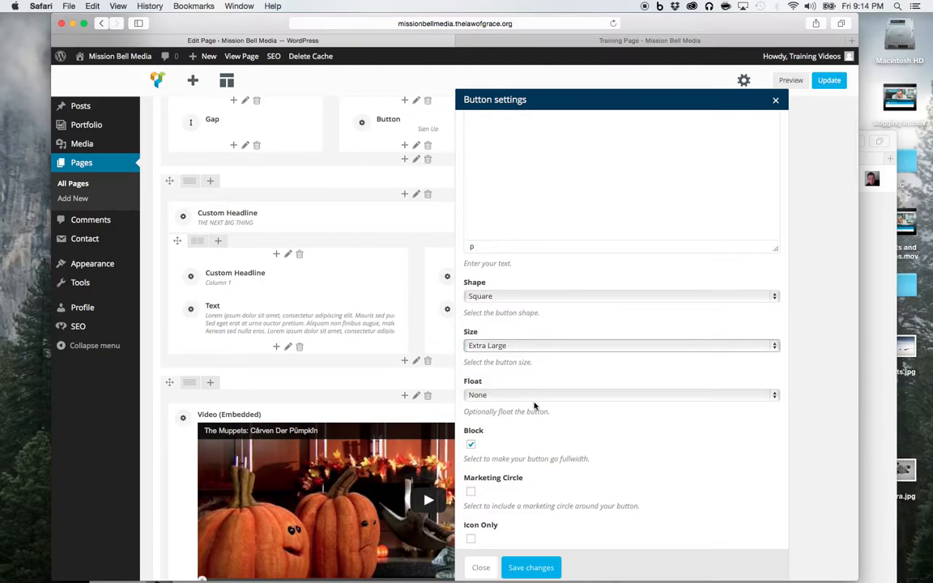
pyautogui.scroll(-2, 535, 407)
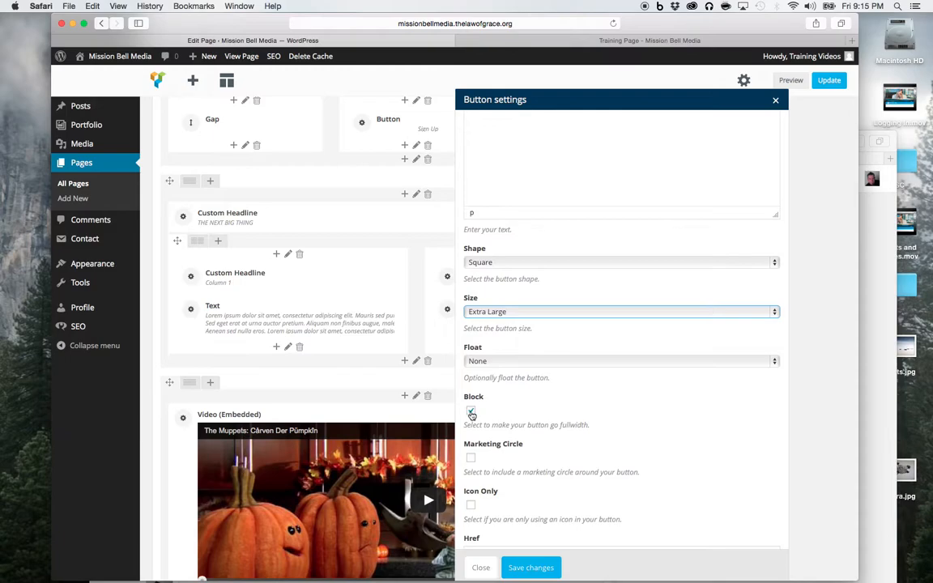
pyautogui.scroll(-4, 516, 490)
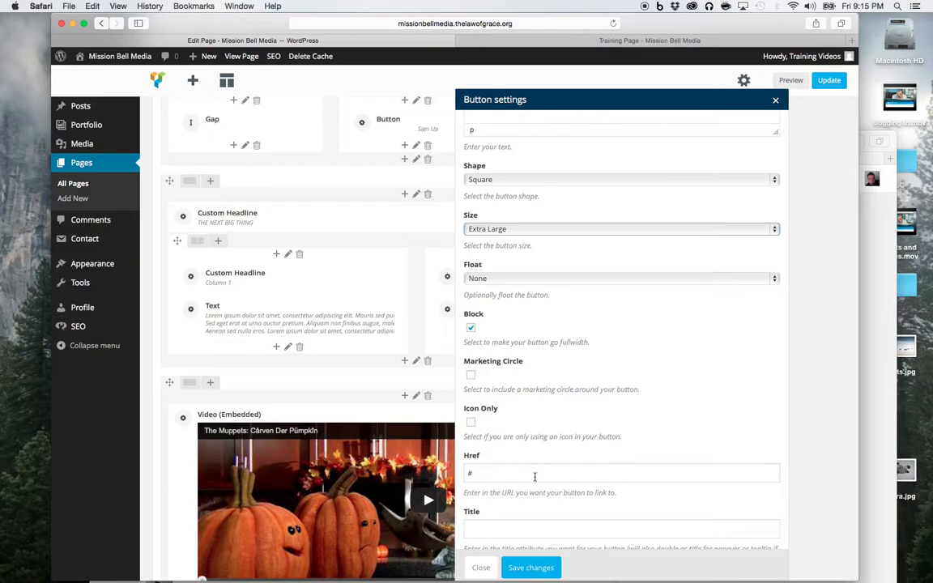
pyautogui.scroll(-8, 583, 519)
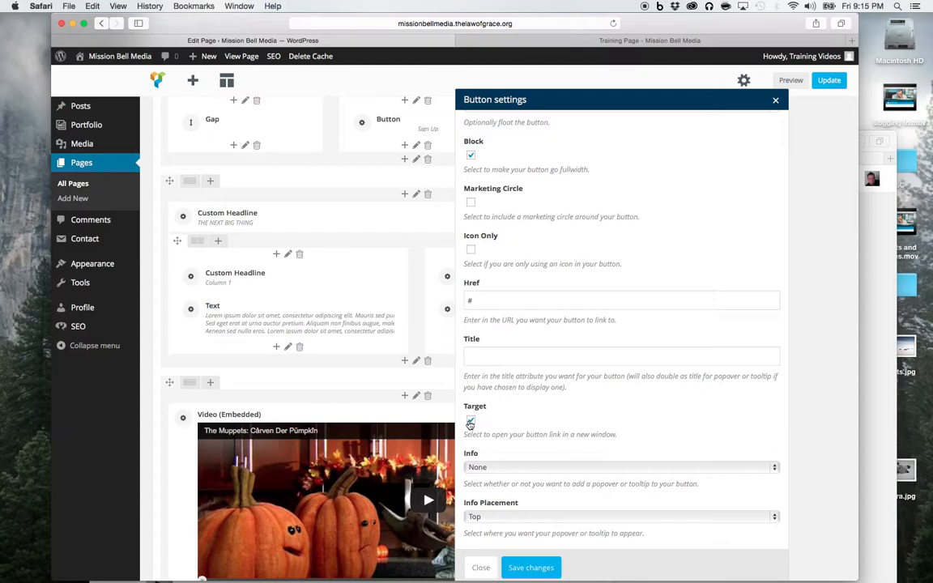
pyautogui.scroll(-3, 535, 545)
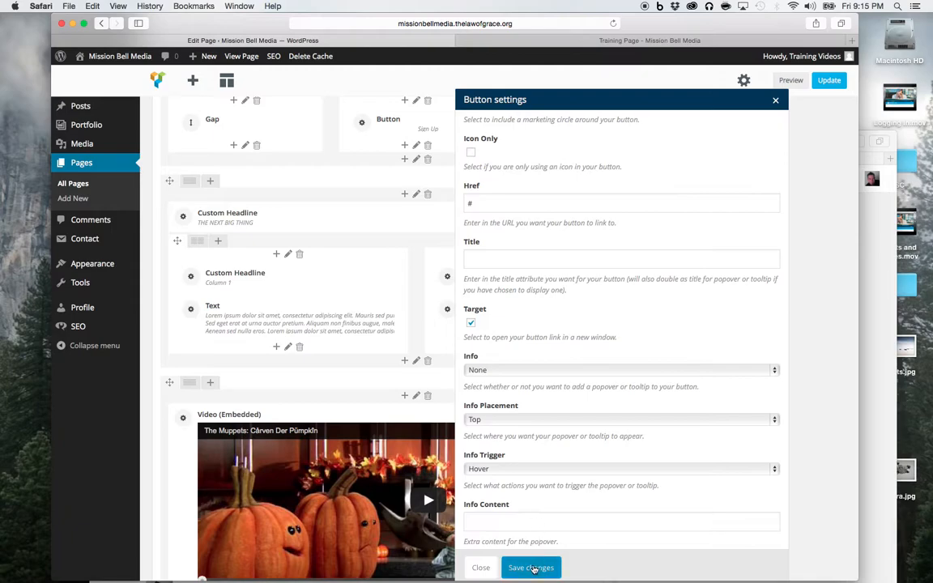
pyautogui.click(531, 568)
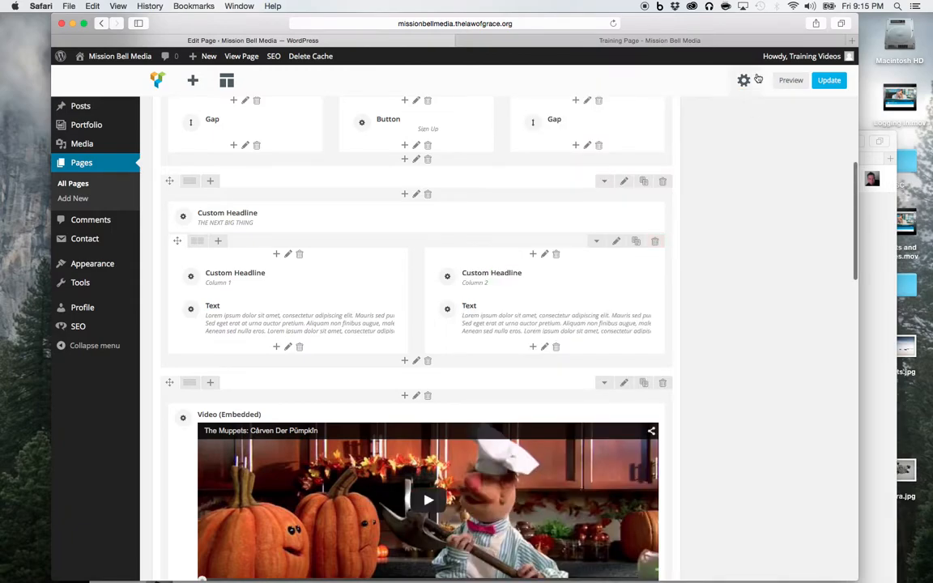
# Examine the mailing list section's "Sign Up" button and the two-column "The Next Big Thing" section on the published training page.
pyautogui.click(577, 40)
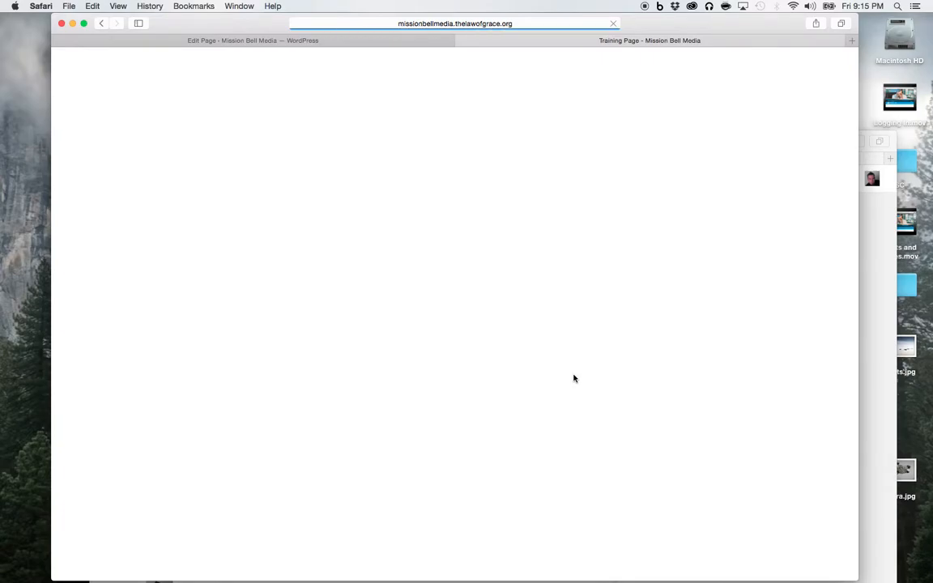
pyautogui.scroll(-8, 573, 378)
pyautogui.scroll(-10, 573, 378)
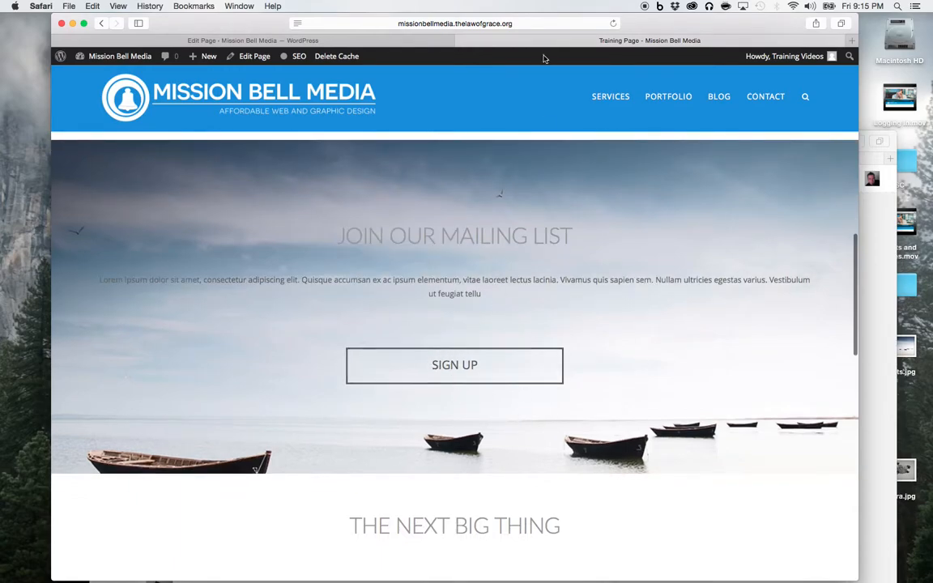
pyautogui.scroll(-5, 451, 189)
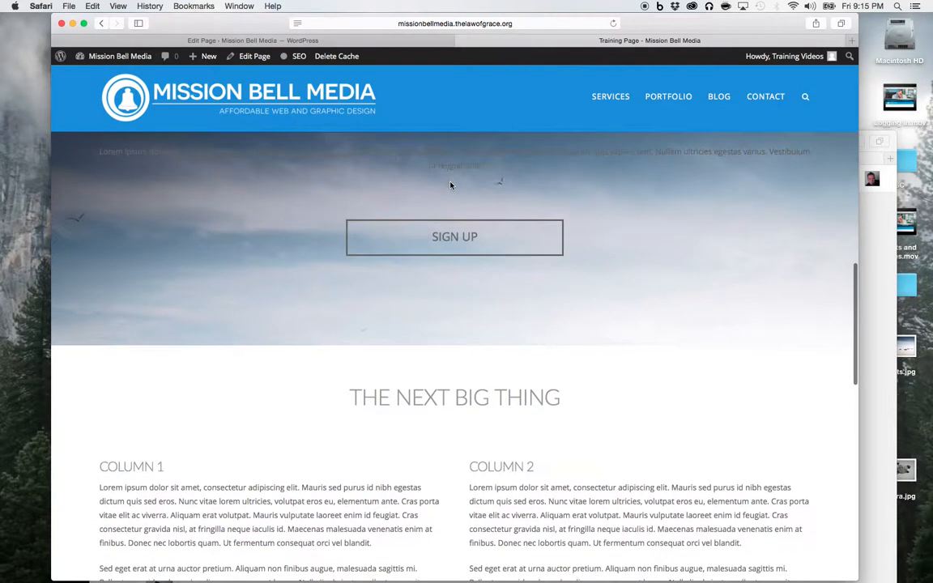
pyautogui.scroll(-3, 451, 187)
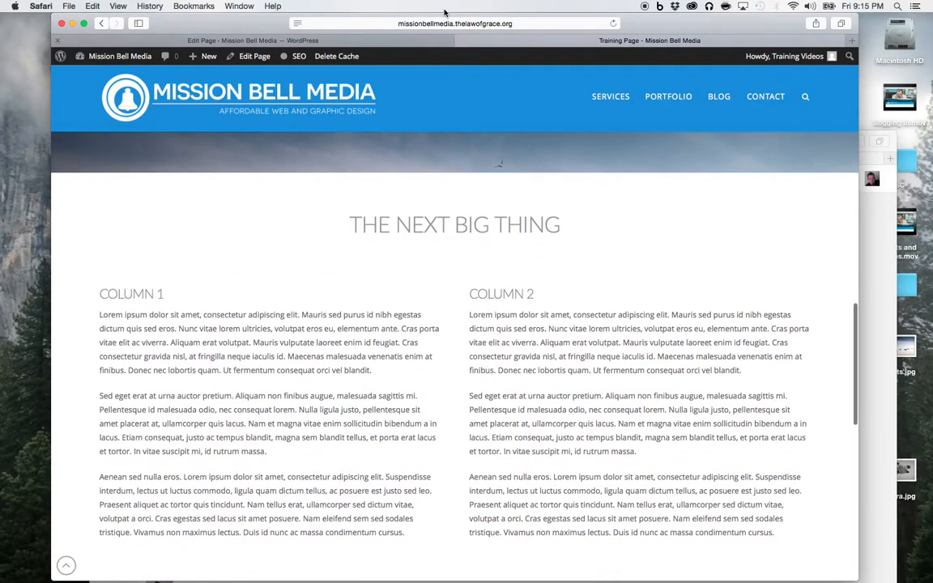
pyautogui.click(419, 40)
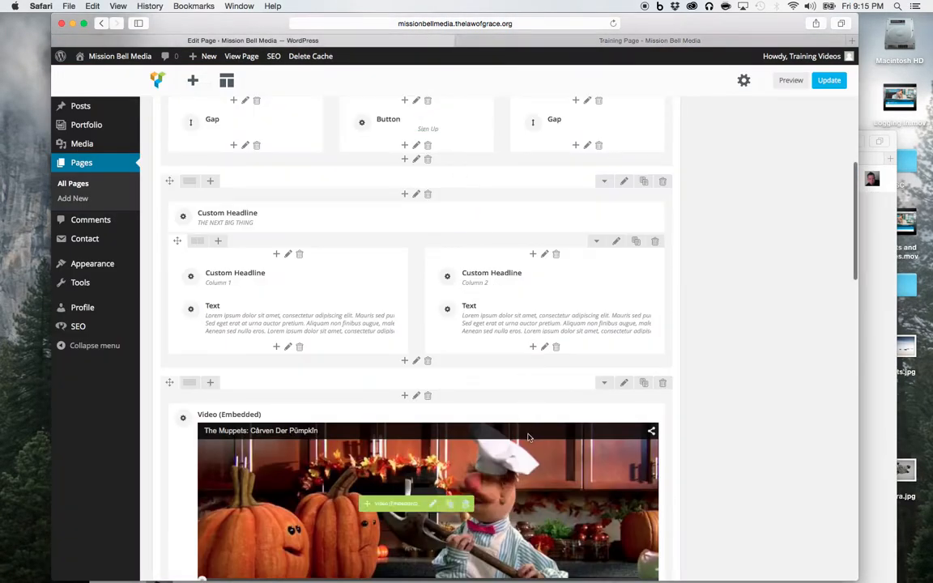
# Set the background color of "The Next Big Thing" content band to light grey #eaeaea and save the changes.
pyautogui.scroll(3, 527, 437)
pyautogui.scroll(2, 524, 430)
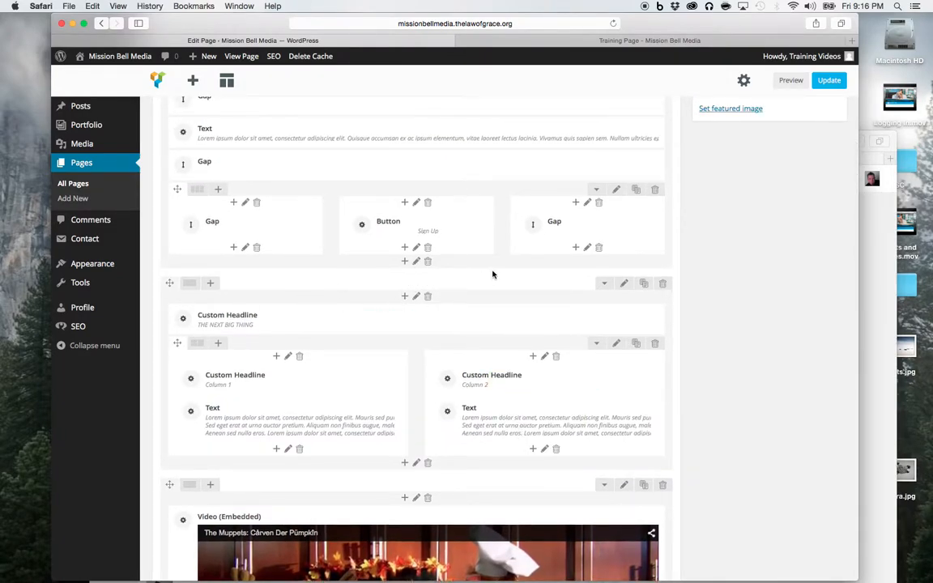
pyautogui.click(630, 290)
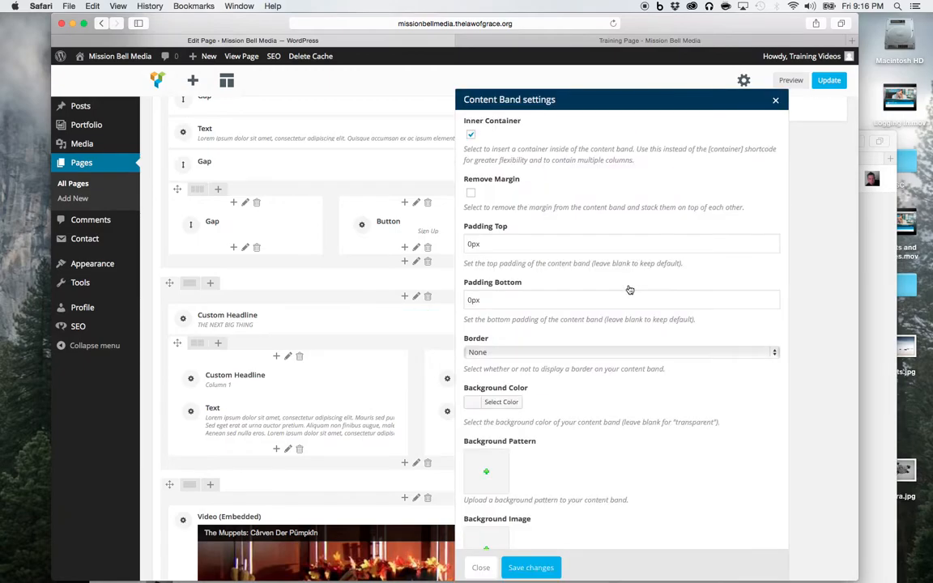
pyautogui.click(514, 407)
pyautogui.click(476, 426)
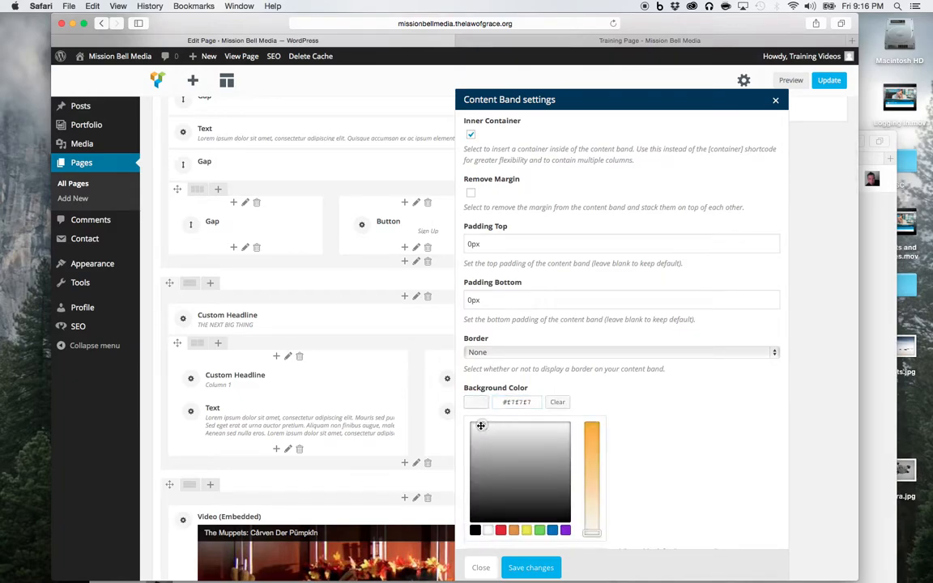
pyautogui.moveTo(475, 427); pyautogui.dragTo(475, 429)
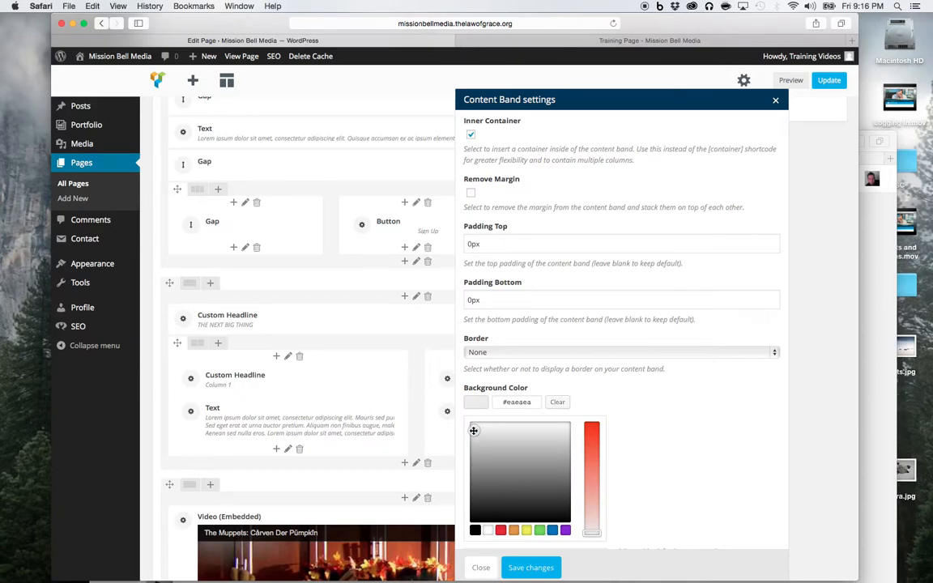
pyautogui.click(538, 565)
# Preview the updated training page and examine the background behind "The Next Big Thing" section.
pyautogui.click(650, 41)
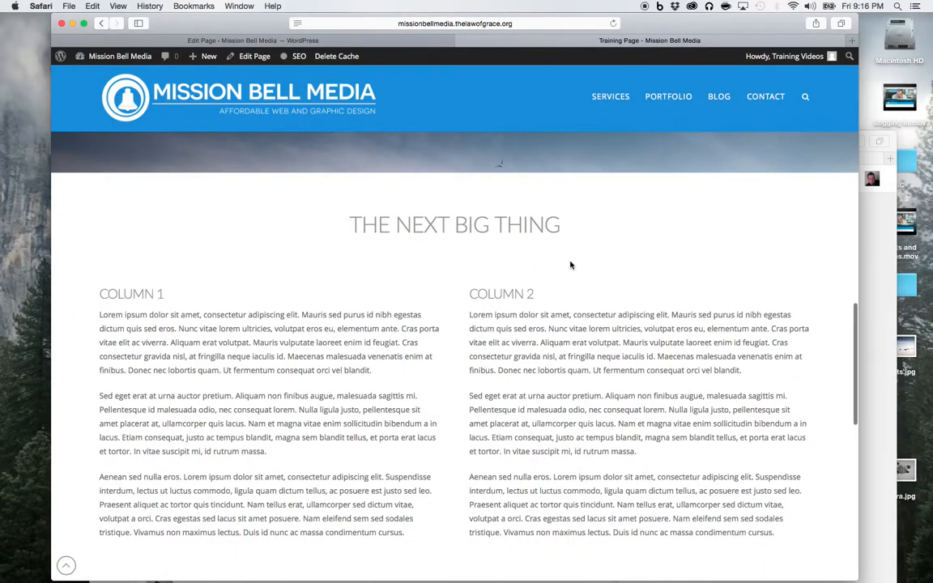
pyautogui.scroll(-1, 570, 265)
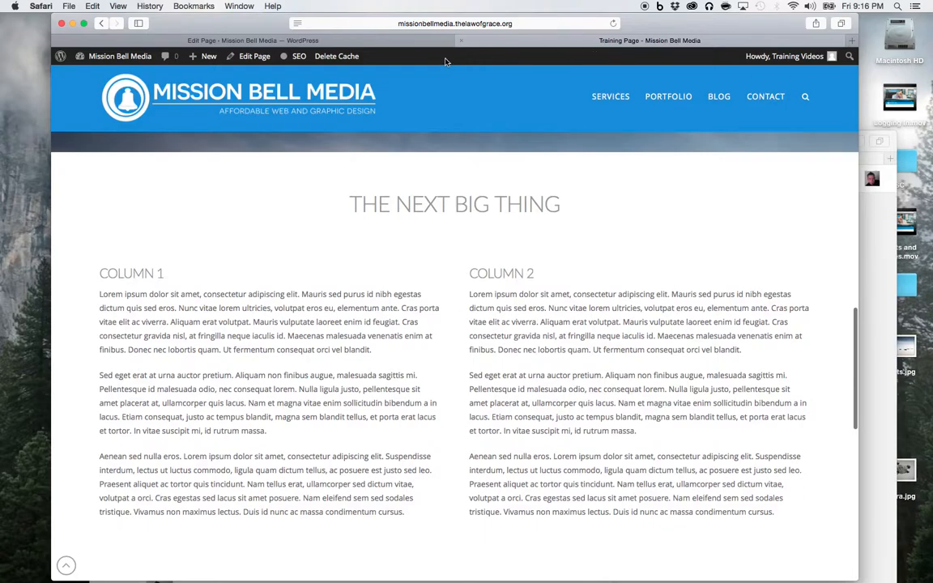
pyautogui.click(421, 40)
pyautogui.click(792, 80)
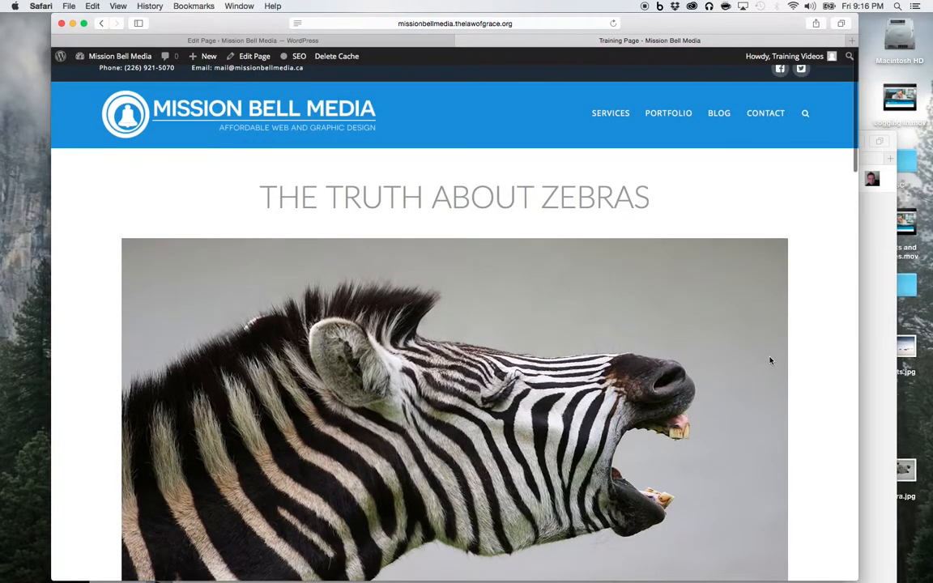
pyautogui.scroll(-5, 770, 361)
pyautogui.scroll(-10, 771, 360)
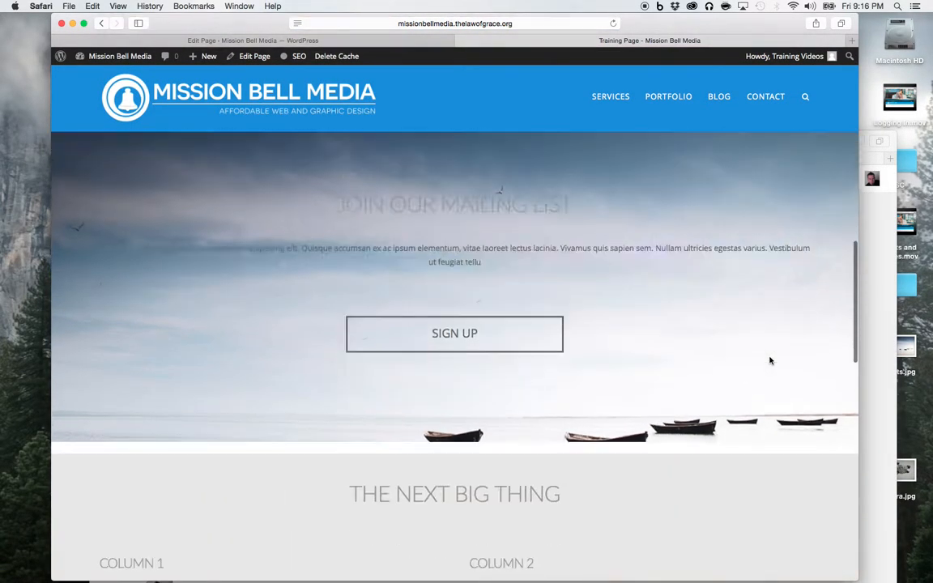
pyautogui.scroll(-3, 771, 360)
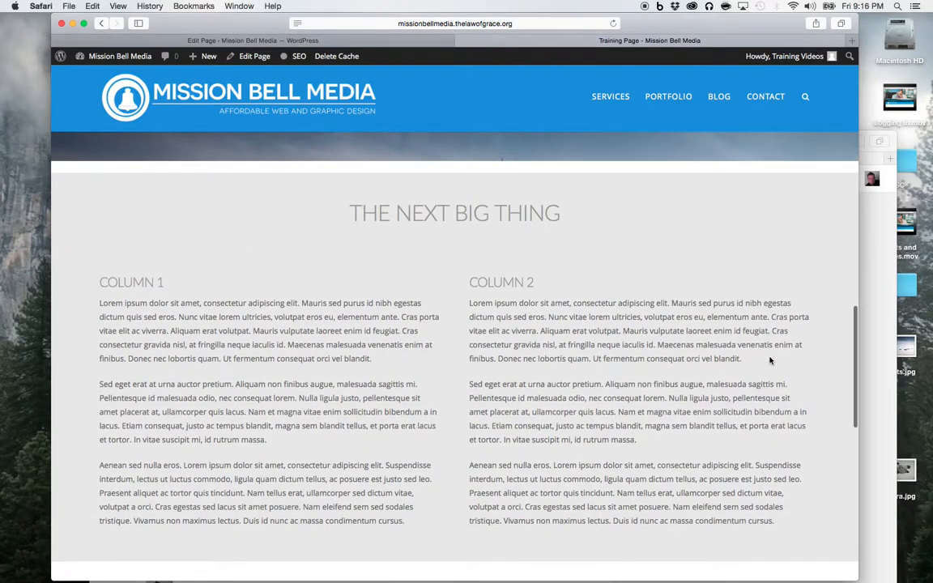
pyautogui.scroll(3, 771, 357)
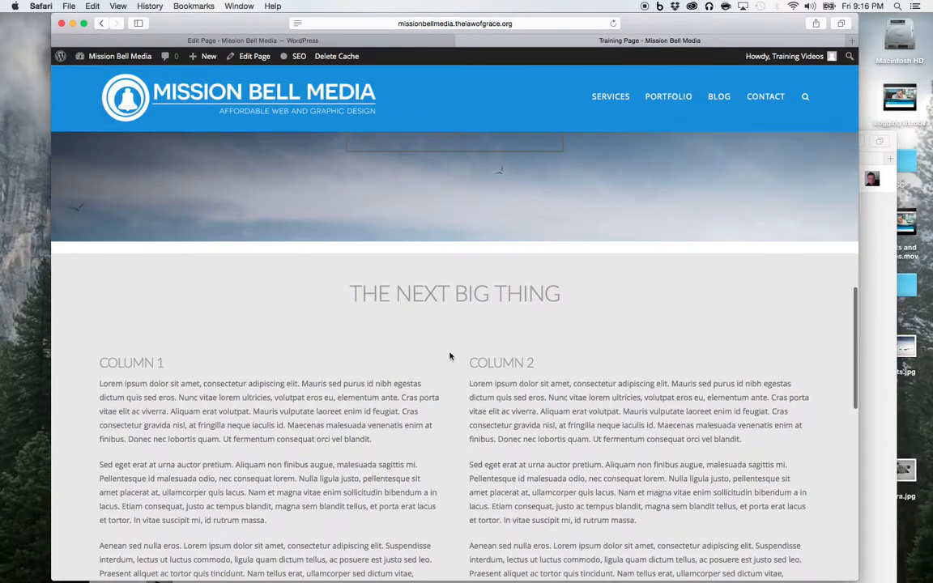
# Review "The Next Big Thing" row's headline and two-column inner row, along with the embedded video row, in the editor.
pyautogui.click(434, 42)
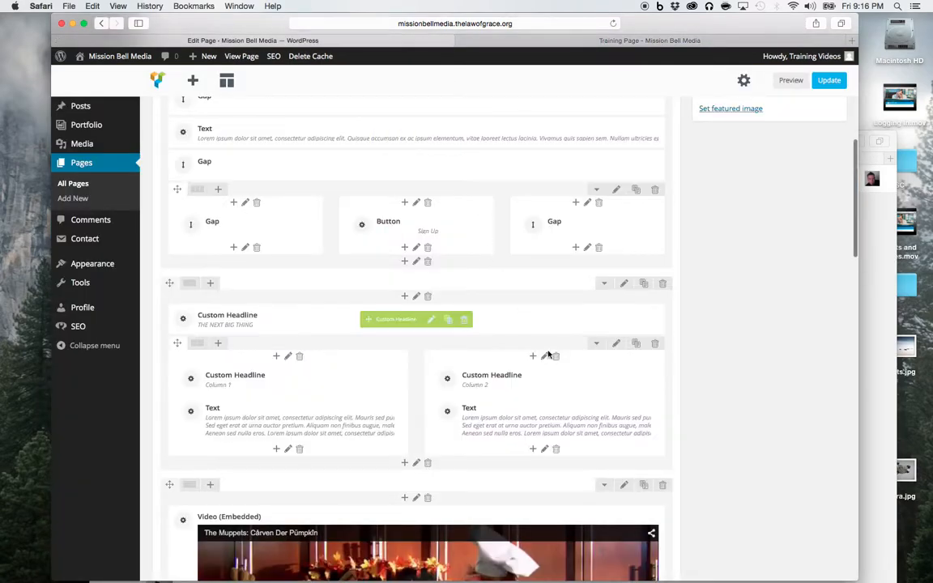
pyautogui.scroll(-1, 556, 366)
pyautogui.scroll(1, 557, 366)
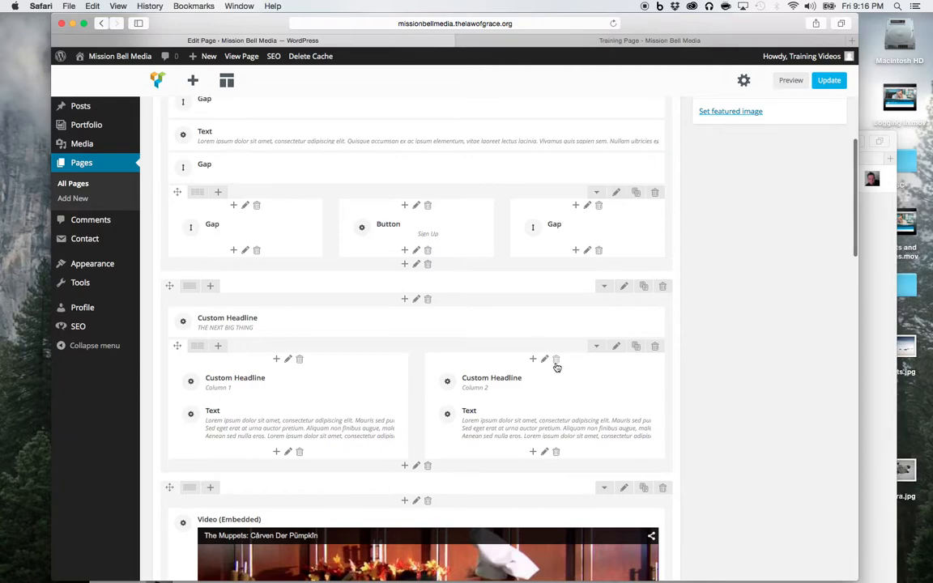
pyautogui.scroll(-5, 557, 367)
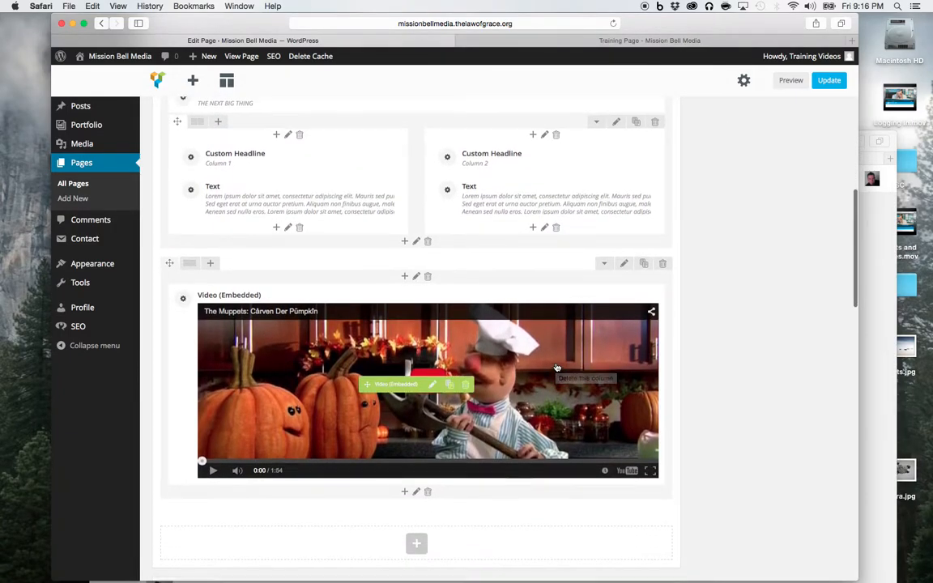
pyautogui.scroll(3, 556, 367)
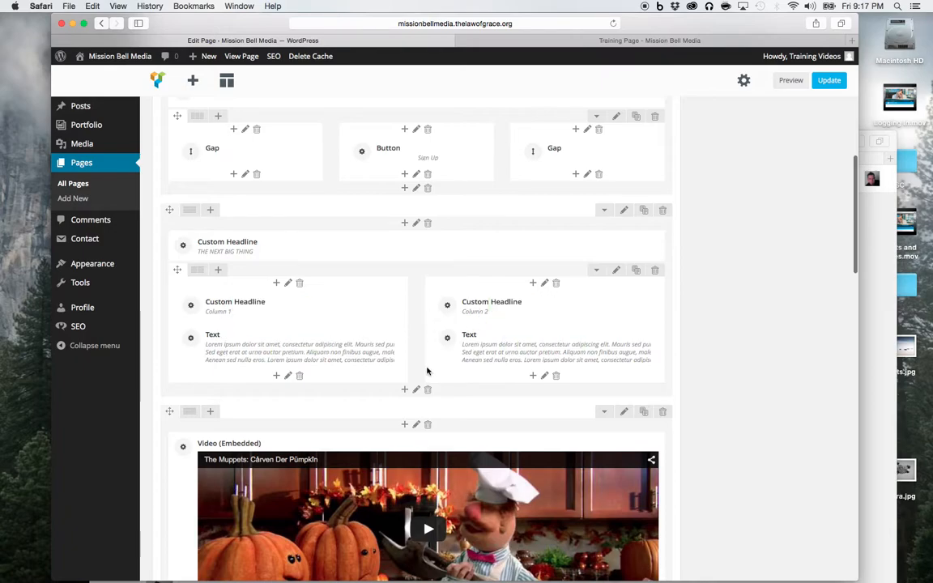
pyautogui.scroll(-3, 464, 357)
pyautogui.scroll(-2, 463, 361)
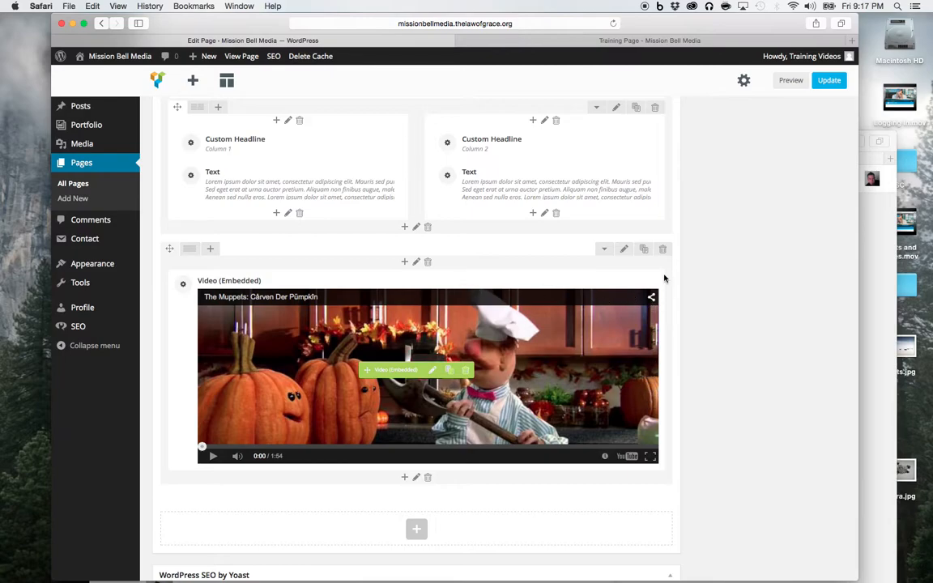
# Delete the embedded video's row and add a new Content Band in its place at the end of the page.
pyautogui.click(427, 477)
pyautogui.click(562, 203)
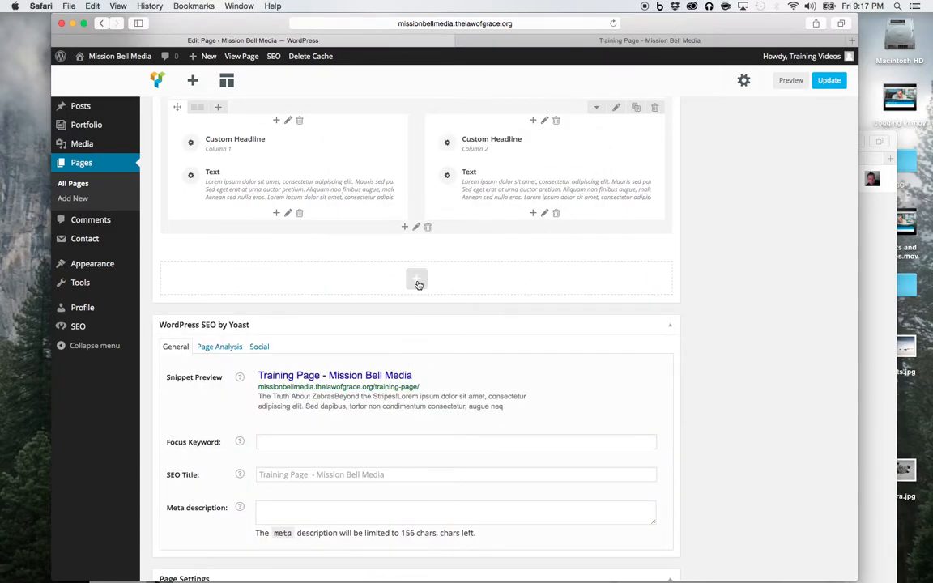
pyautogui.click(416, 281)
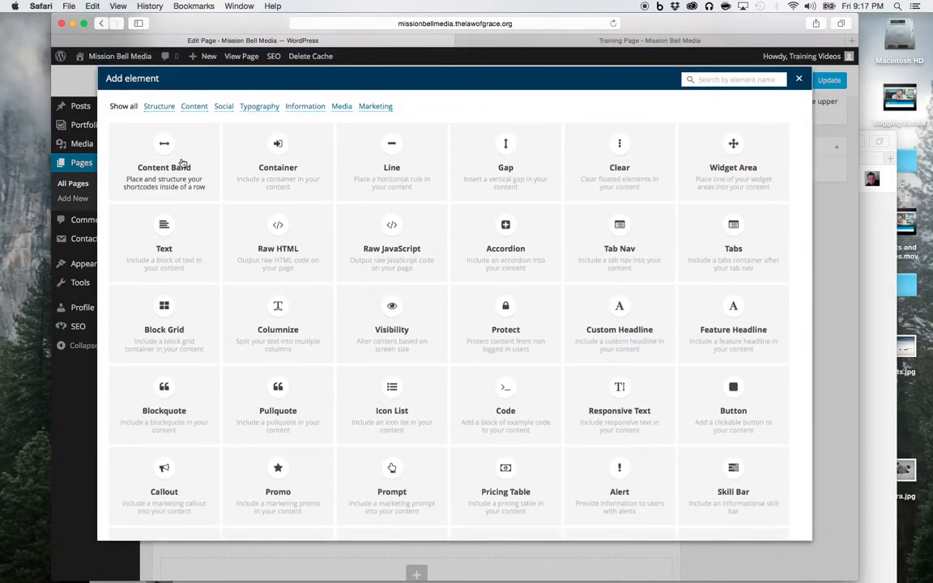
pyautogui.click(163, 165)
pyautogui.scroll(-8, 374, 467)
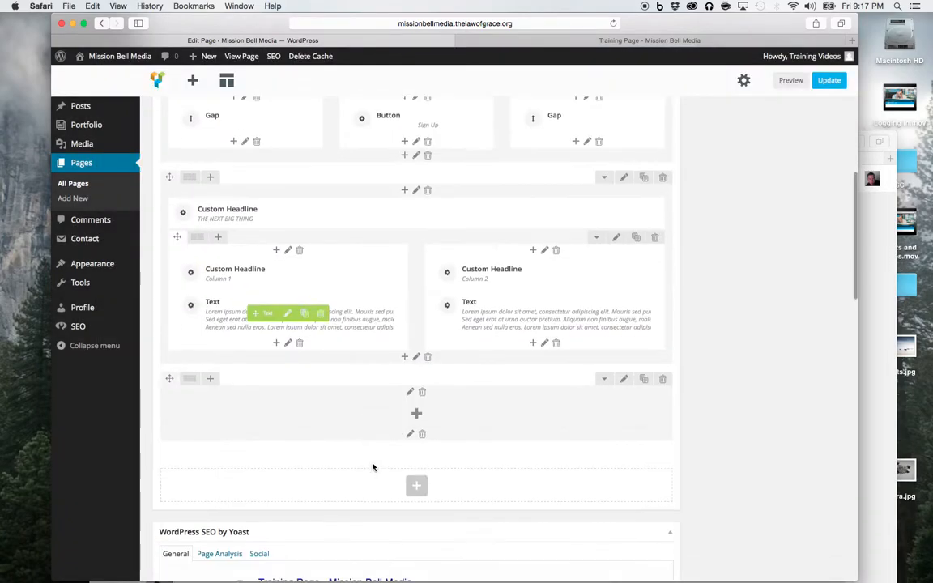
pyautogui.scroll(2, 374, 467)
pyautogui.scroll(2, 375, 467)
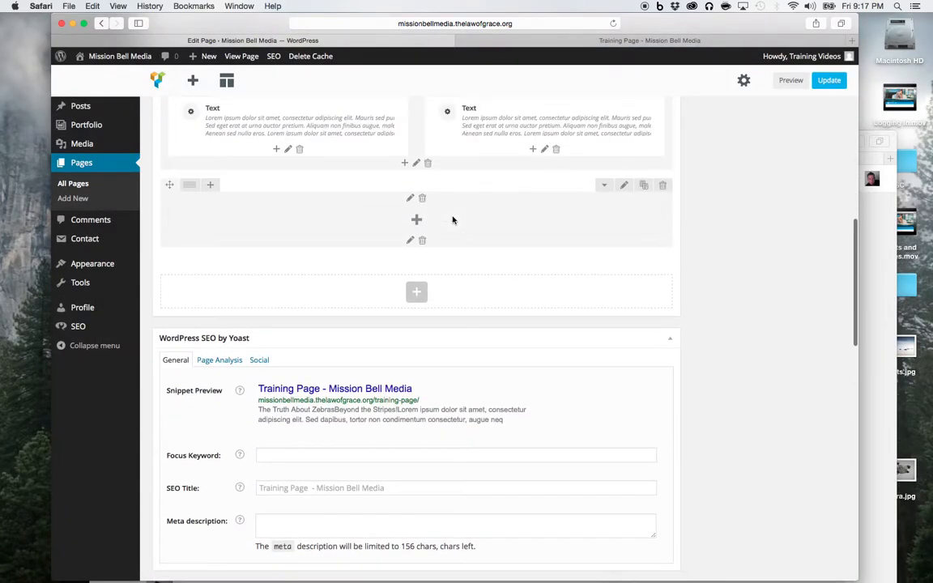
# Add a Video (Embedded) element to the empty content band and switch its code editor to Text mode.
pyautogui.click(416, 226)
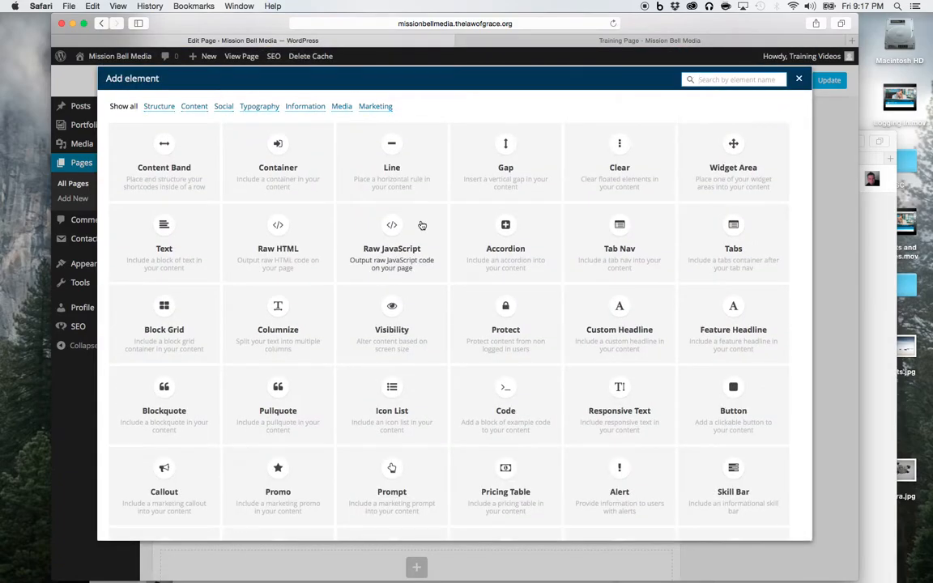
pyautogui.write('vi')
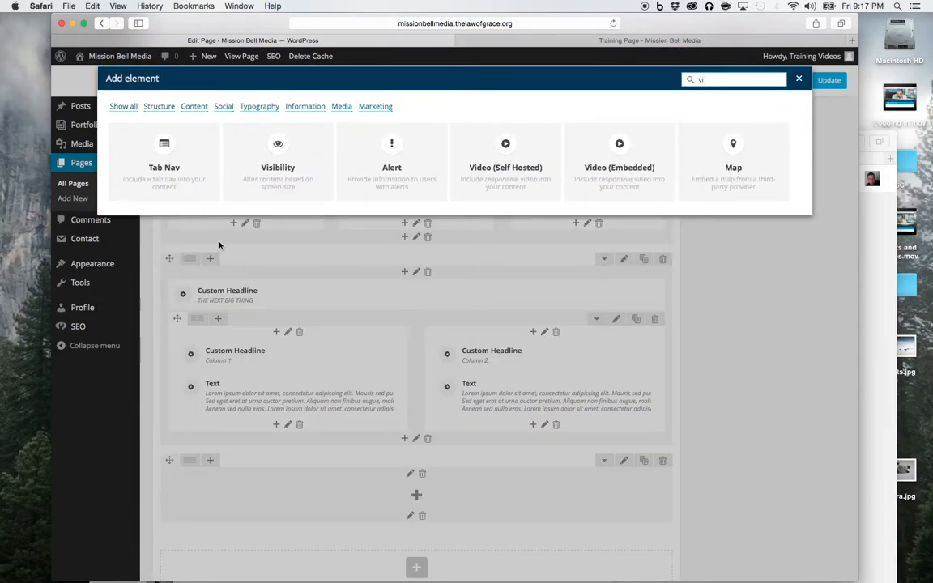
pyautogui.click(611, 172)
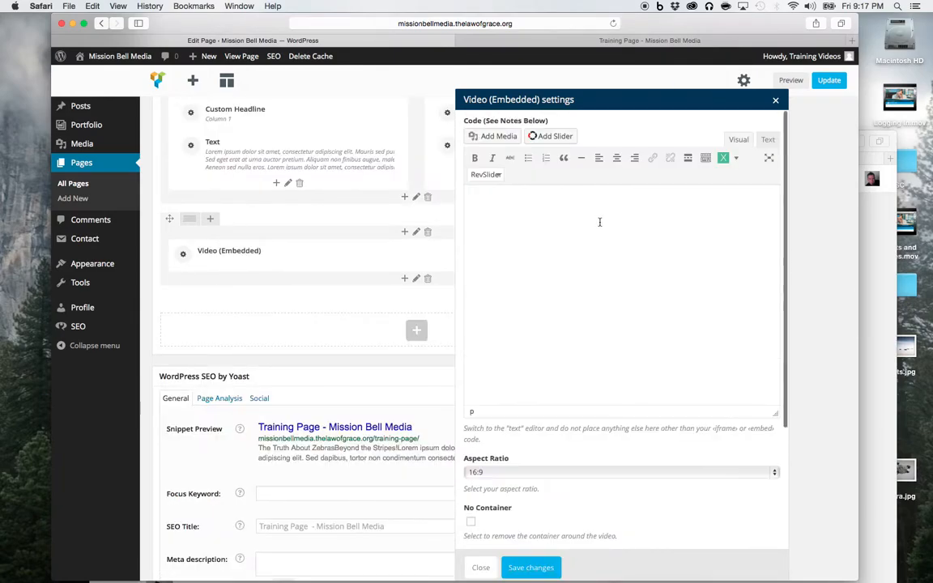
pyautogui.click(769, 140)
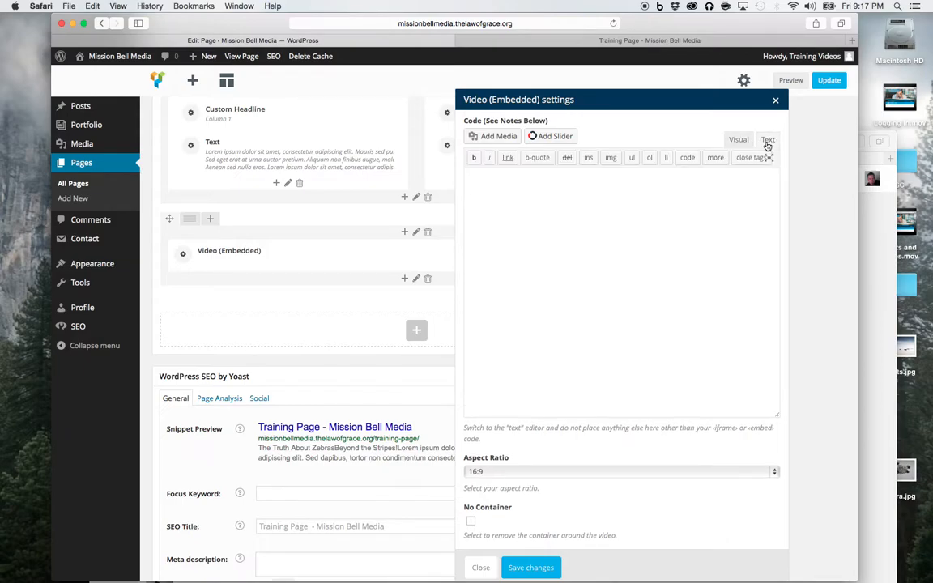
# Switch to the YouTube window and copy the iframe embed code of "The Muppets: Cårven Der Pümpkîn" video.
pyautogui.click(873, 221)
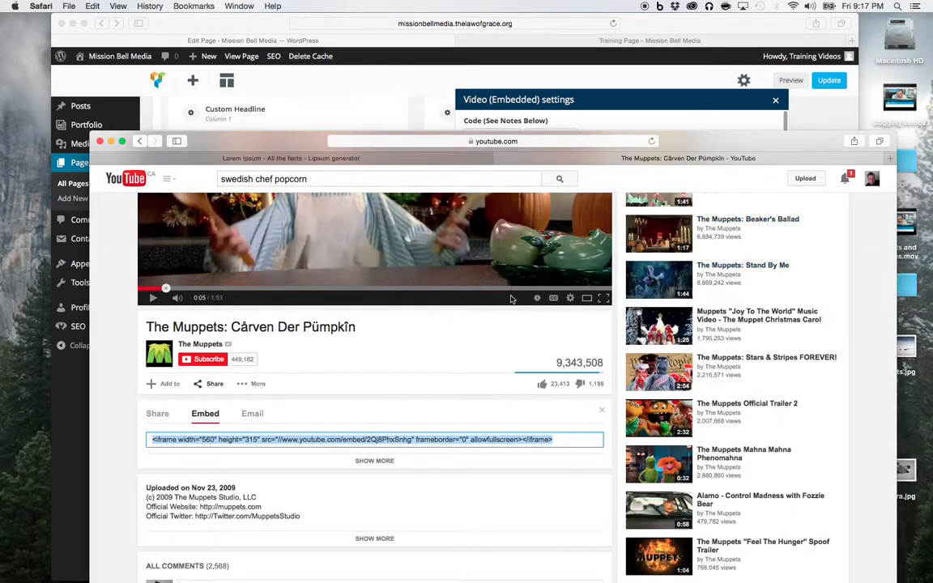
pyautogui.scroll(-5, 511, 300)
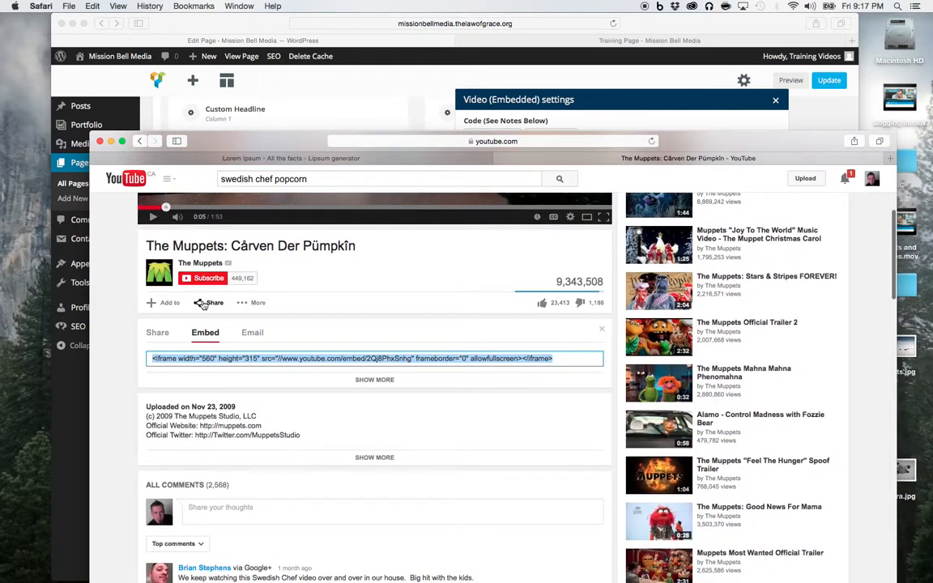
pyautogui.click(150, 359)
pyautogui.moveTo(150, 359); pyautogui.dragTo(511, 377)
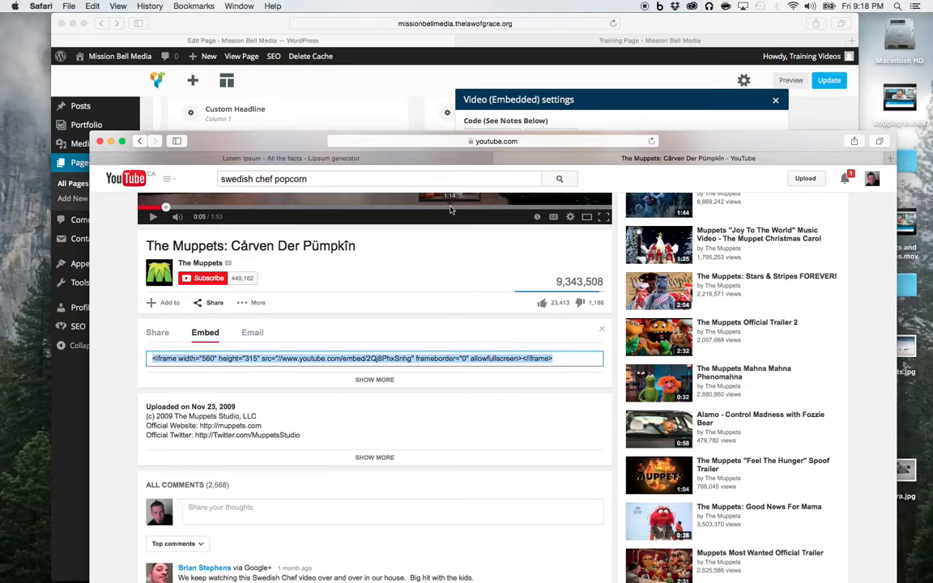
pyautogui.click(92, 6)
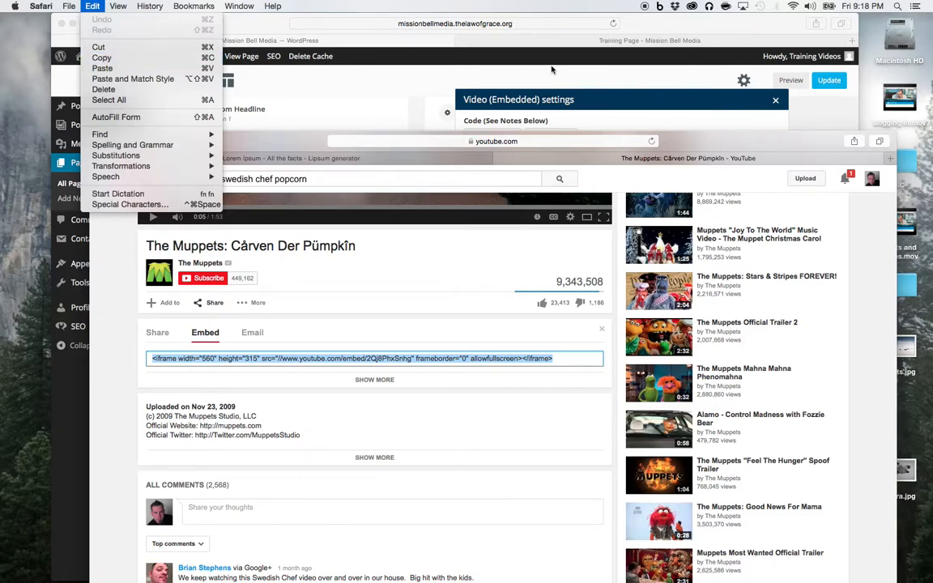
pyautogui.click(498, 64)
# Return to the page editor, paste the iframe code into the Video (Embedded) code field and review the remaining element options.
pyautogui.click(679, 24)
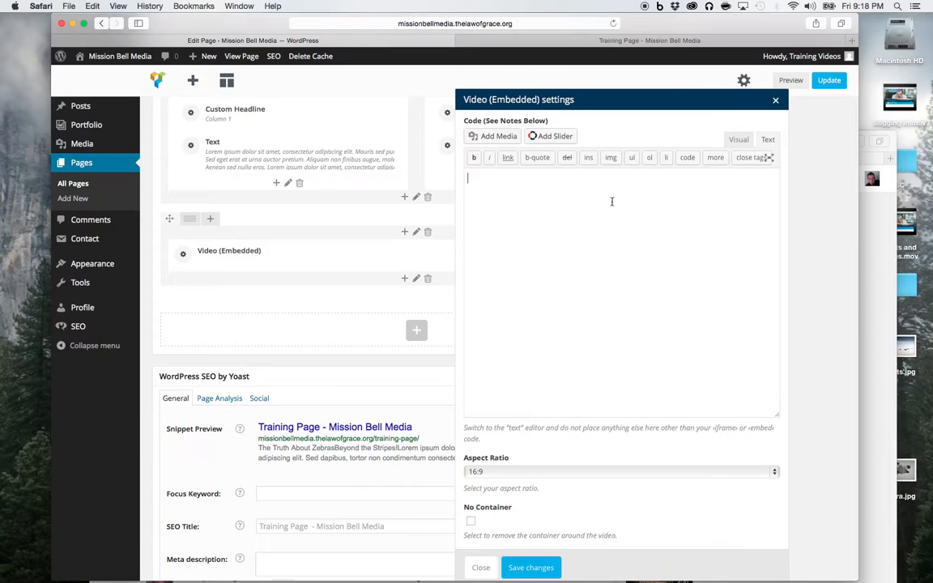
pyautogui.press('super+v')
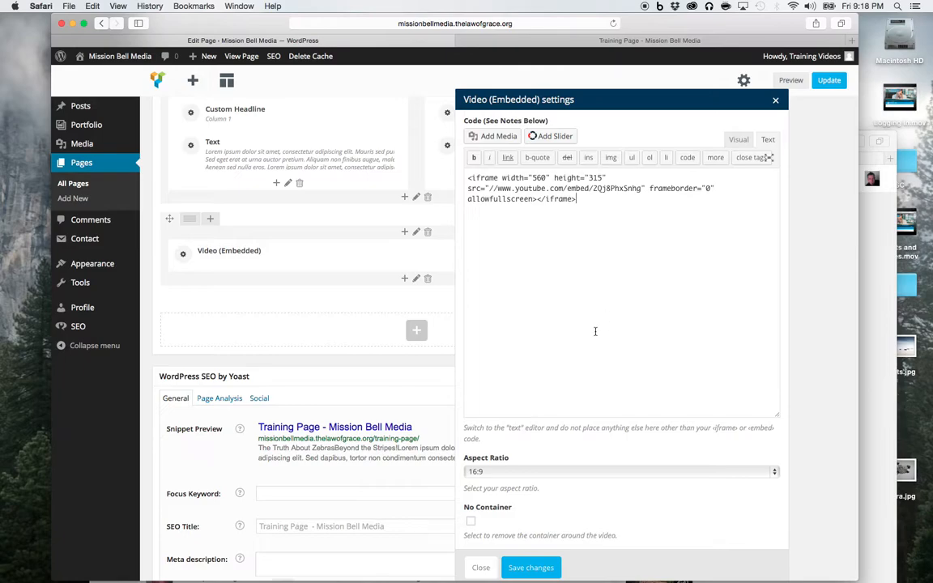
pyautogui.scroll(-5, 559, 453)
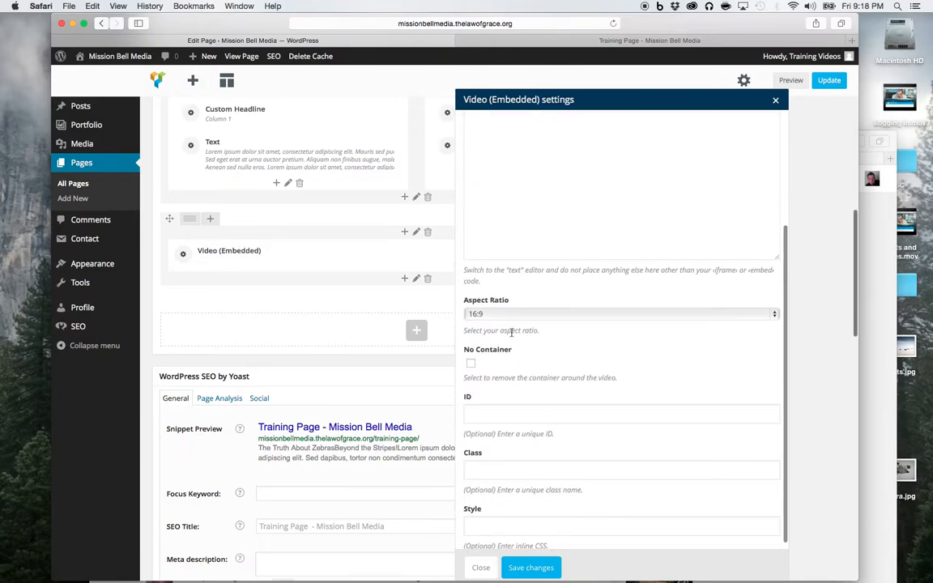
# Keep the embedded video's aspect ratio at 16:9, enable No Container and save the element settings.
pyautogui.click(490, 316)
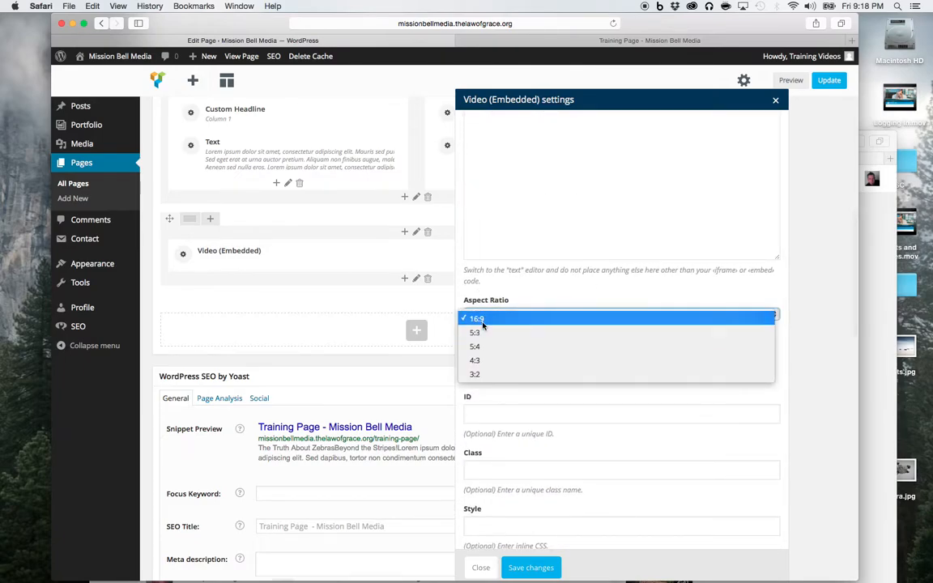
pyautogui.click(487, 318)
pyautogui.click(472, 364)
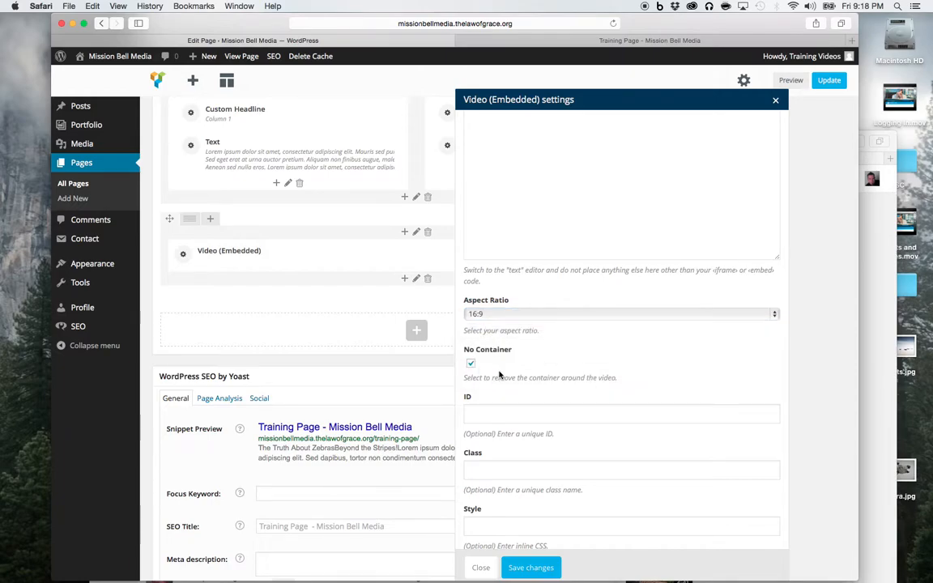
pyautogui.scroll(-3, 454, 409)
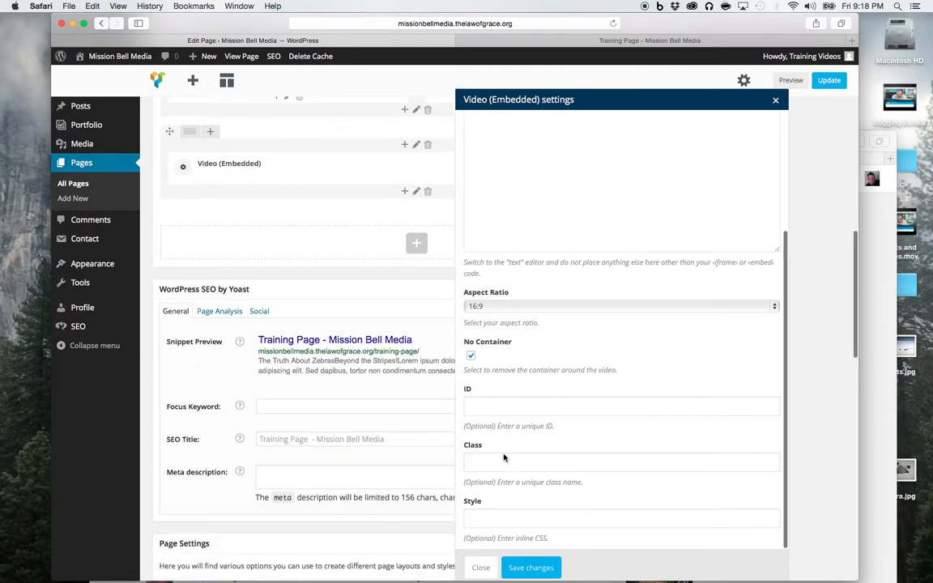
pyautogui.click(530, 568)
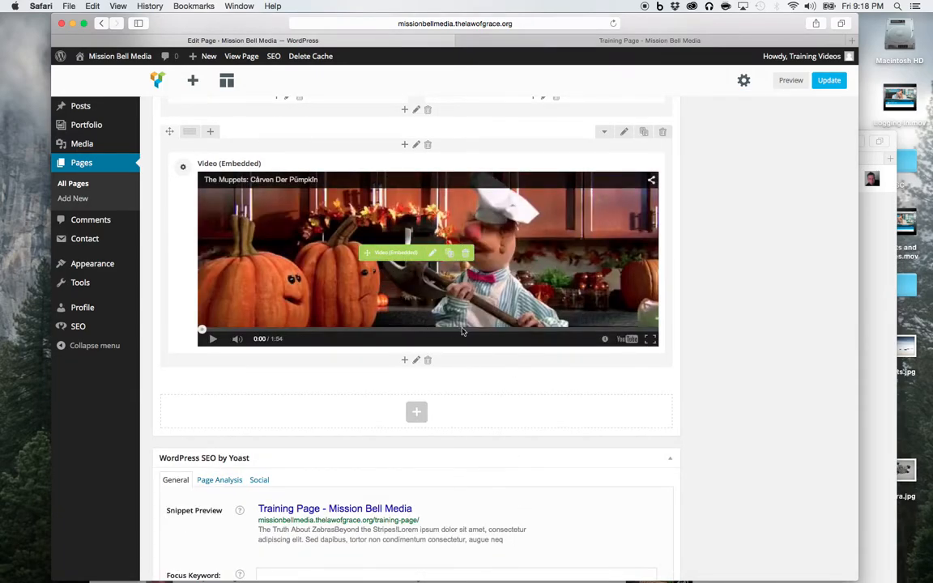
# Add a new Content Band below the Muppets video row at the end of the page.
pyautogui.scroll(3, 466, 324)
pyautogui.scroll(-2, 463, 330)
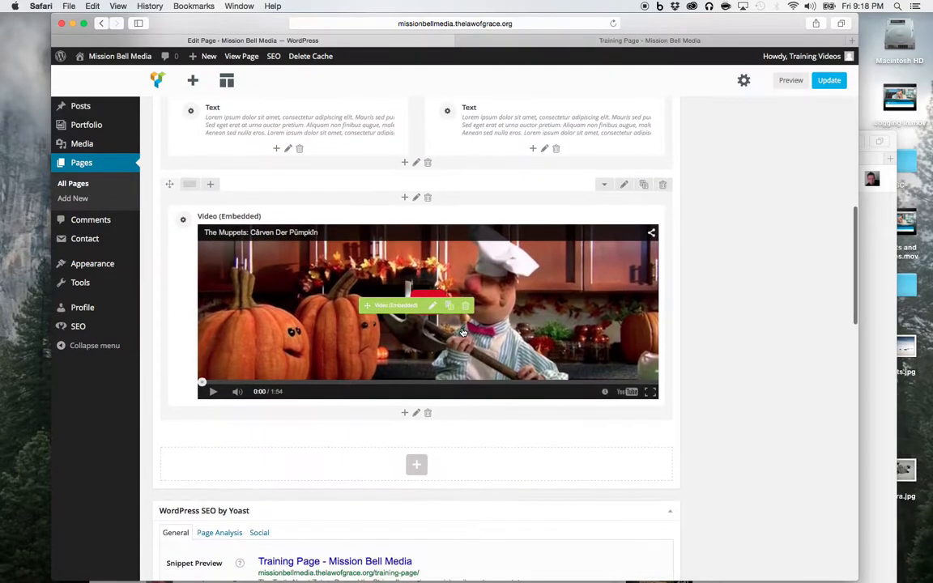
pyautogui.click(421, 477)
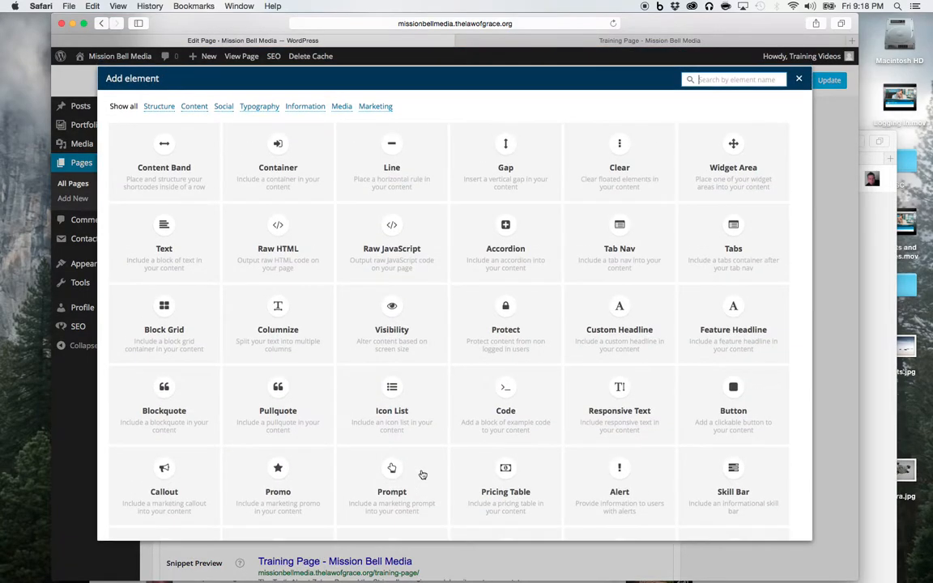
pyautogui.click(189, 152)
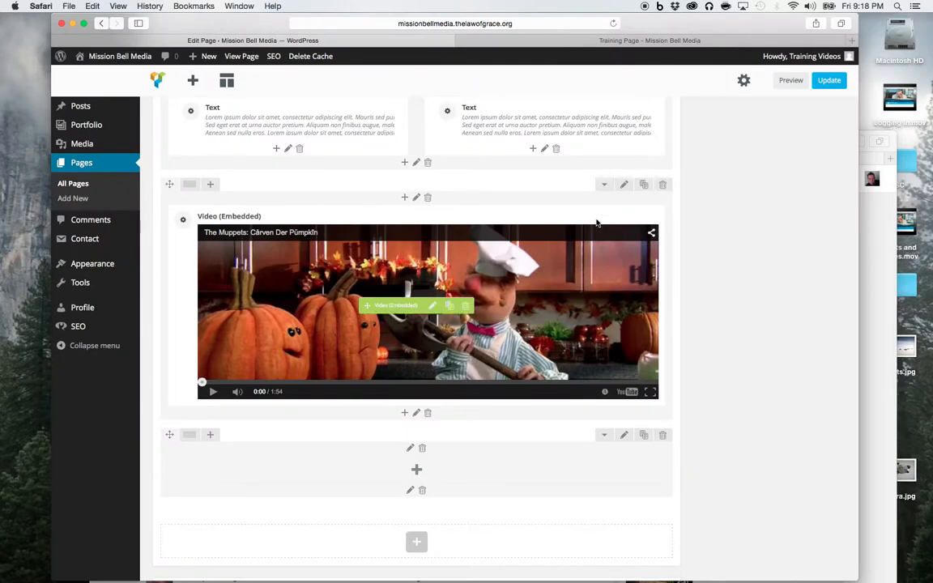
# Save the video row's Content Band settings with Inner Container enabled.
pyautogui.click(624, 186)
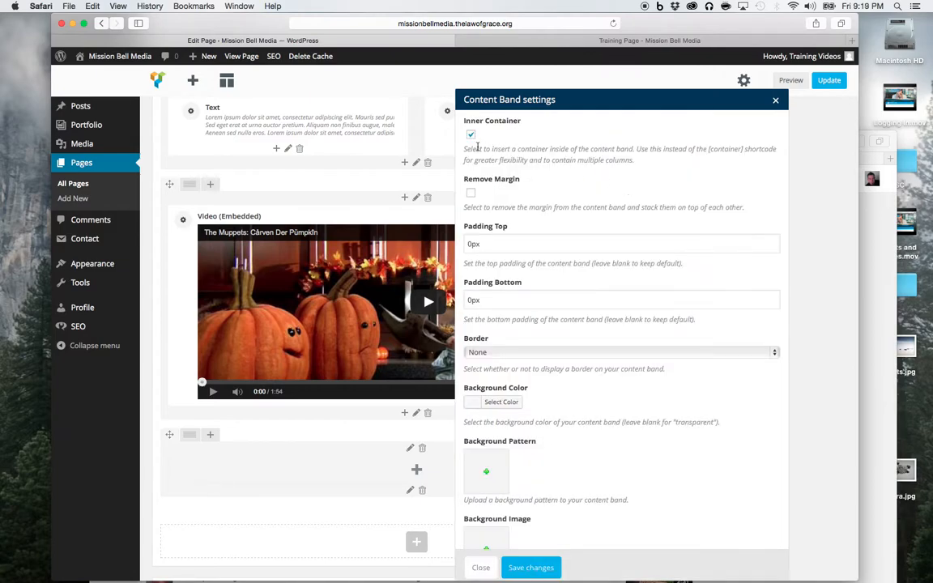
pyautogui.click(558, 570)
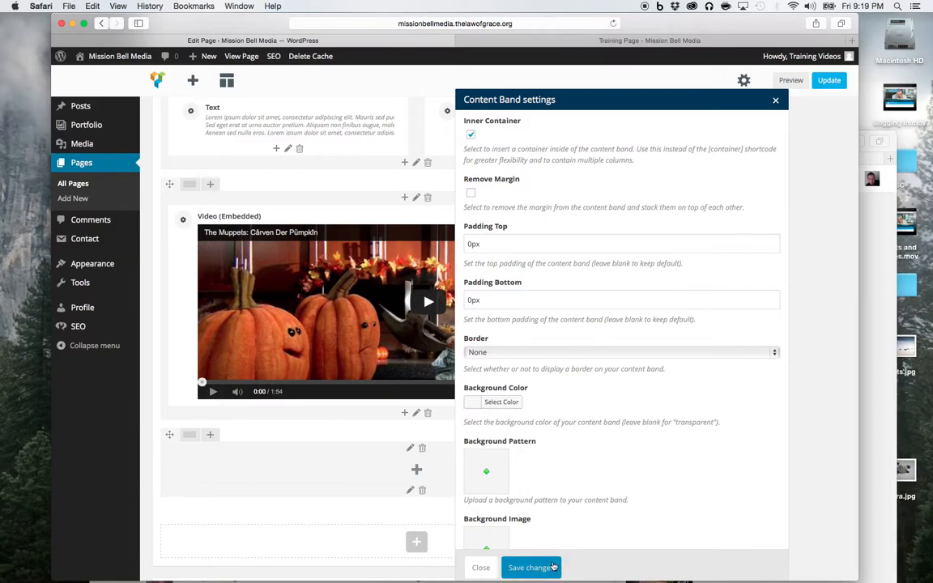
pyautogui.click(549, 570)
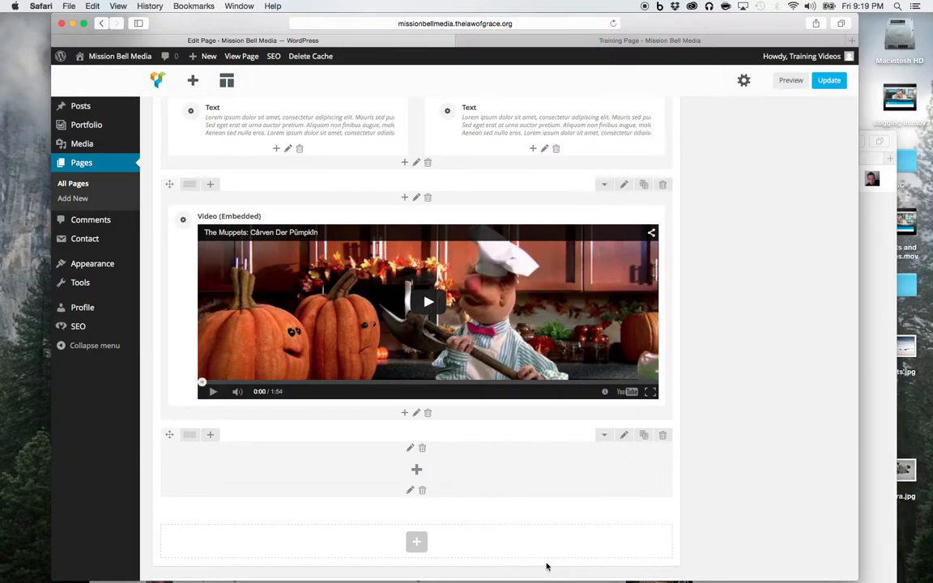
# Try out a Map element in the empty content band, reviewing its settings before deleting it.
pyautogui.click(417, 474)
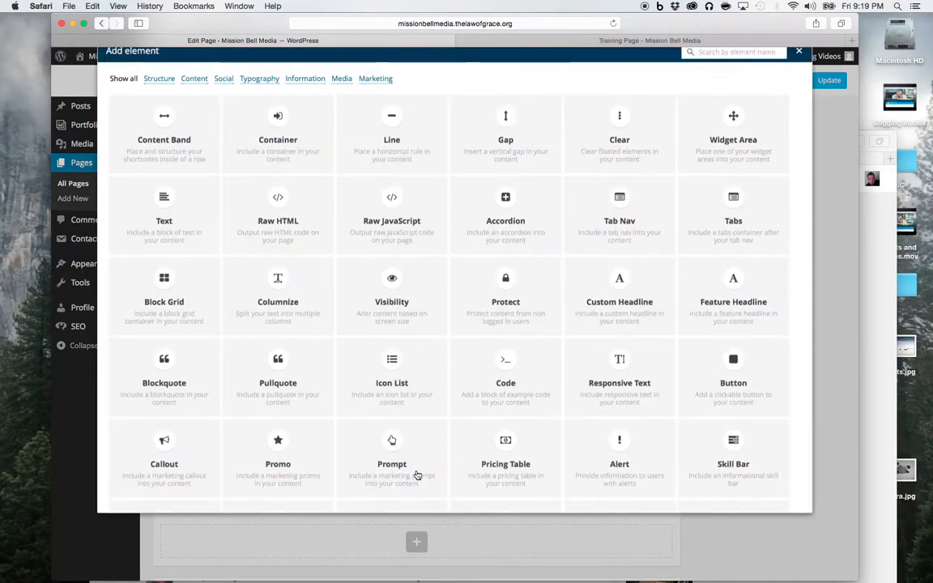
pyautogui.scroll(-1, 413, 388)
pyautogui.scroll(-5, 413, 388)
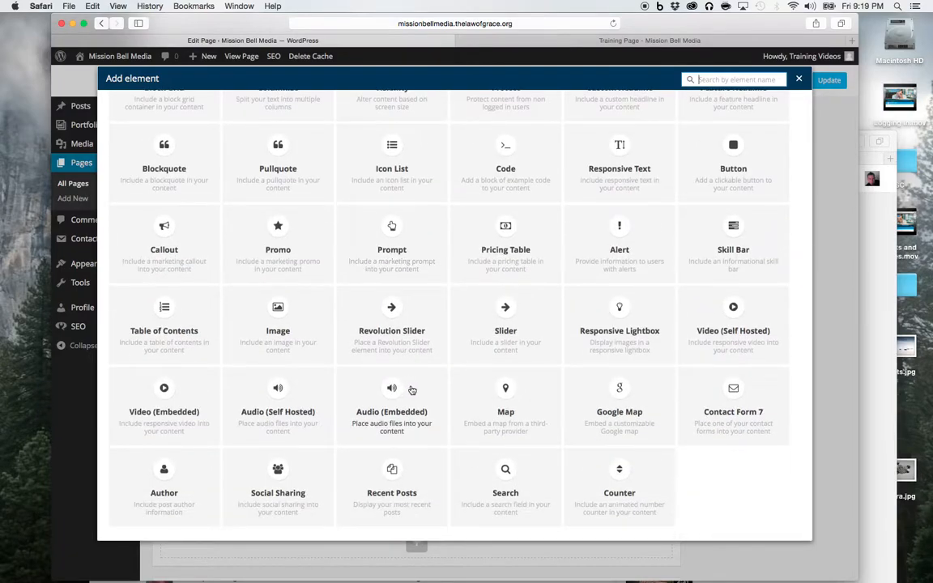
pyautogui.click(521, 405)
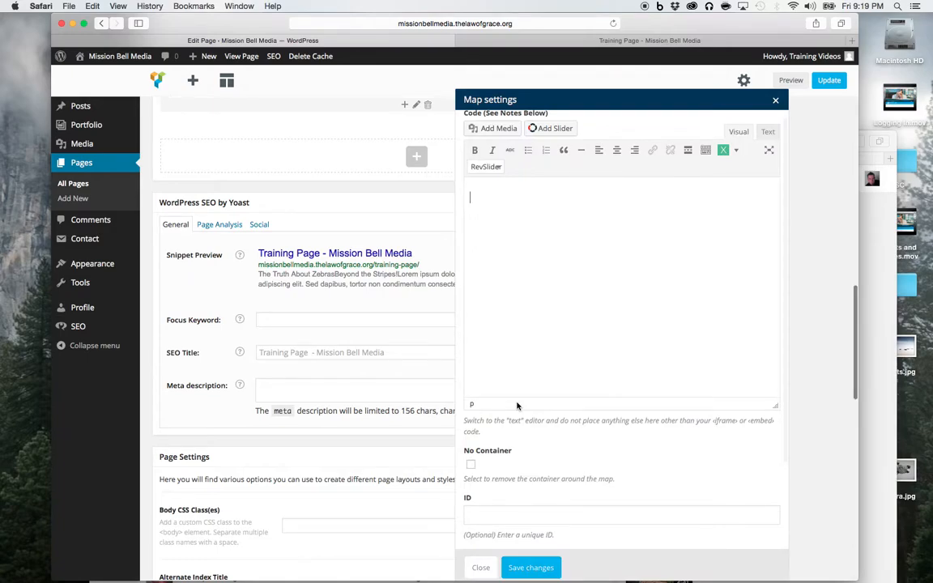
pyautogui.scroll(-1, 519, 422)
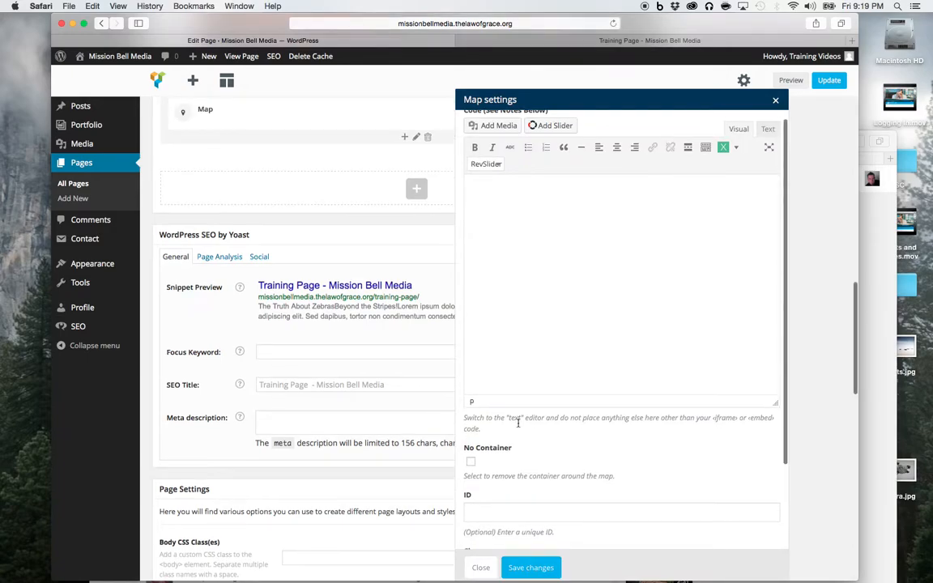
pyautogui.scroll(2, 519, 422)
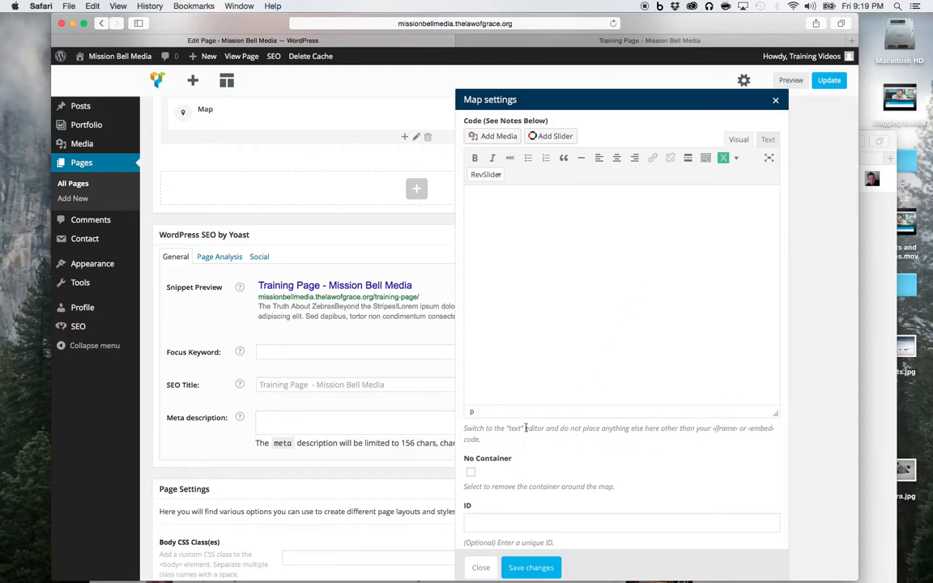
pyautogui.click(776, 101)
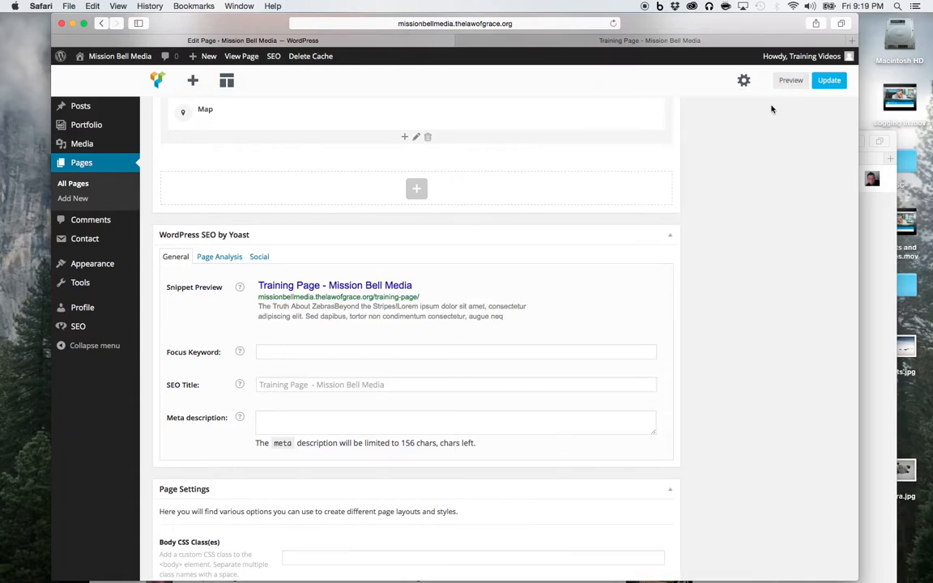
pyautogui.scroll(2, 402, 201)
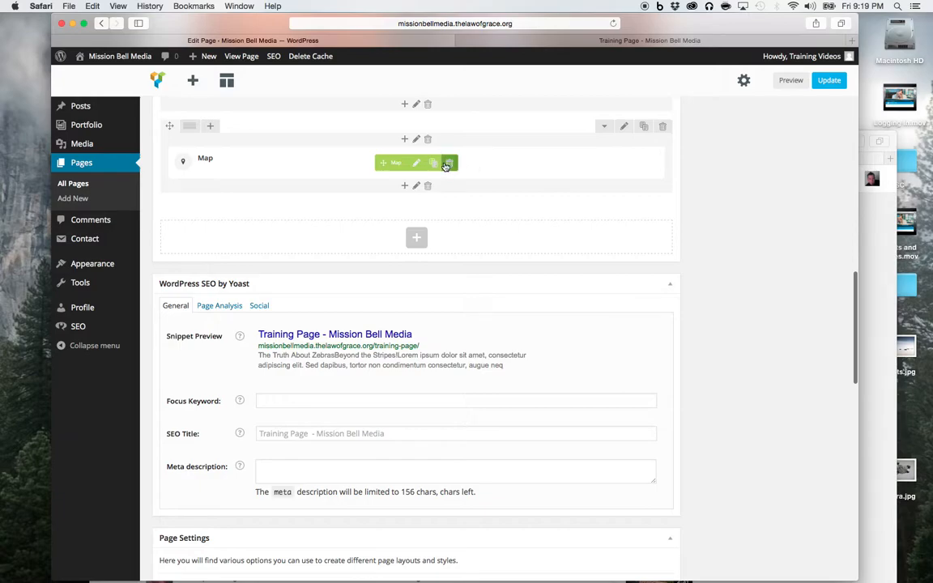
pyautogui.click(448, 163)
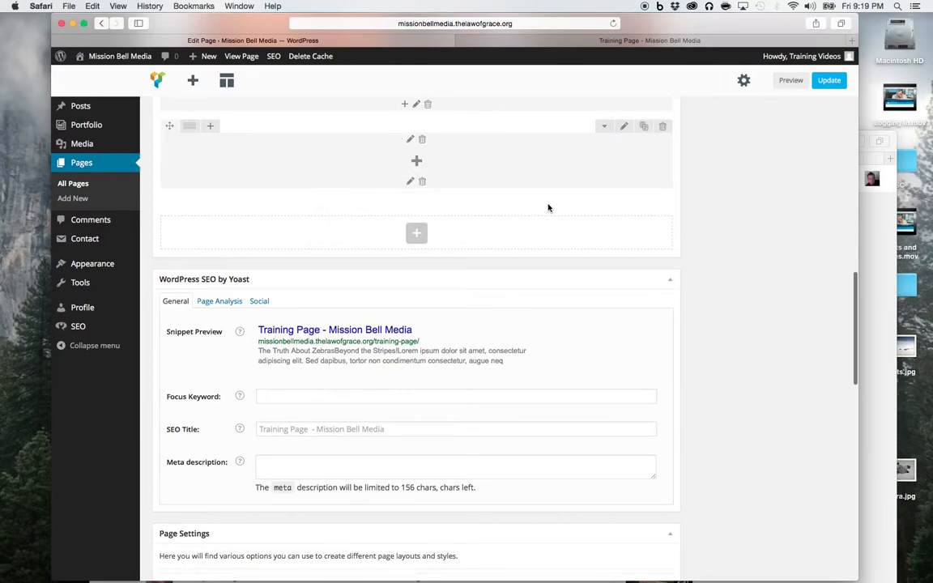
# Browse the available elements, add an Author element to the empty content band and save its default settings.
pyautogui.click(417, 162)
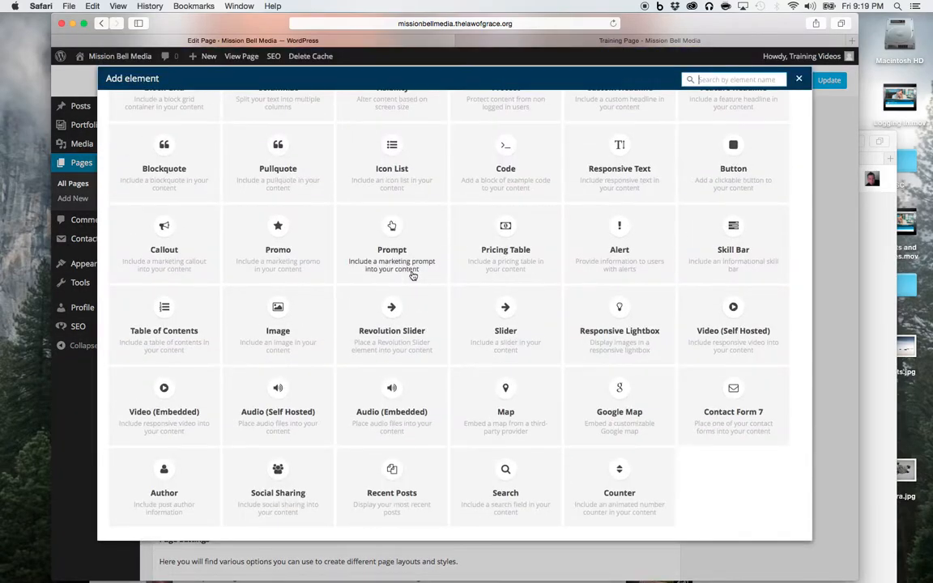
pyautogui.scroll(3, 434, 360)
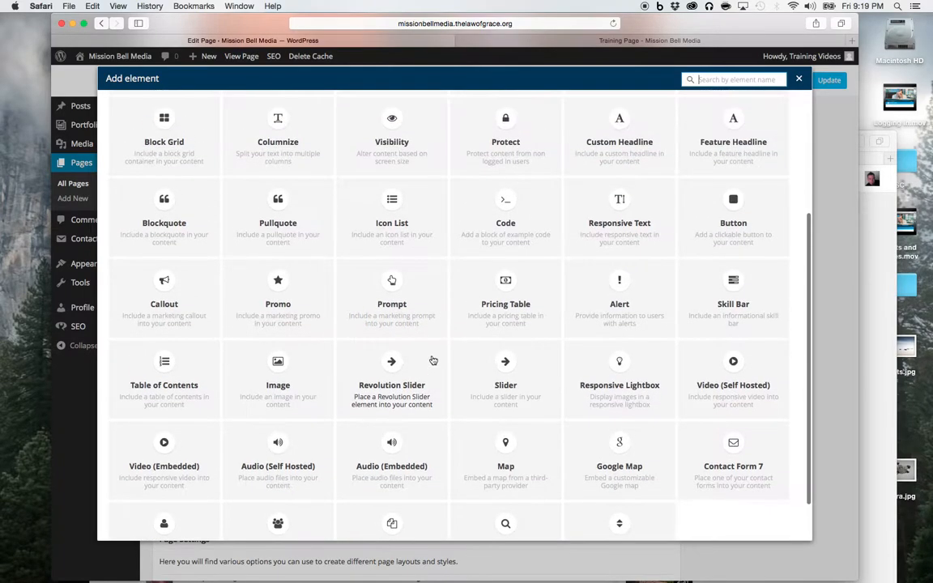
pyautogui.scroll(3, 433, 361)
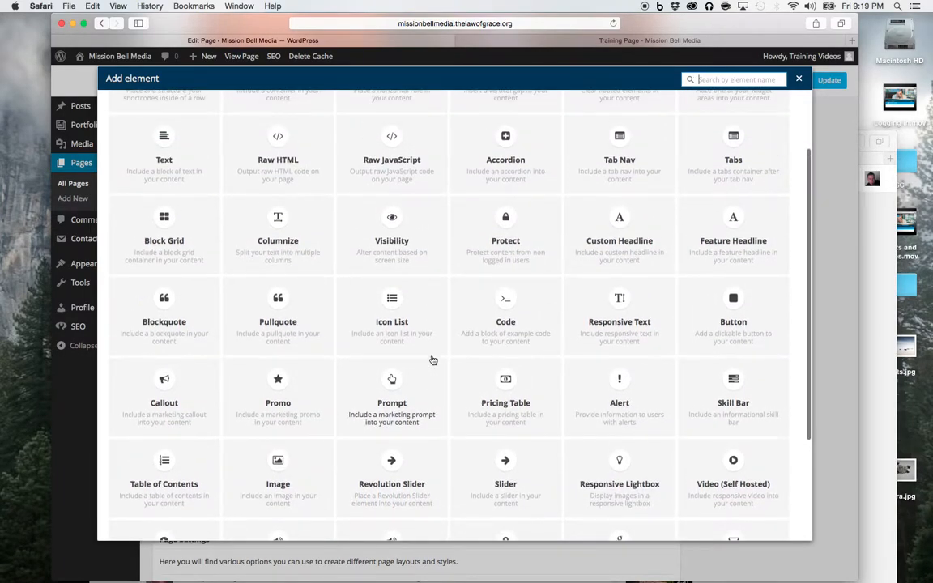
pyautogui.scroll(1, 433, 360)
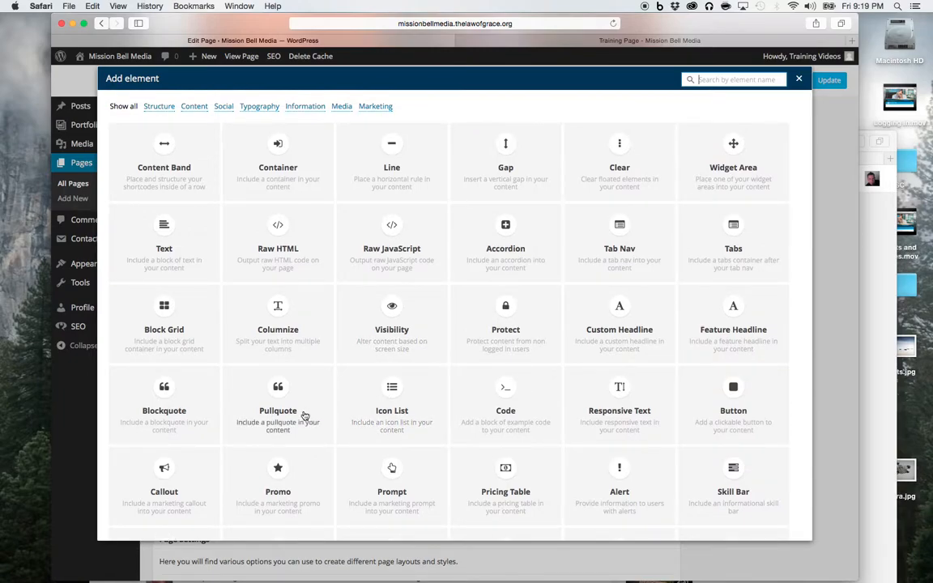
pyautogui.scroll(-3, 303, 416)
pyautogui.scroll(-4, 304, 415)
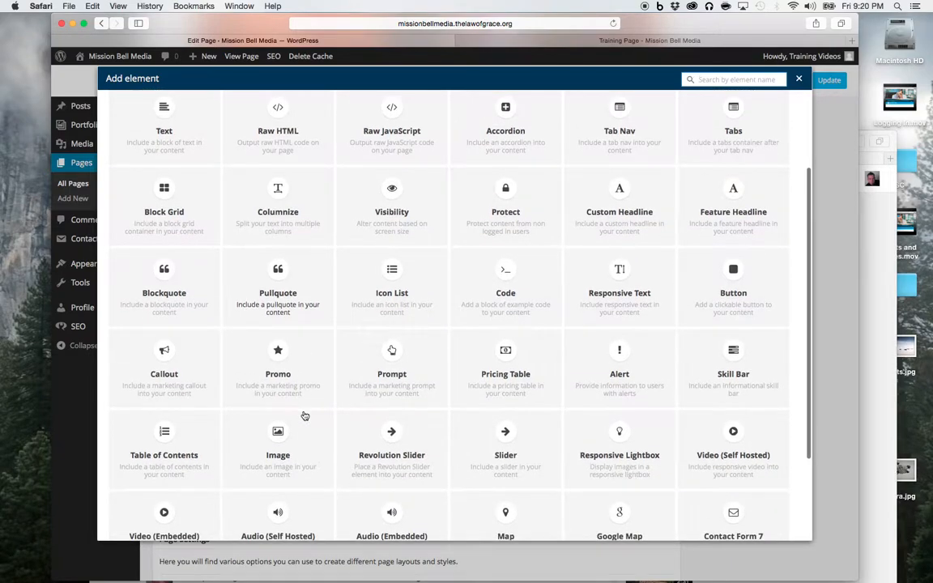
pyautogui.scroll(-3, 304, 415)
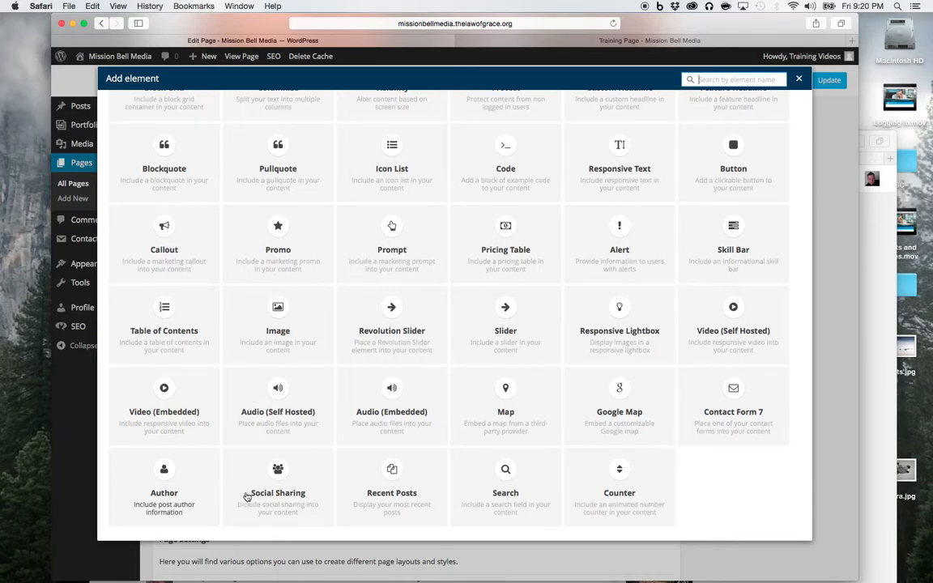
pyautogui.click(174, 476)
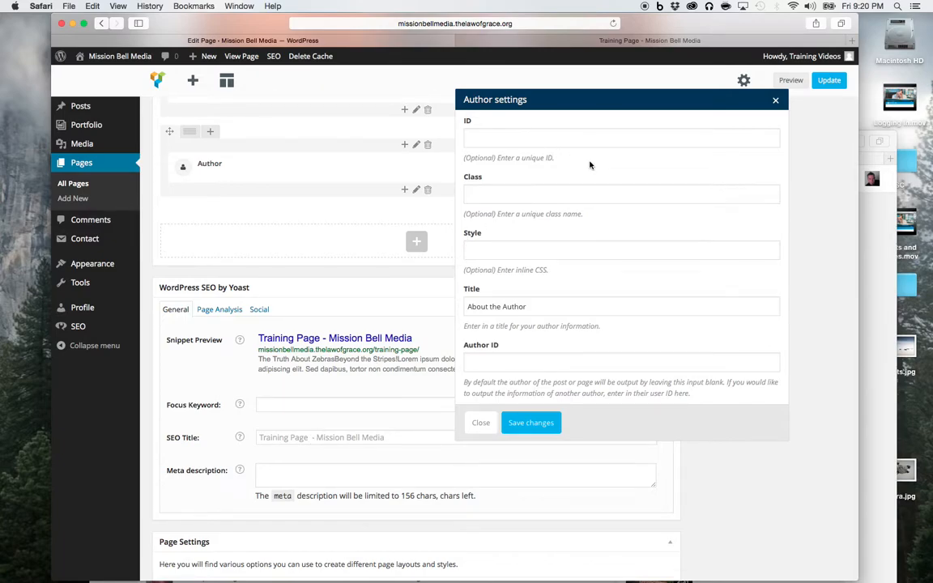
pyautogui.click(543, 423)
# Preview the training page and examine its sections from the zebra headline down to the author block and footer.
pyautogui.scroll(3, 537, 346)
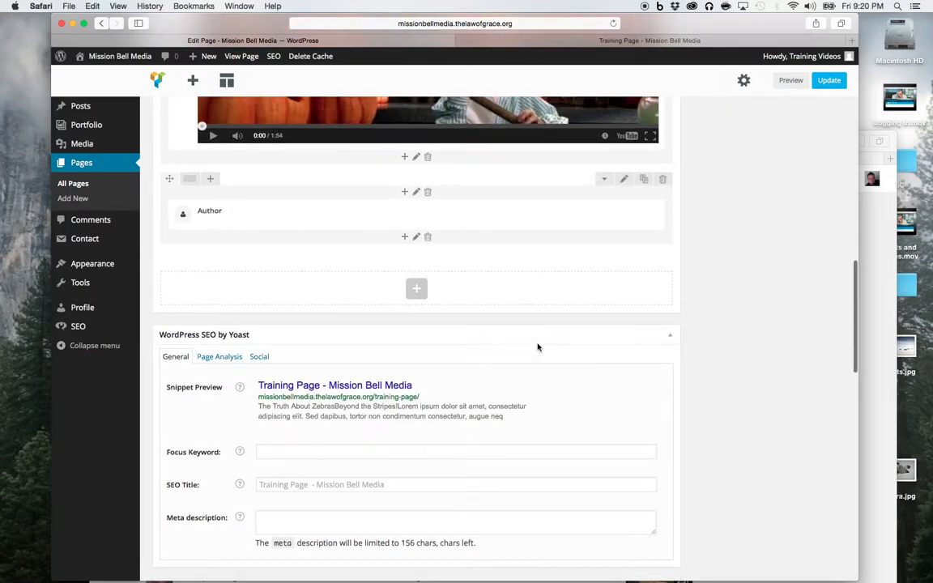
pyautogui.scroll(-1, 537, 347)
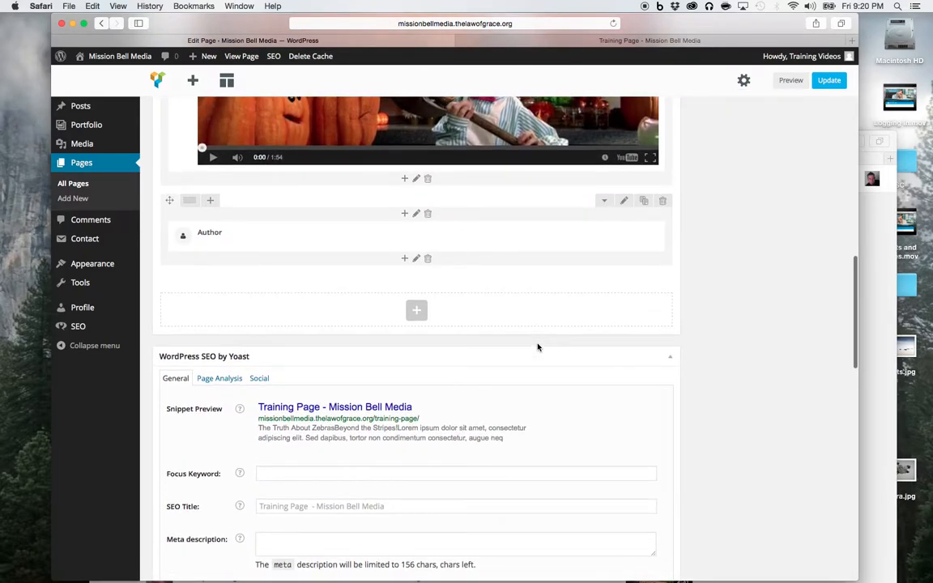
pyautogui.scroll(20, 772, 171)
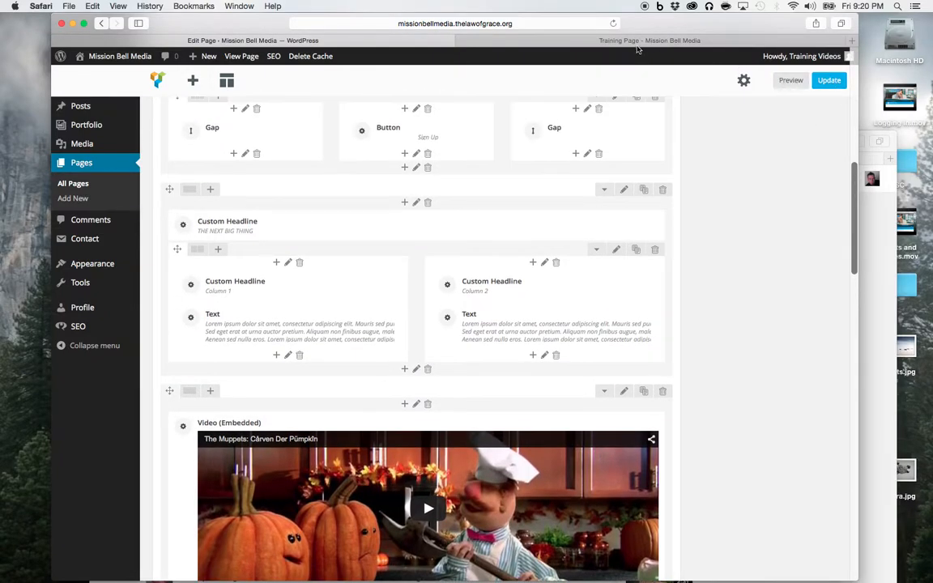
pyautogui.click(790, 81)
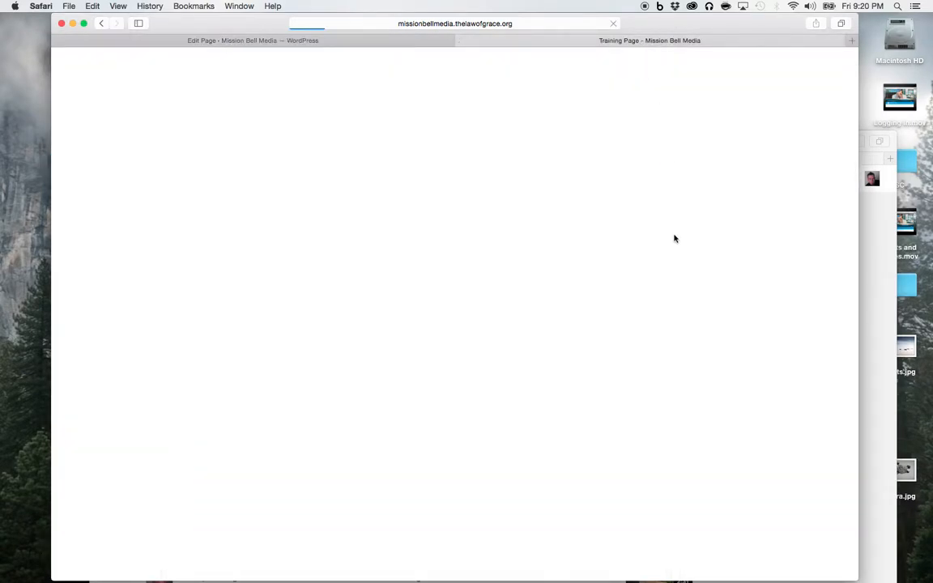
pyautogui.scroll(-6, 674, 238)
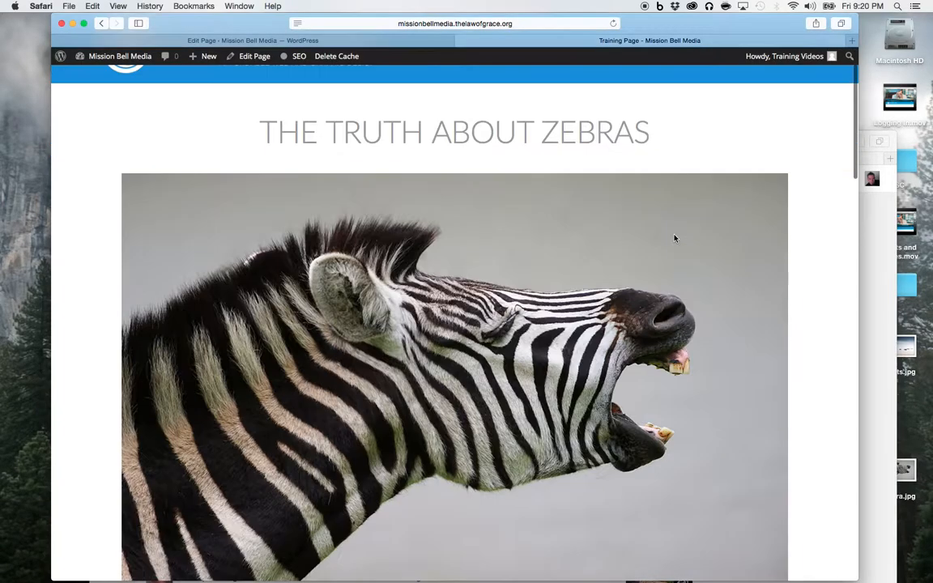
pyautogui.scroll(-10, 674, 238)
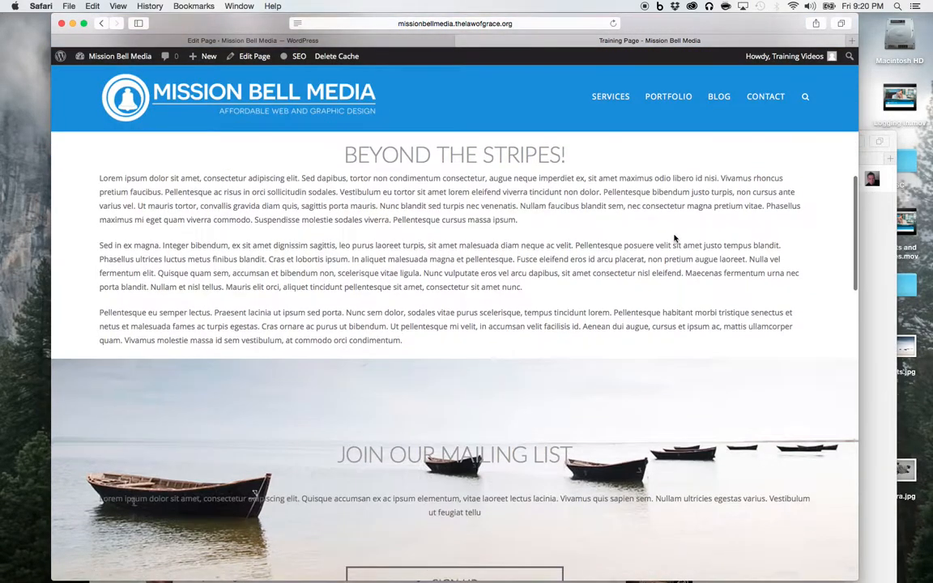
pyautogui.scroll(-6, 674, 237)
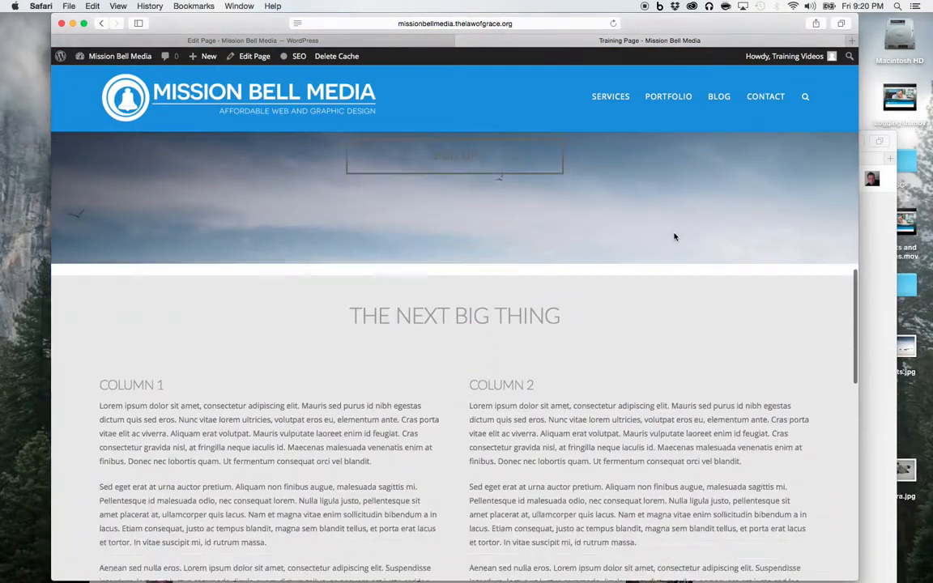
pyautogui.scroll(-10, 674, 236)
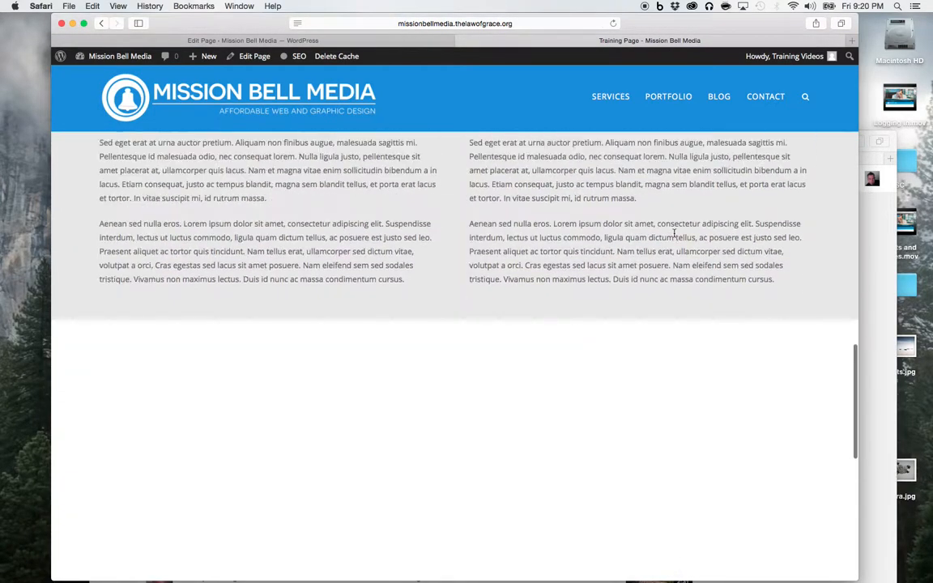
pyautogui.scroll(-8, 674, 236)
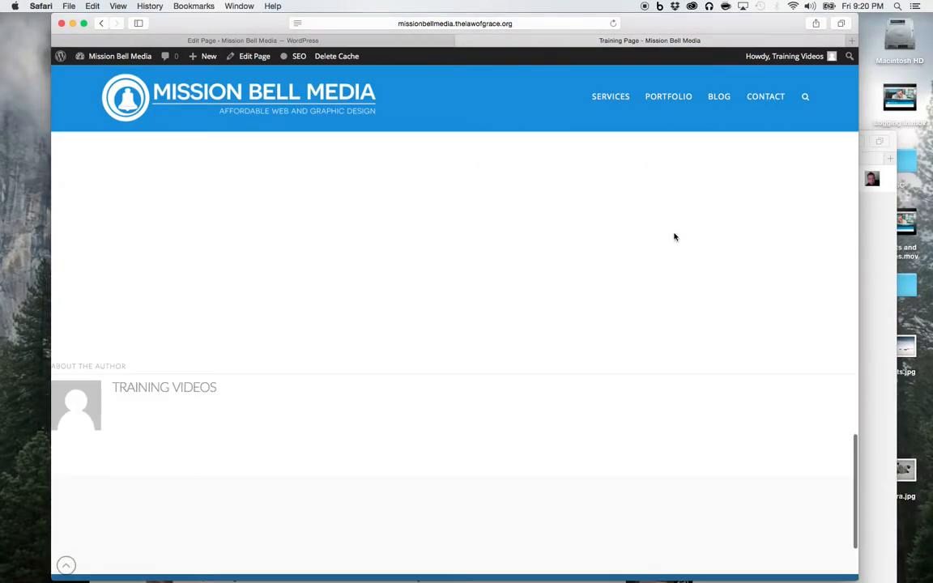
pyautogui.scroll(-2, 674, 237)
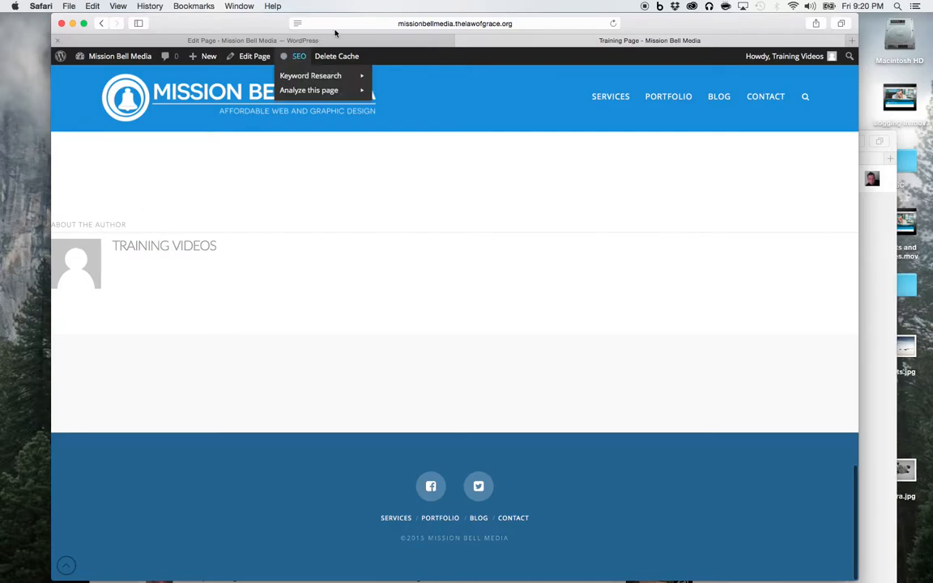
# In the page editor, enable Inner Container for the Author row's content band, save the changes and update the page.
pyautogui.click(304, 38)
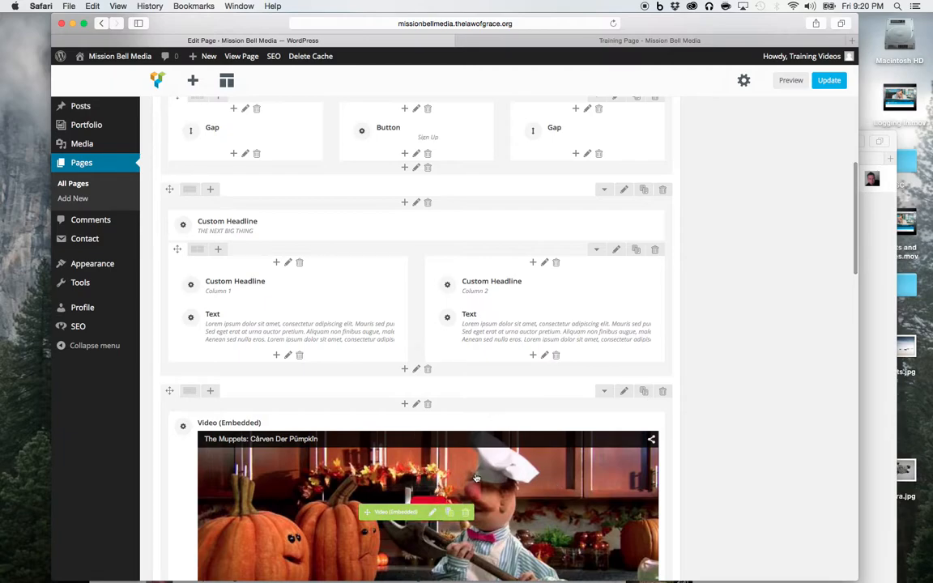
pyautogui.scroll(-2, 476, 478)
pyautogui.scroll(-5, 476, 478)
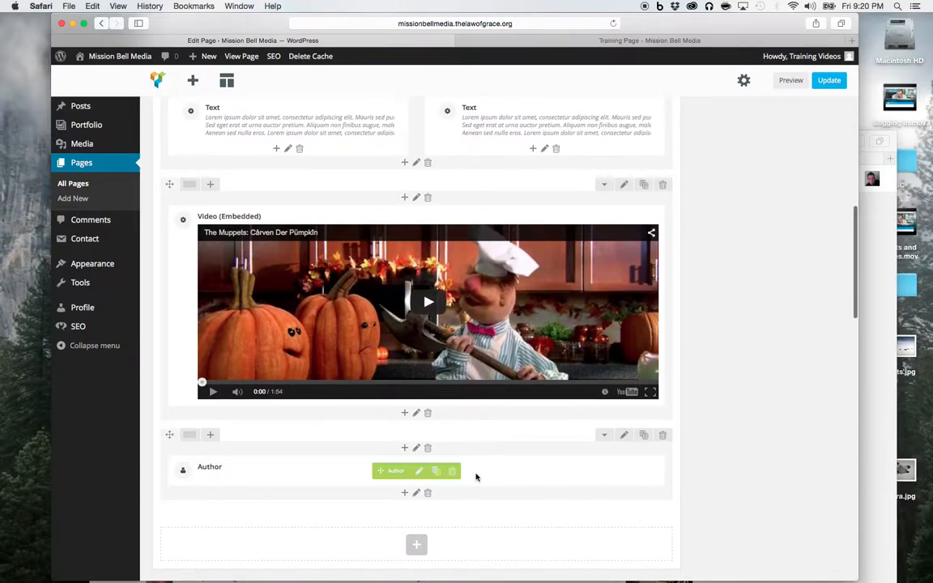
pyautogui.scroll(-1, 474, 477)
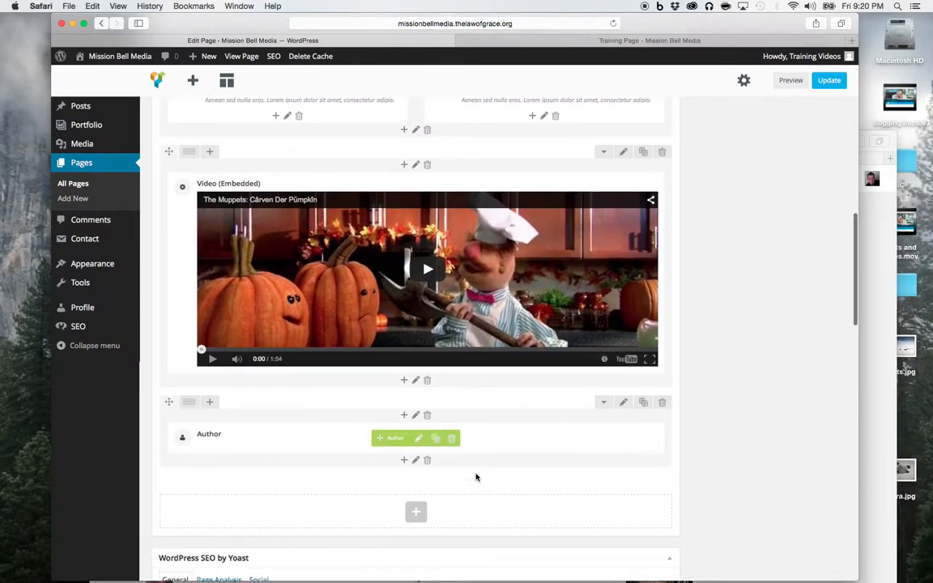
pyautogui.click(624, 403)
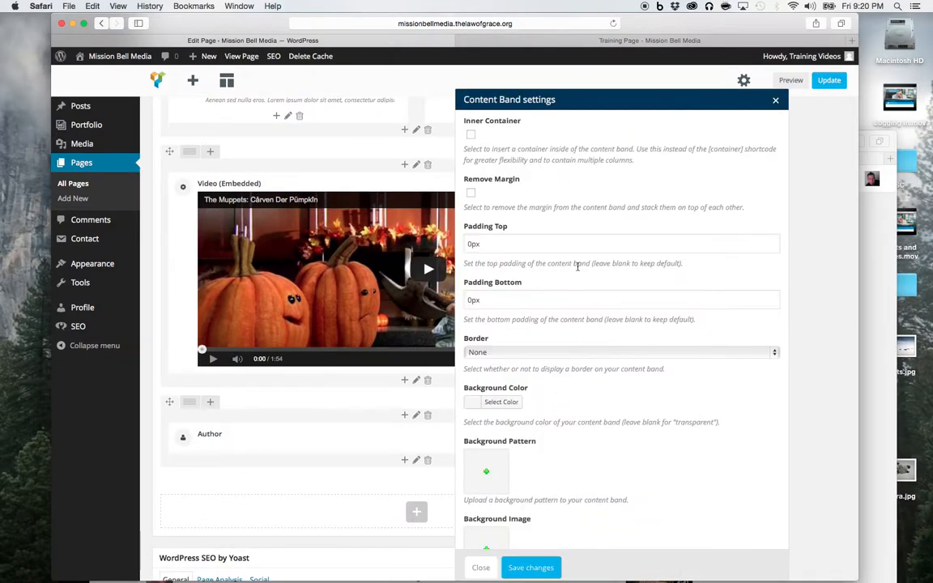
pyautogui.click(470, 134)
pyautogui.click(531, 567)
pyautogui.click(827, 82)
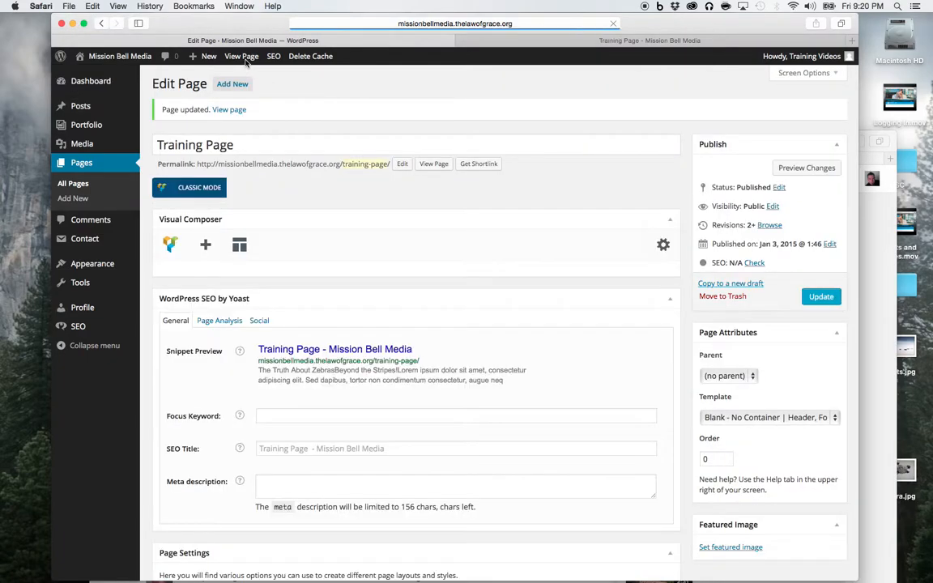
# View the updated training page and examine its sections from the zebra headline down to the author block's alignment.
pyautogui.click(227, 56)
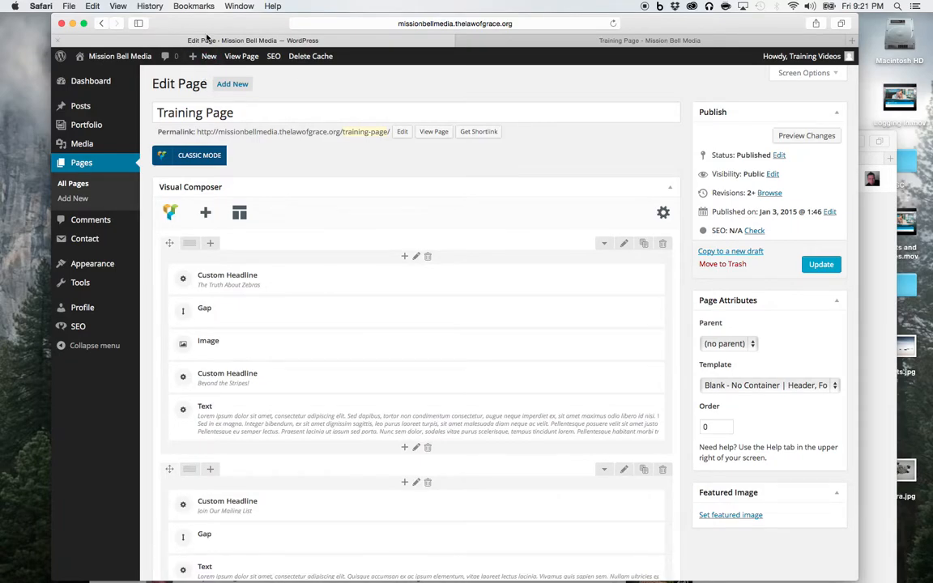
pyautogui.click(242, 58)
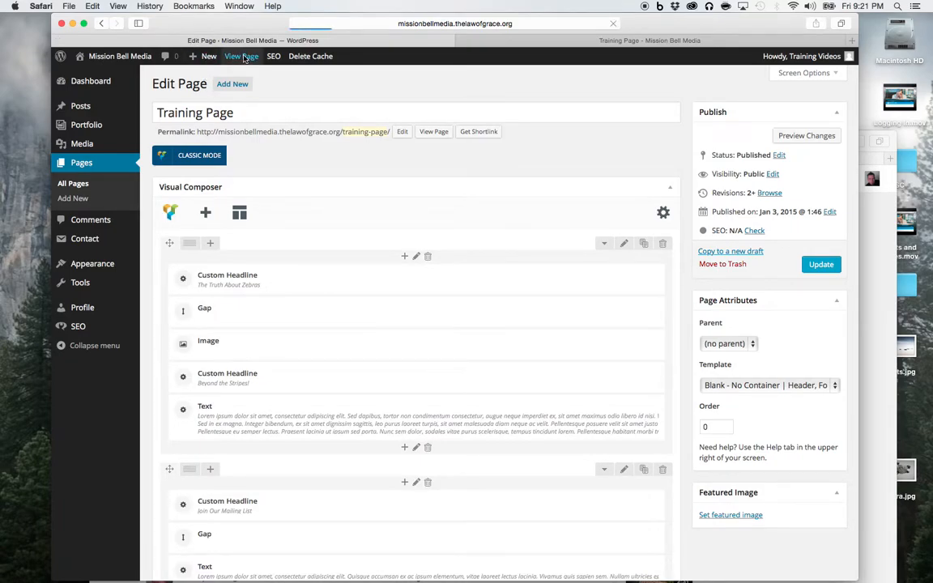
pyautogui.scroll(-1, 426, 142)
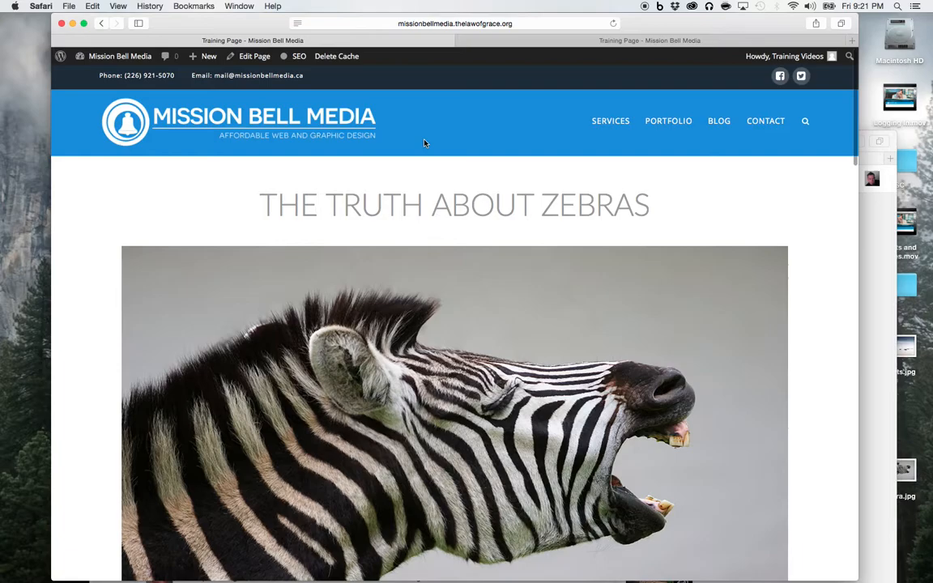
pyautogui.scroll(-5, 450, 293)
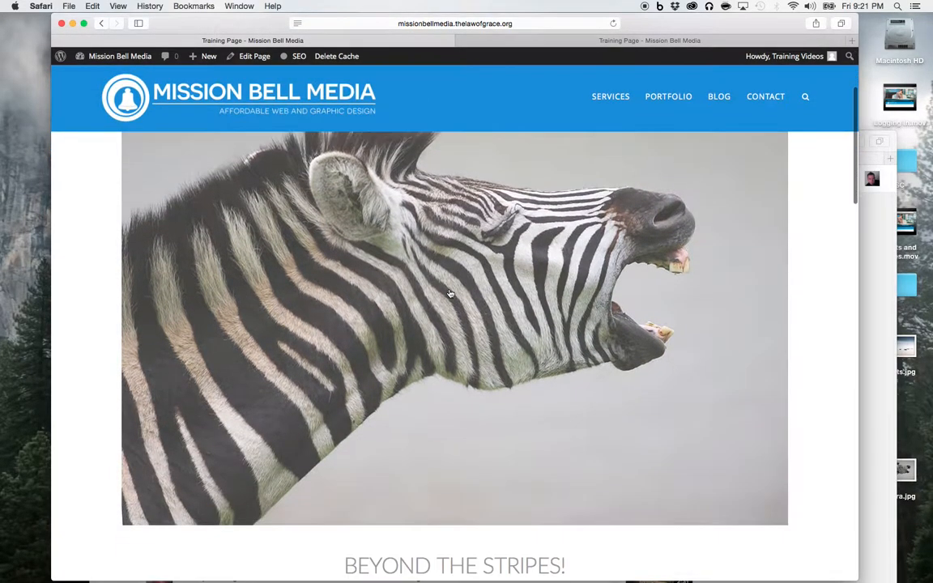
pyautogui.scroll(-10, 450, 293)
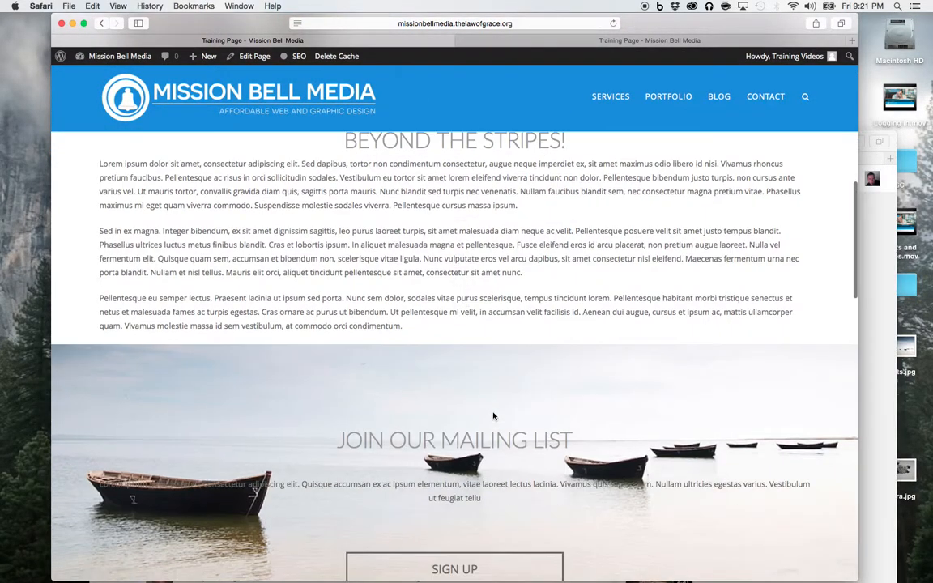
pyautogui.scroll(-6, 494, 416)
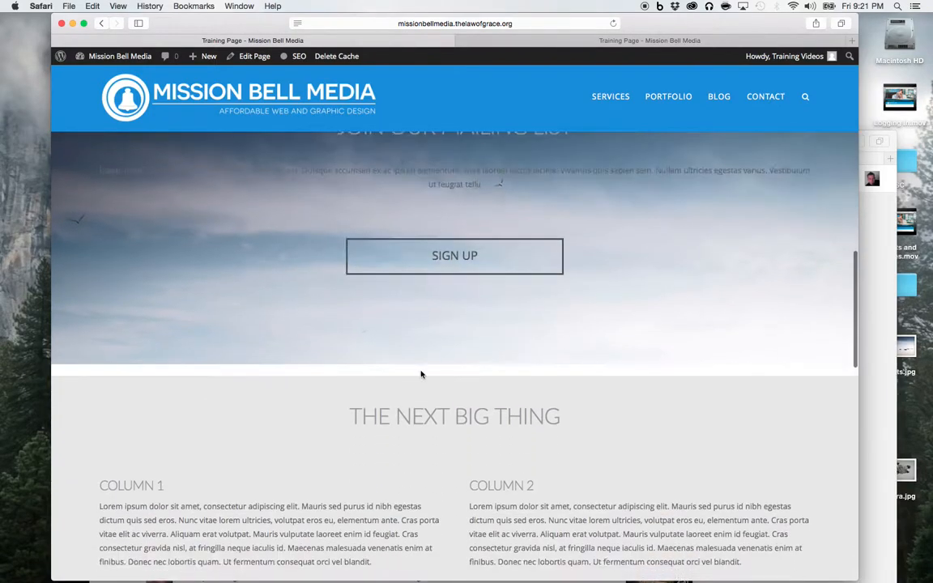
pyautogui.scroll(-8, 454, 395)
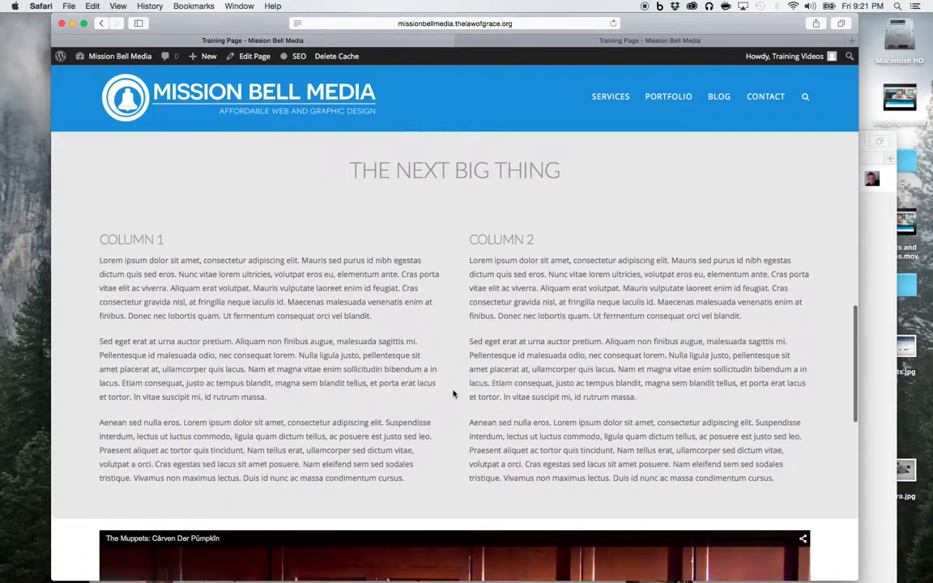
pyautogui.scroll(-8, 453, 393)
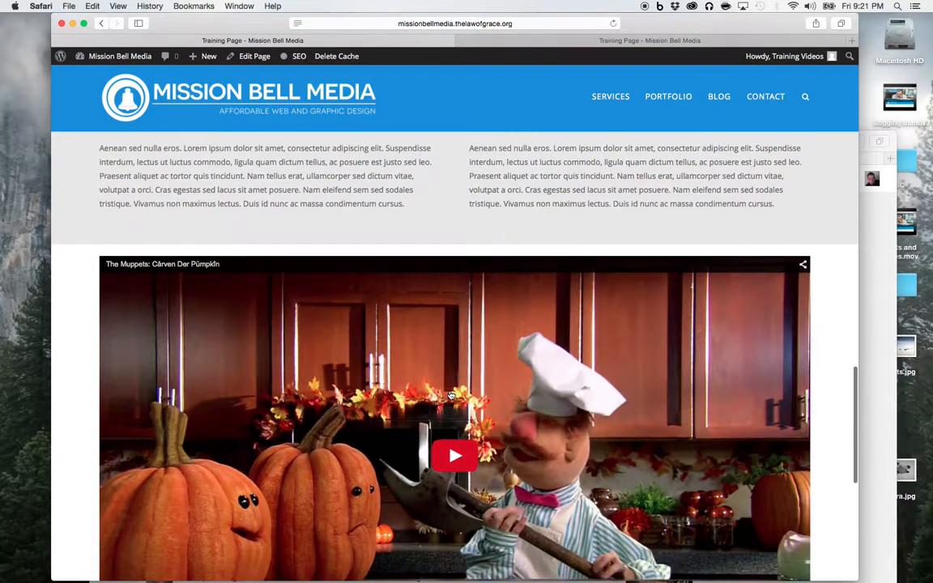
pyautogui.scroll(-9, 450, 394)
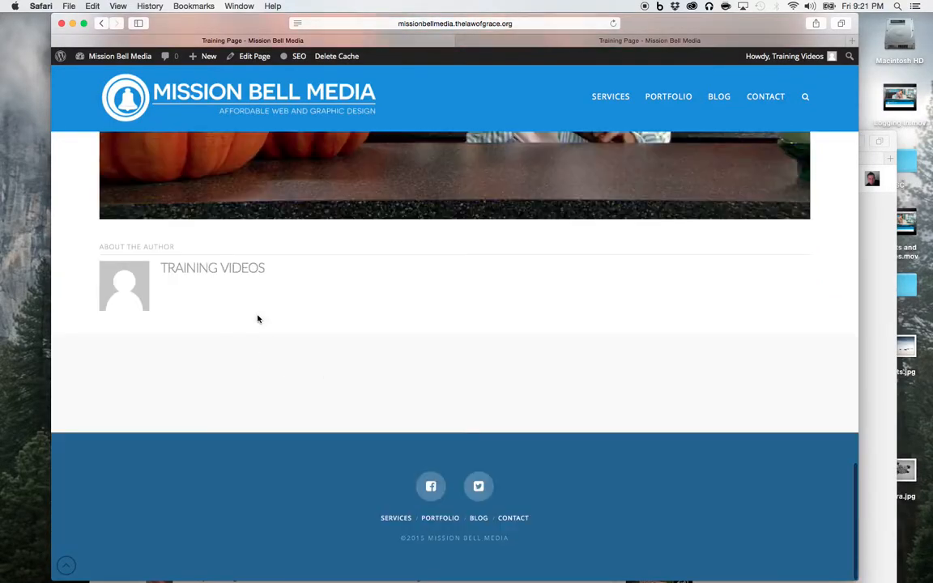